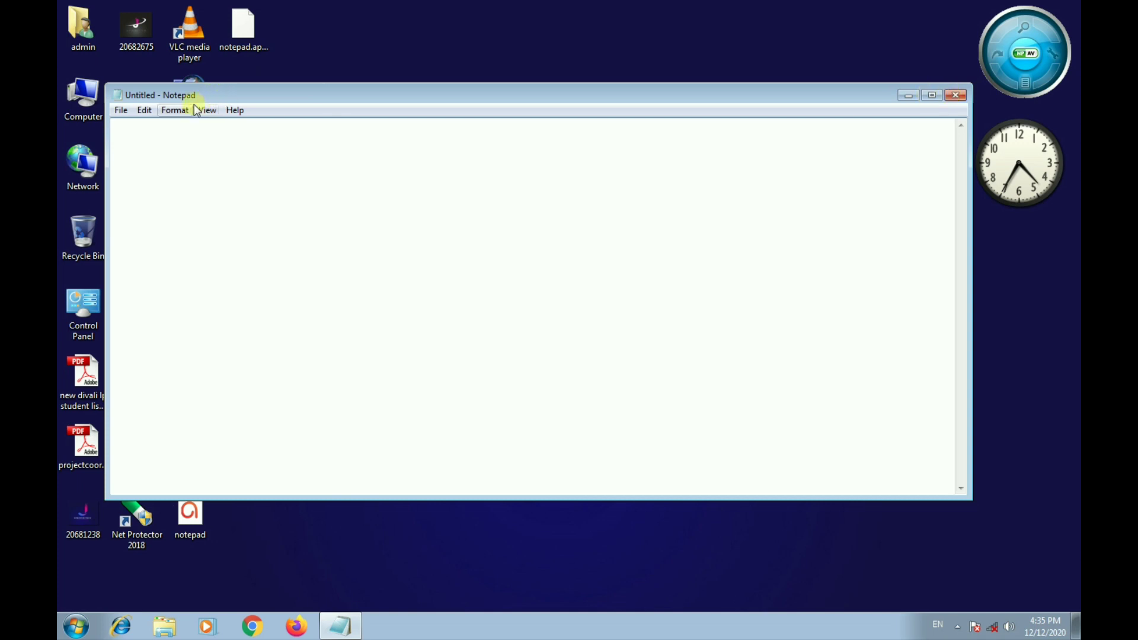
{"action": "left_click", "coordinate": [121, 110]}
{"action": "left_click", "coordinate": [136, 232]}
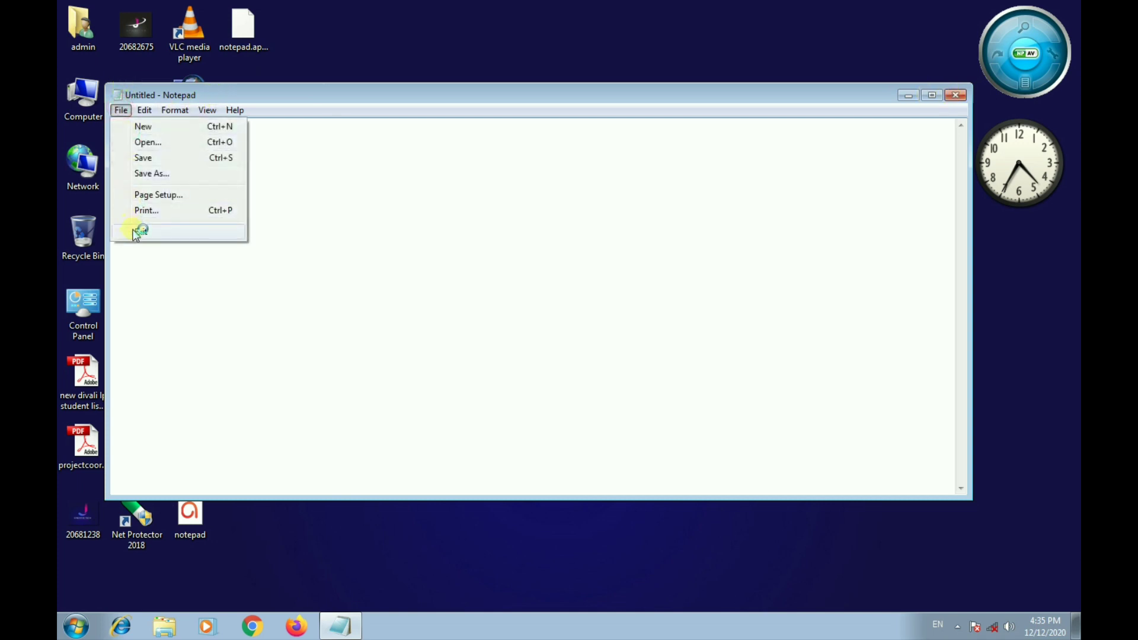
{"action": "left_click", "coordinate": [553, 202]}
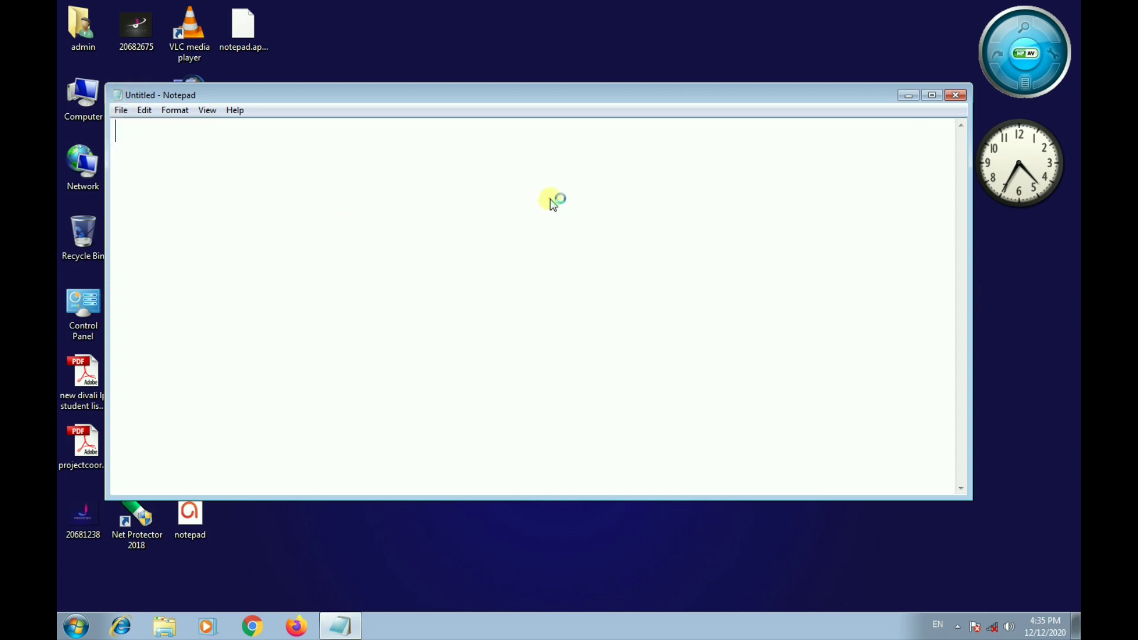
Minimize the untitled Notepad window and bring it back onto the desktop.
{"action": "left_click", "coordinate": [909, 95]}
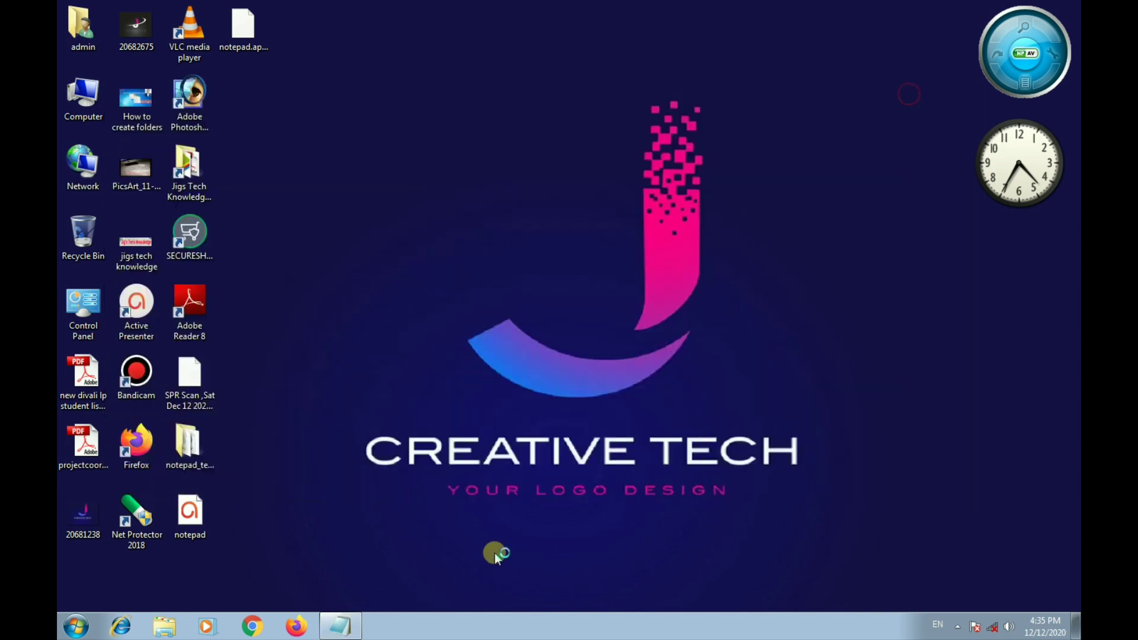
{"action": "mouse_move", "coordinate": [356, 633]}
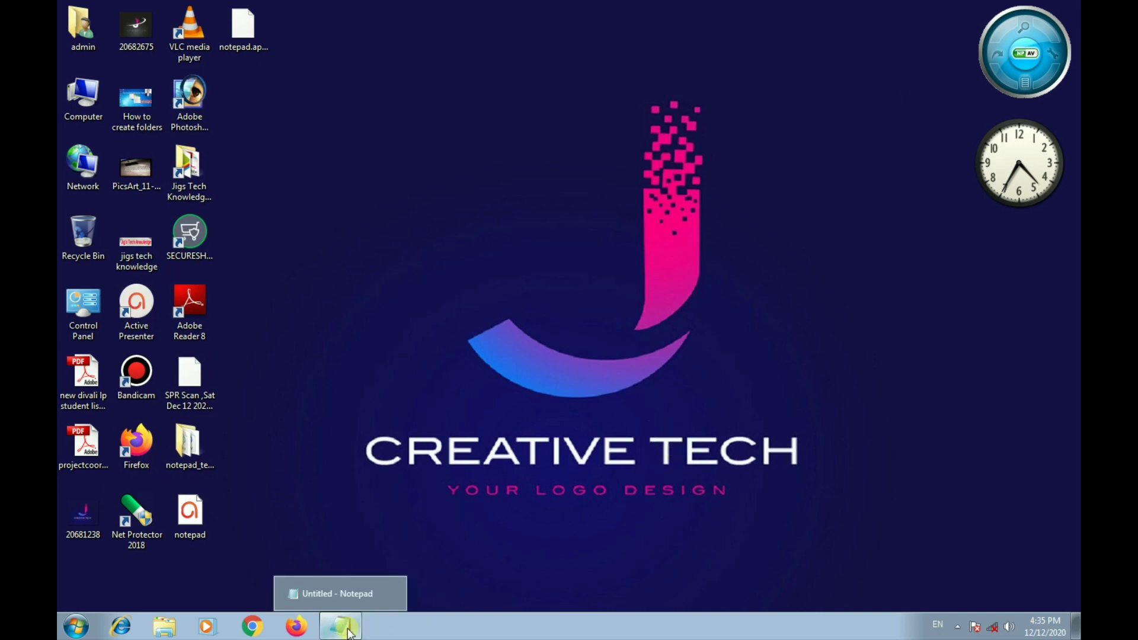
{"action": "left_click", "coordinate": [350, 634]}
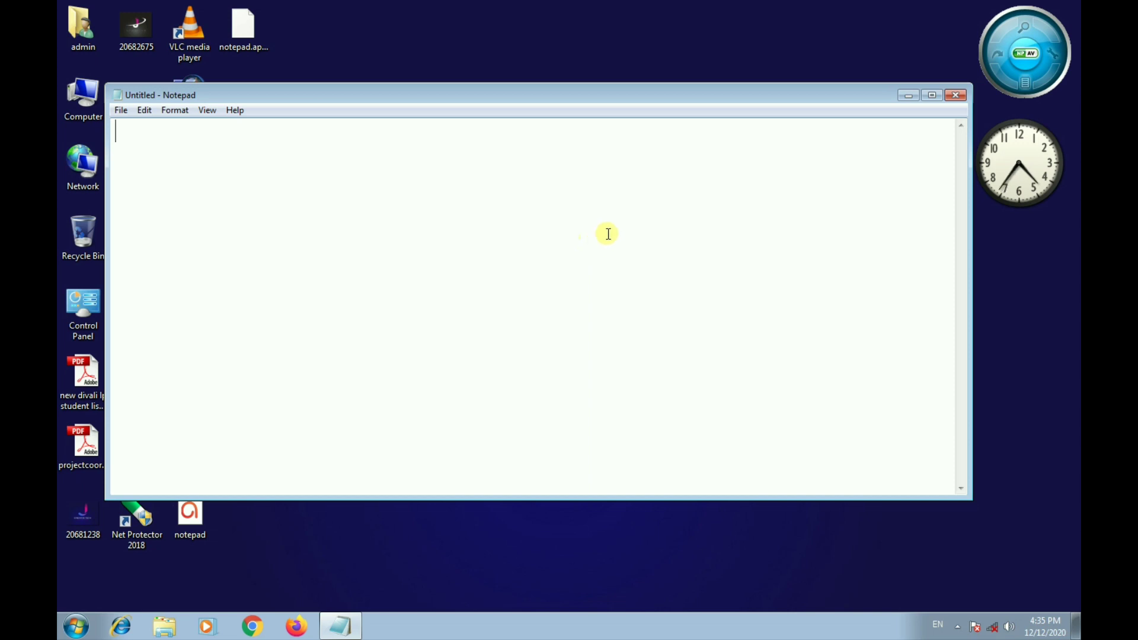
Narrow the Notepad window slightly from its right edge and maximize it to fill the screen.
{"action": "left_click", "coordinate": [932, 96]}
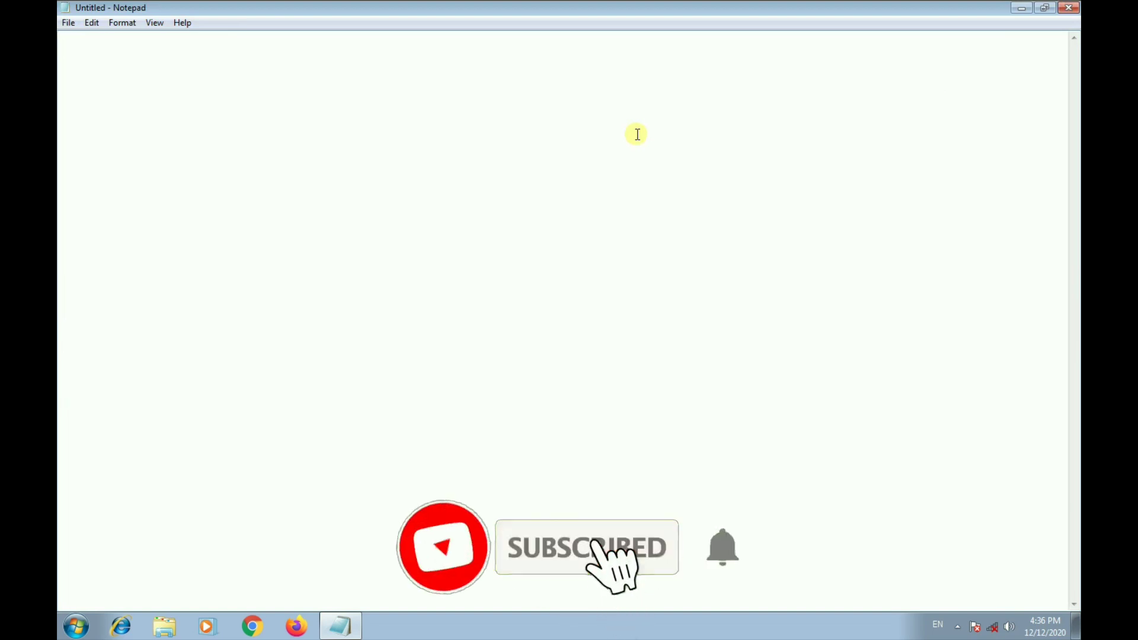
{"action": "left_click", "coordinate": [1046, 8]}
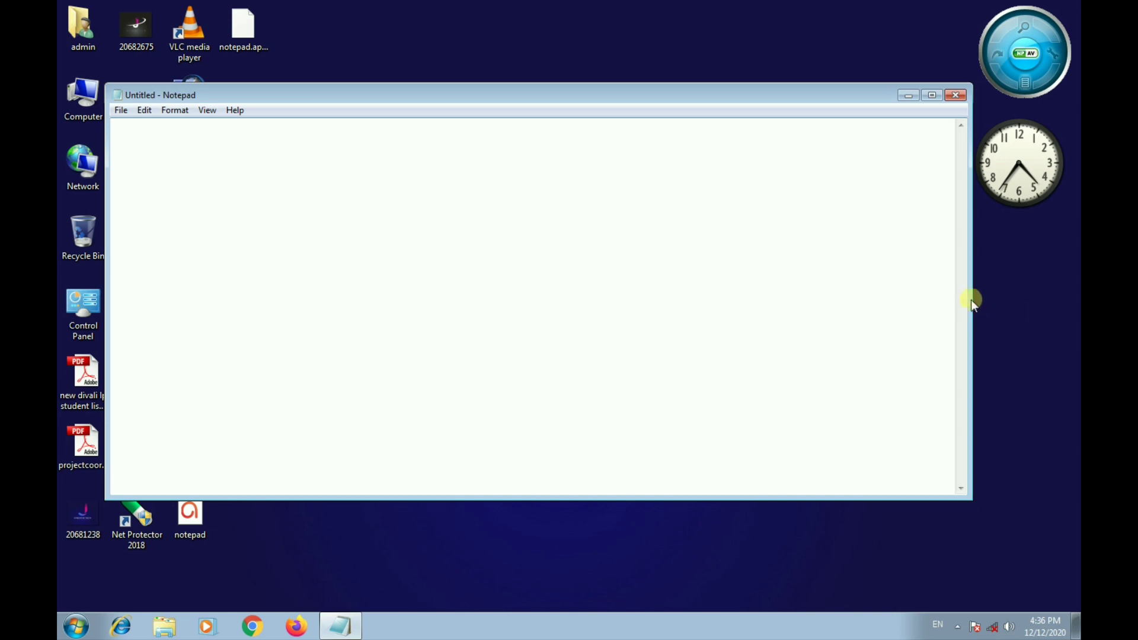
{"action": "mouse_move", "coordinate": [973, 301]}
{"action": "left_mouse_down"}
{"action": "mouse_move", "coordinate": [498, 310]}
{"action": "mouse_move", "coordinate": [965, 310]}
{"action": "left_mouse_up"}
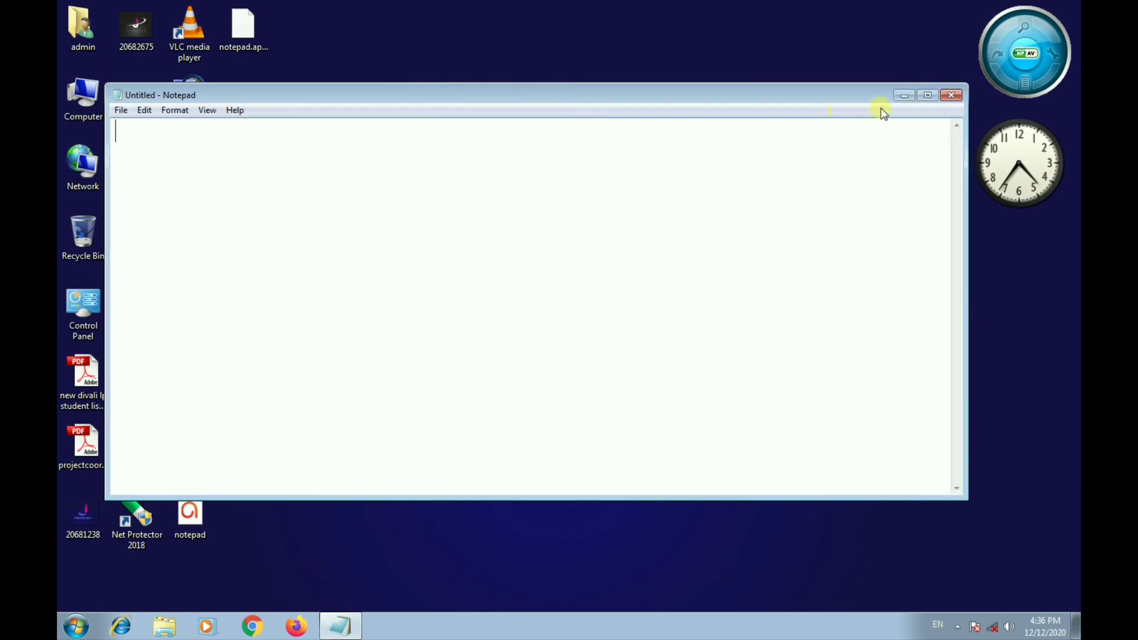
{"action": "left_click", "coordinate": [929, 96]}
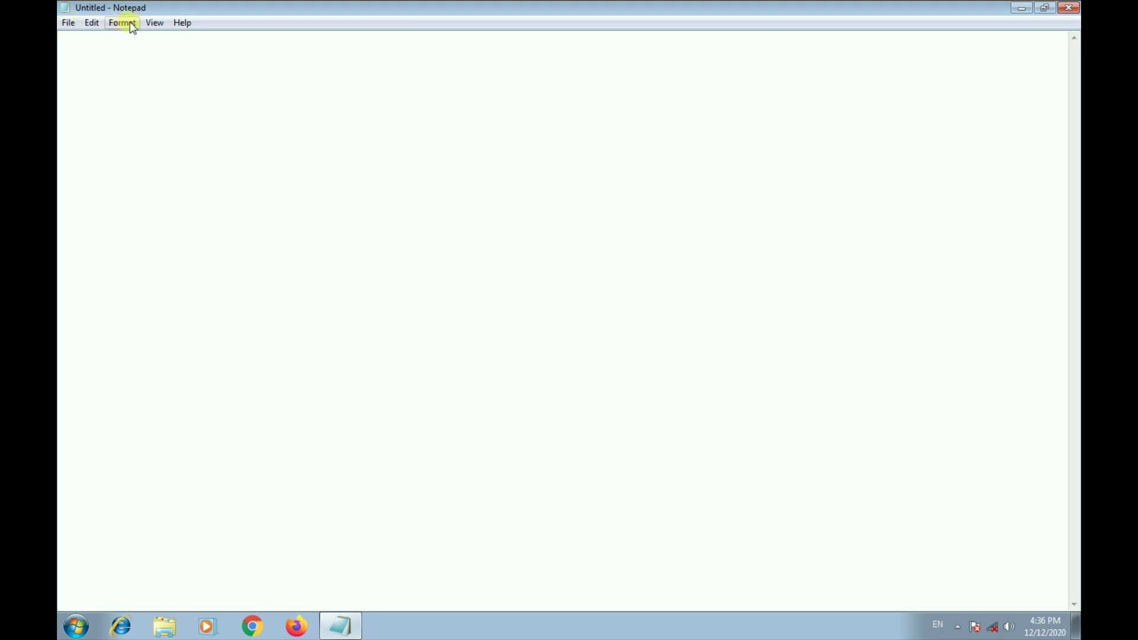
Create a new blank document and save it to the Desktop as a text document named "notepad test".
{"action": "left_click", "coordinate": [70, 23]}
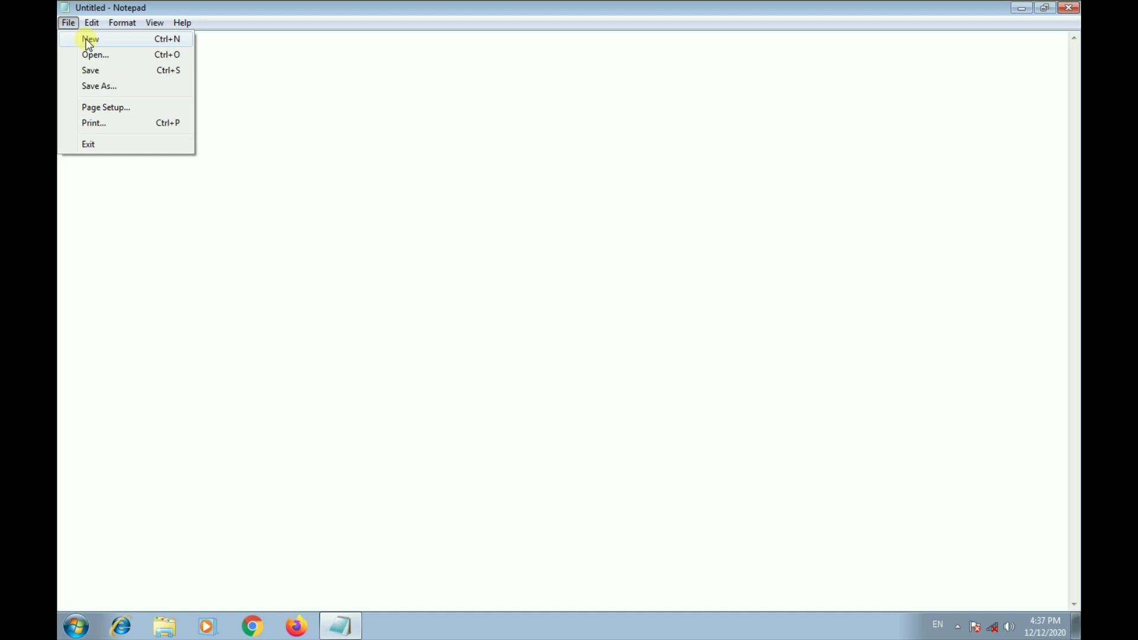
{"action": "left_click", "coordinate": [87, 41]}
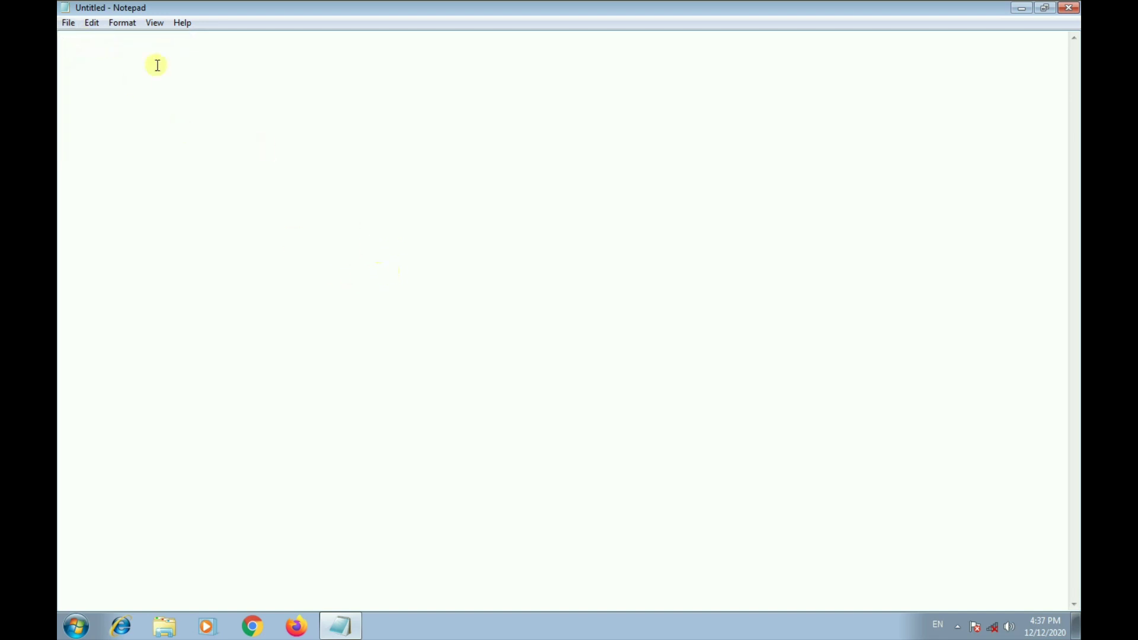
{"action": "left_click", "coordinate": [70, 23]}
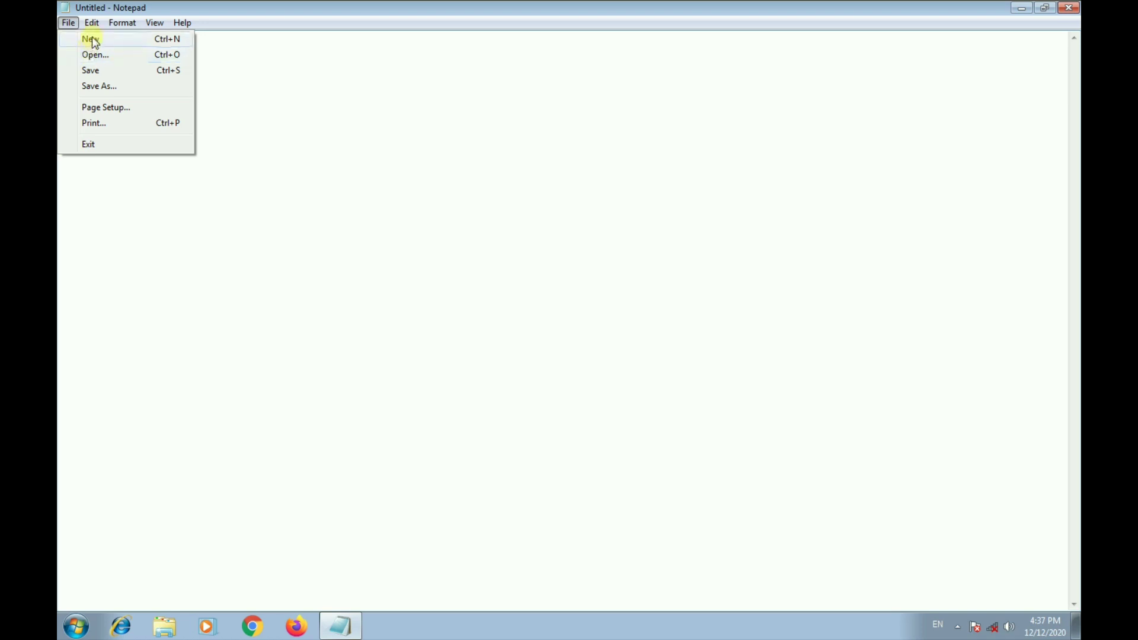
{"action": "left_click", "coordinate": [91, 70]}
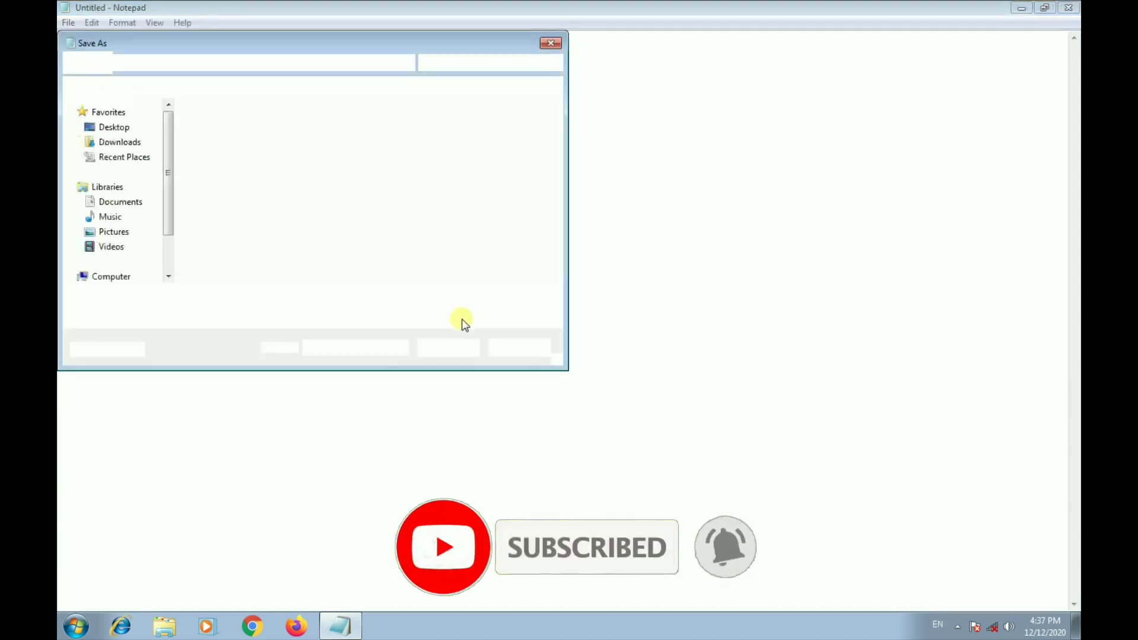
{"action": "left_click_drag", "start_coordinate": [394, 43], "coordinate": [536, 85]}
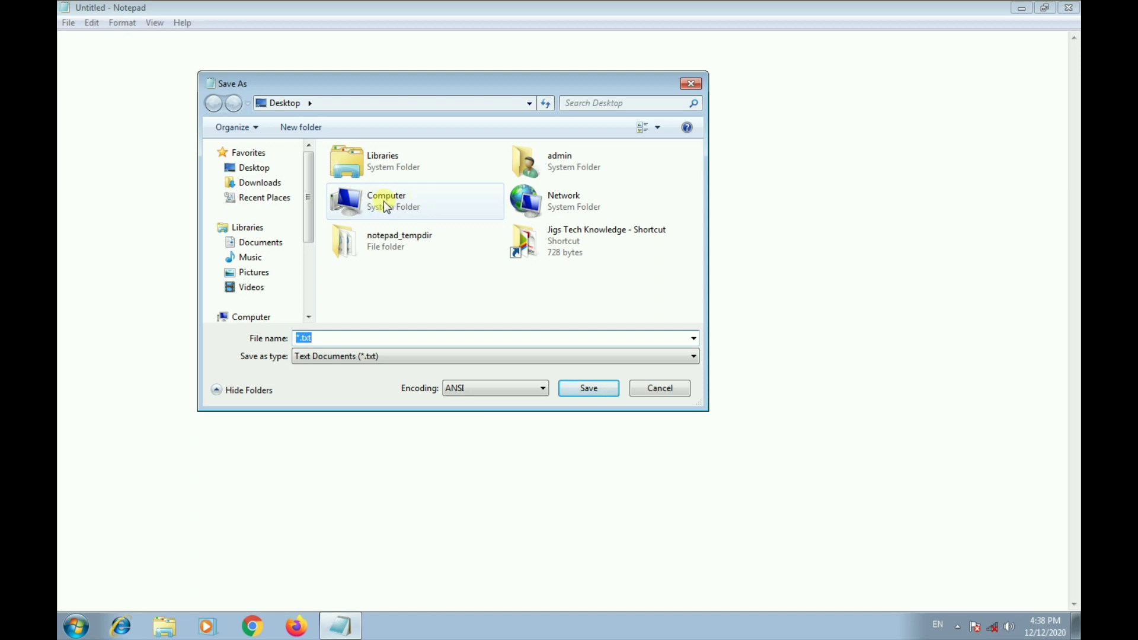
{"action": "scroll", "coordinate": [311, 203], "scroll_direction": "down", "scroll_amount": 3}
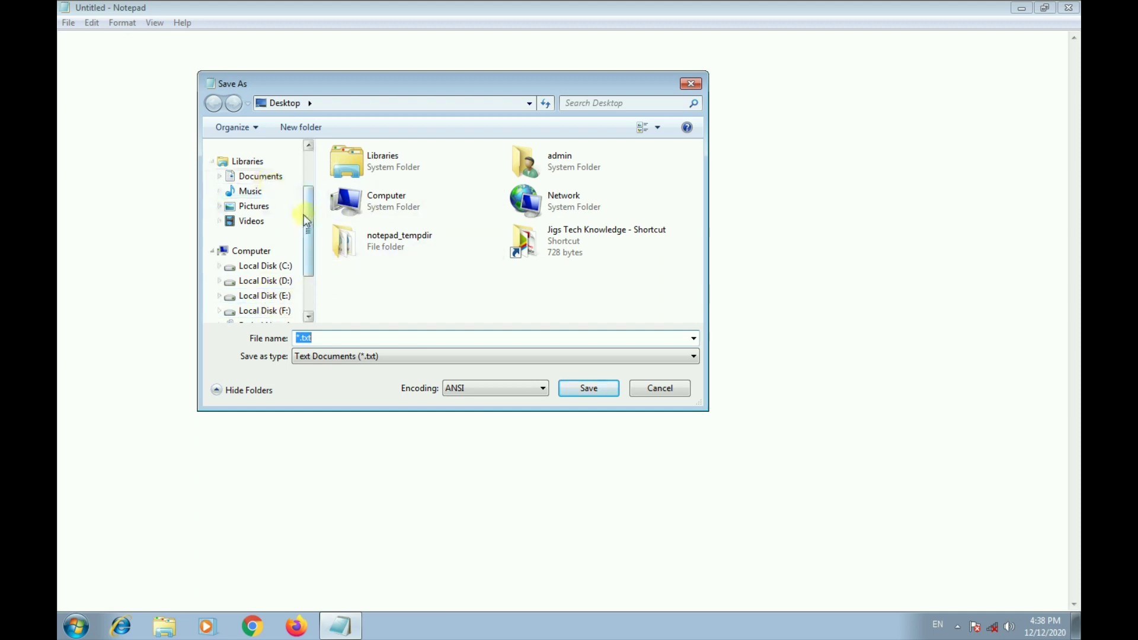
{"action": "left_click_drag", "start_coordinate": [306, 220], "coordinate": [294, 177]}
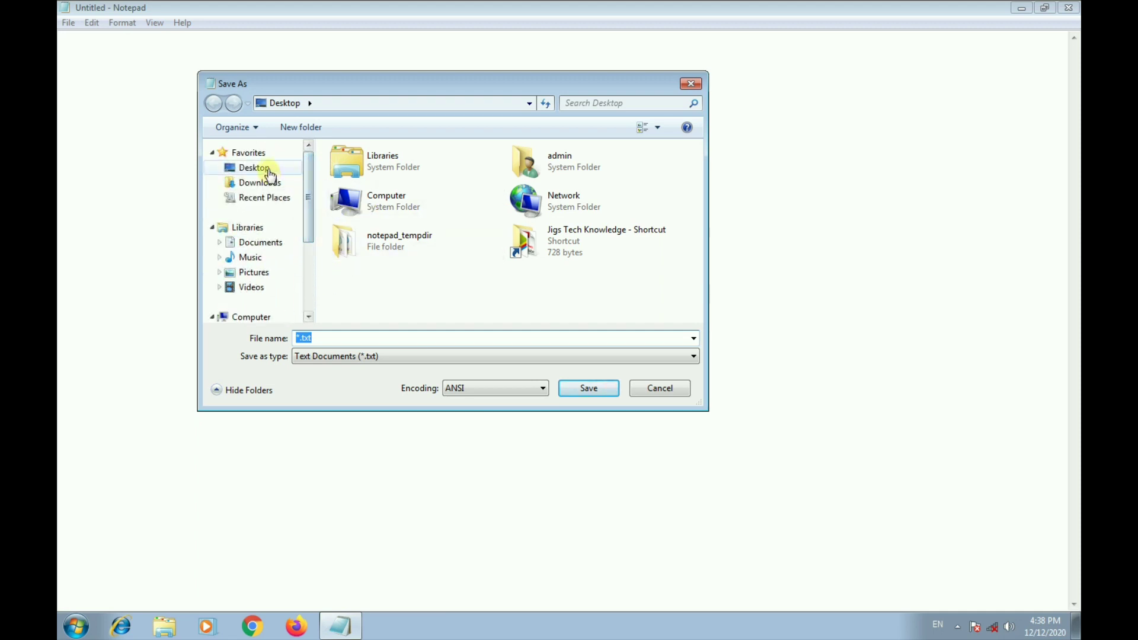
{"action": "left_click", "coordinate": [270, 175]}
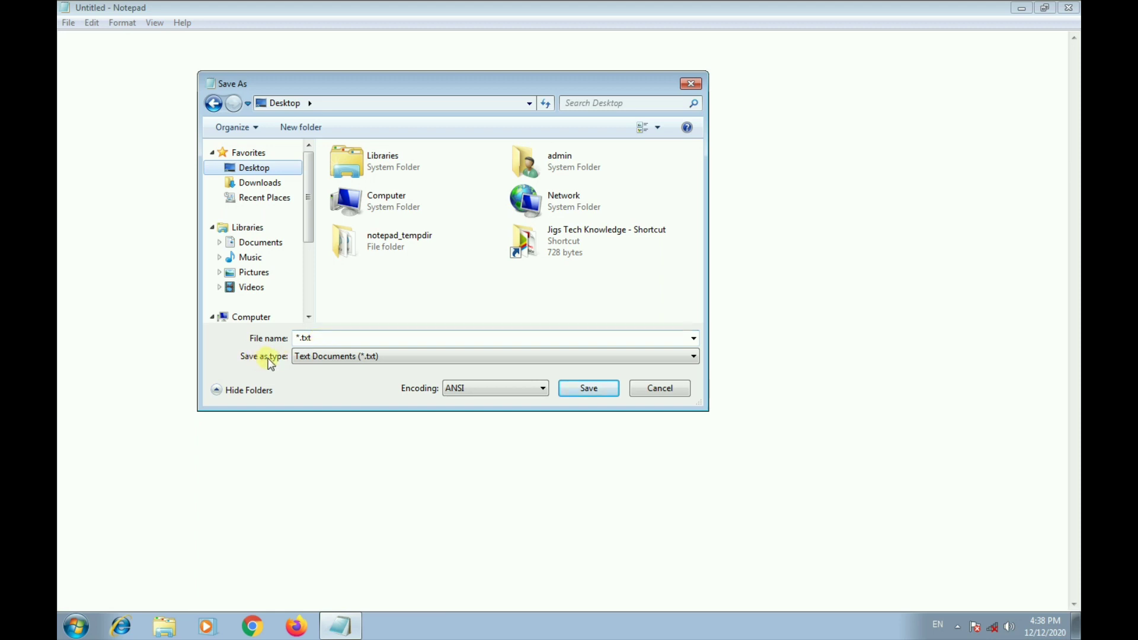
{"action": "left_click", "coordinate": [326, 336]}
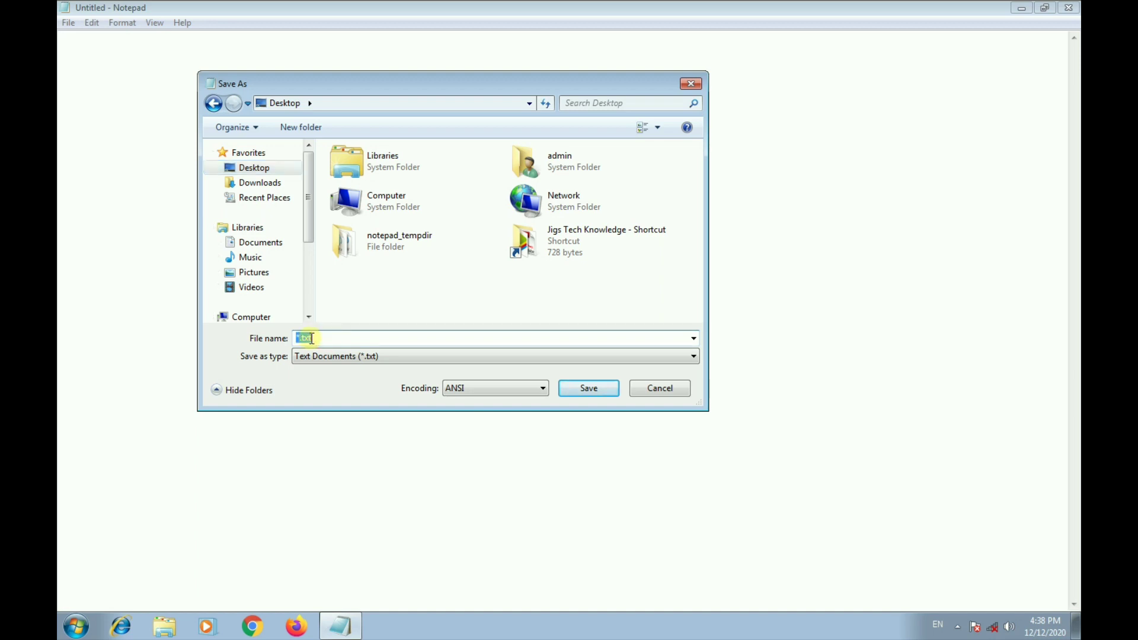
{"action": "type", "text": "not"}
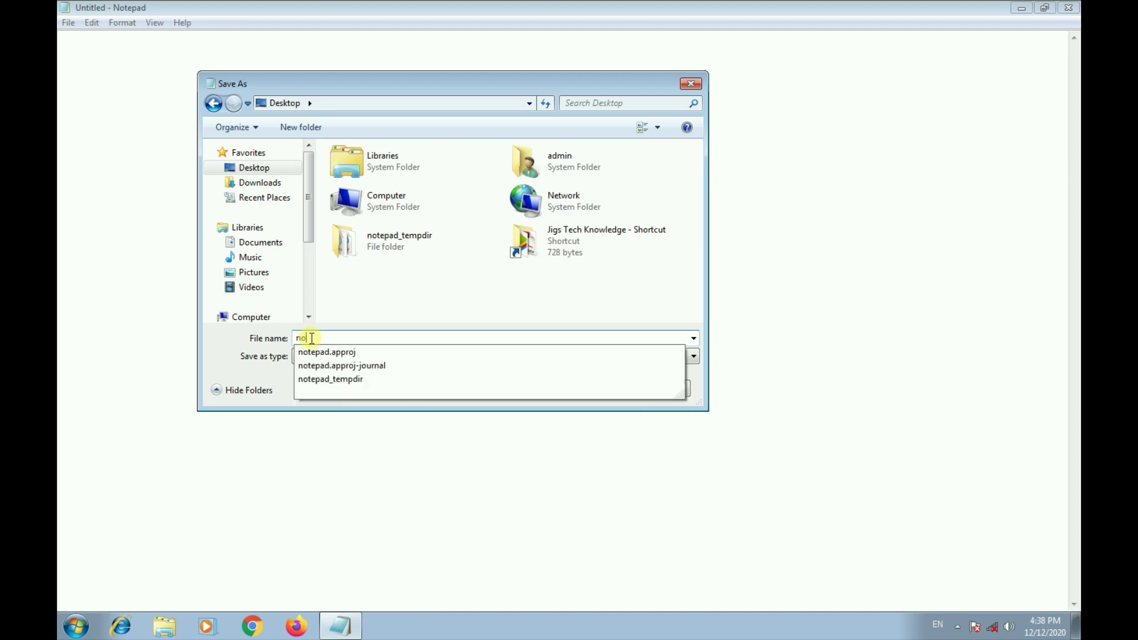
{"action": "type", "text": "epad "}
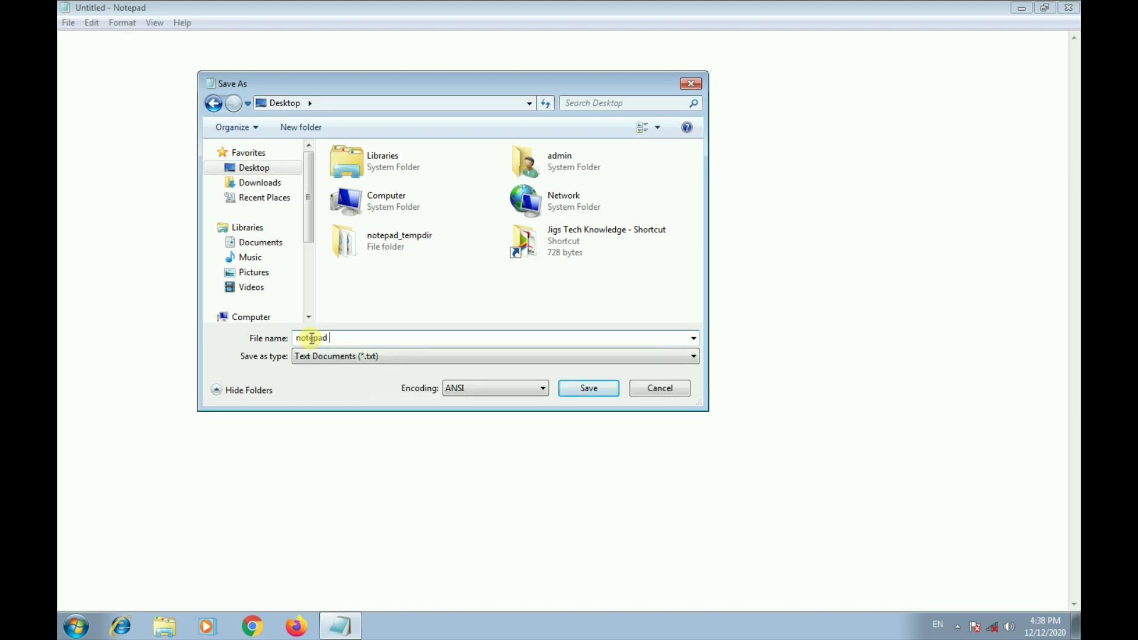
{"action": "type", "text": "test"}
{"action": "left_click", "coordinate": [598, 388]}
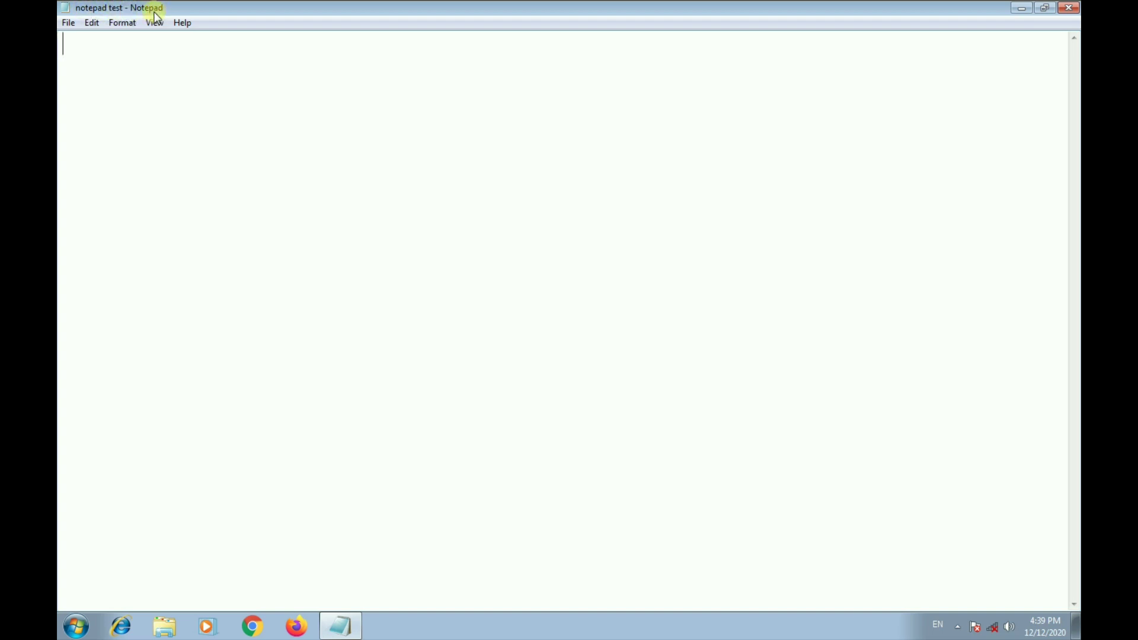
Open the "notepad test" text file from the Desktop folder.
{"action": "left_click", "coordinate": [68, 23]}
{"action": "left_click", "coordinate": [91, 55]}
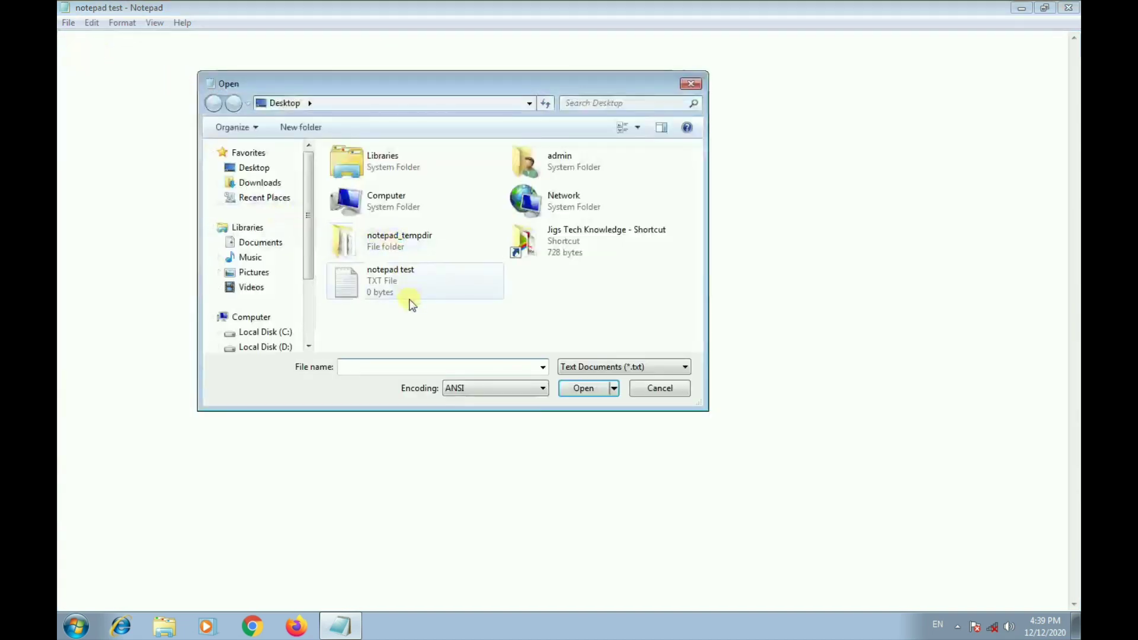
{"action": "left_click", "coordinate": [264, 169]}
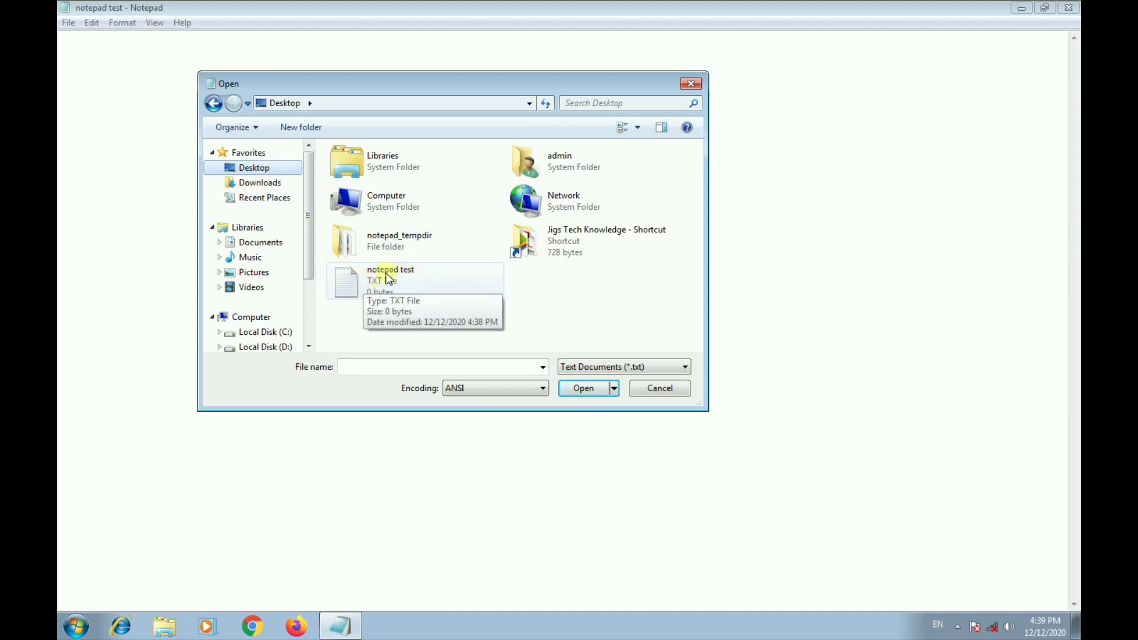
{"action": "left_click", "coordinate": [582, 389]}
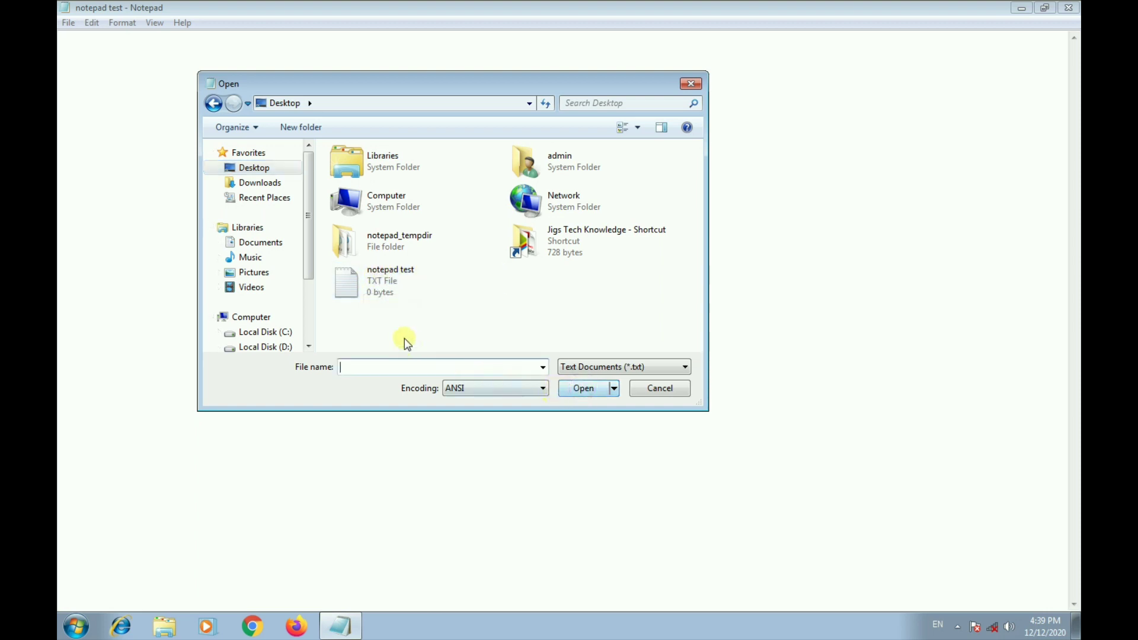
{"action": "left_click", "coordinate": [379, 288]}
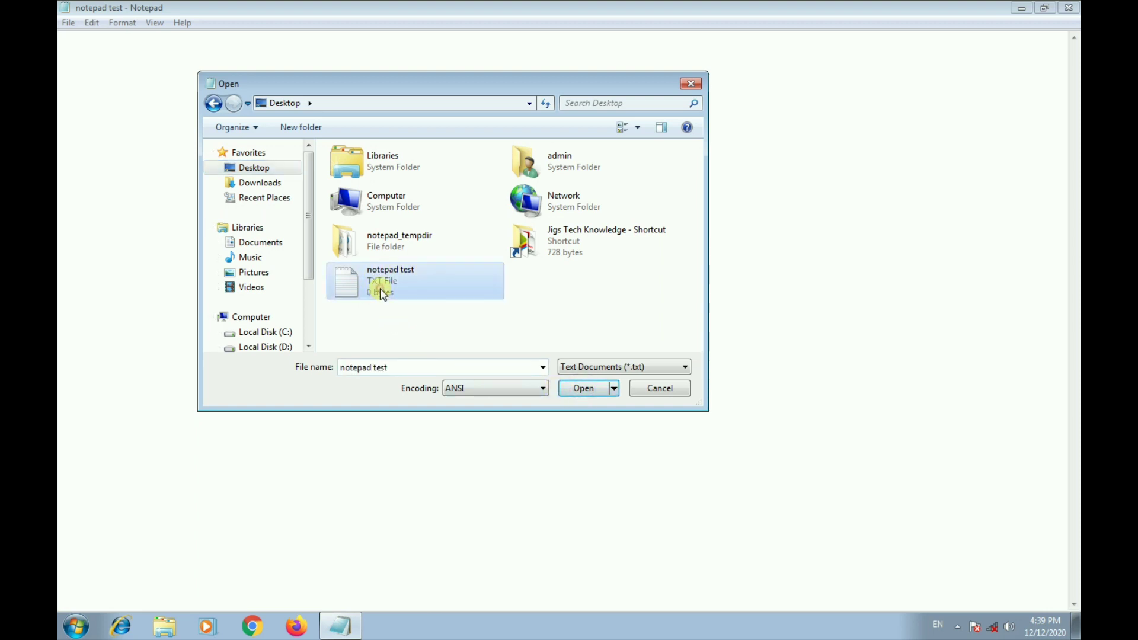
{"action": "left_click", "coordinate": [582, 388]}
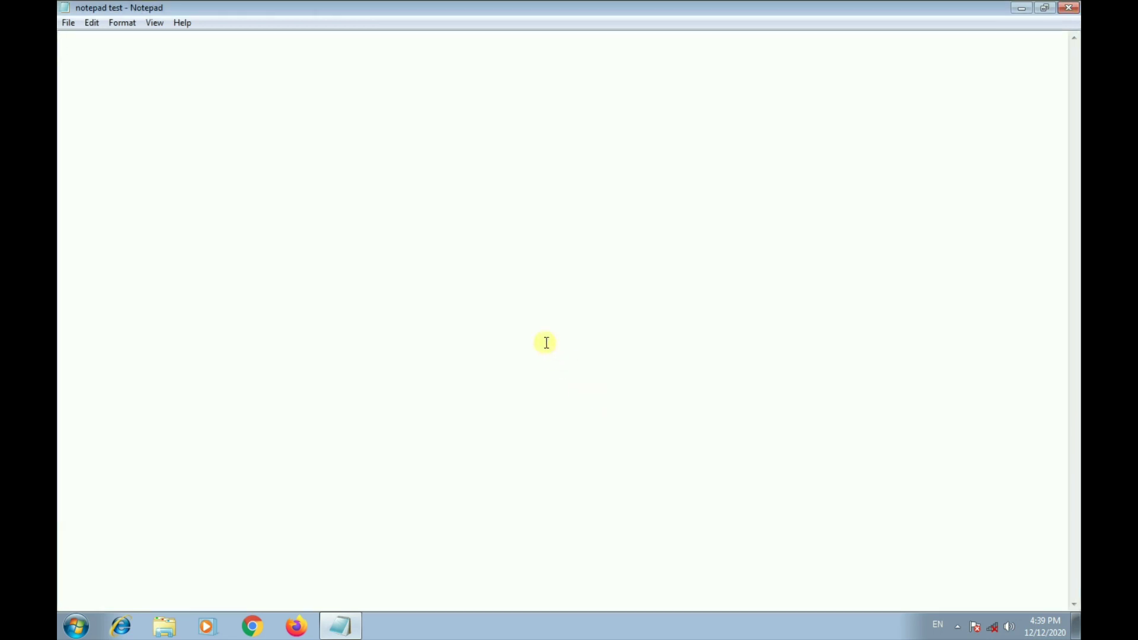
Save a copy of the document to the Desktop under the name "notepad test01".
{"action": "left_click", "coordinate": [70, 22]}
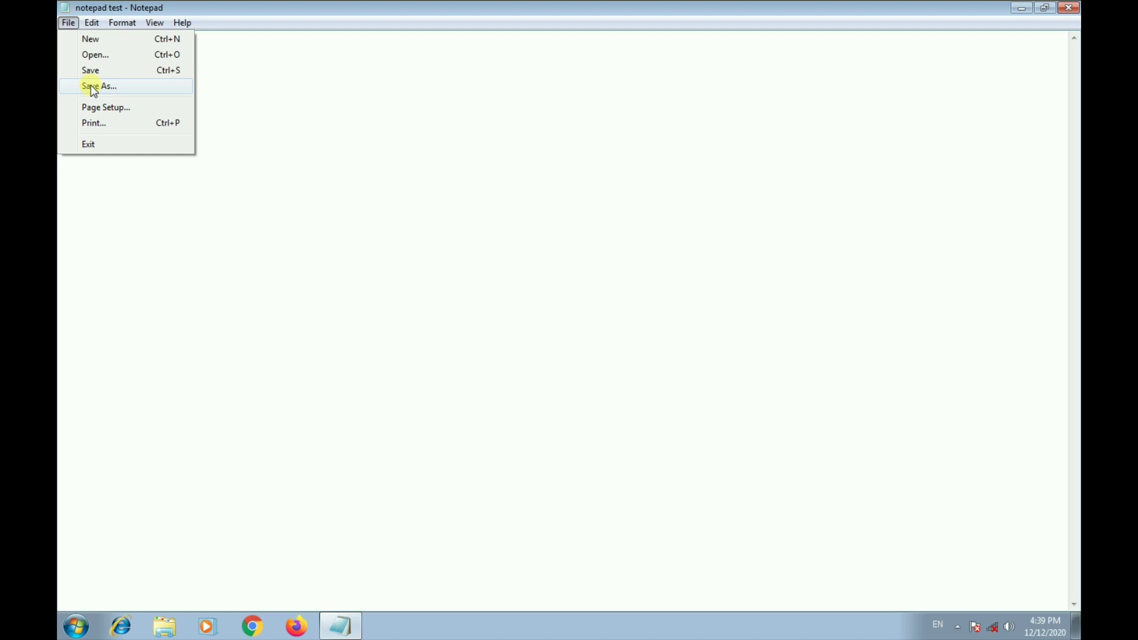
{"action": "left_click", "coordinate": [92, 87]}
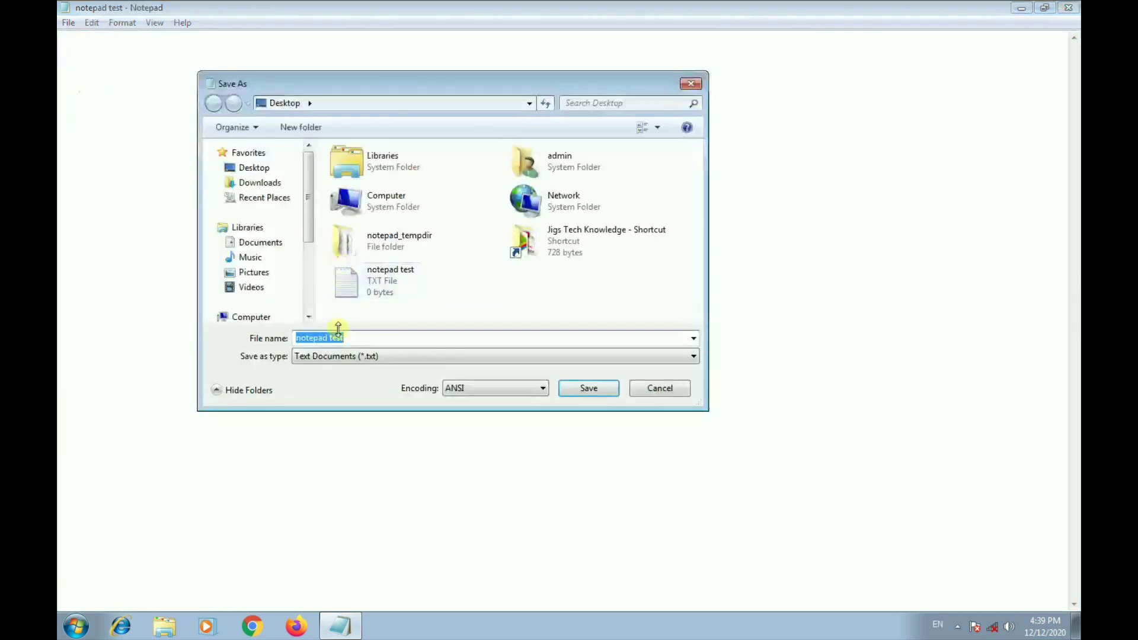
{"action": "left_click", "coordinate": [260, 167]}
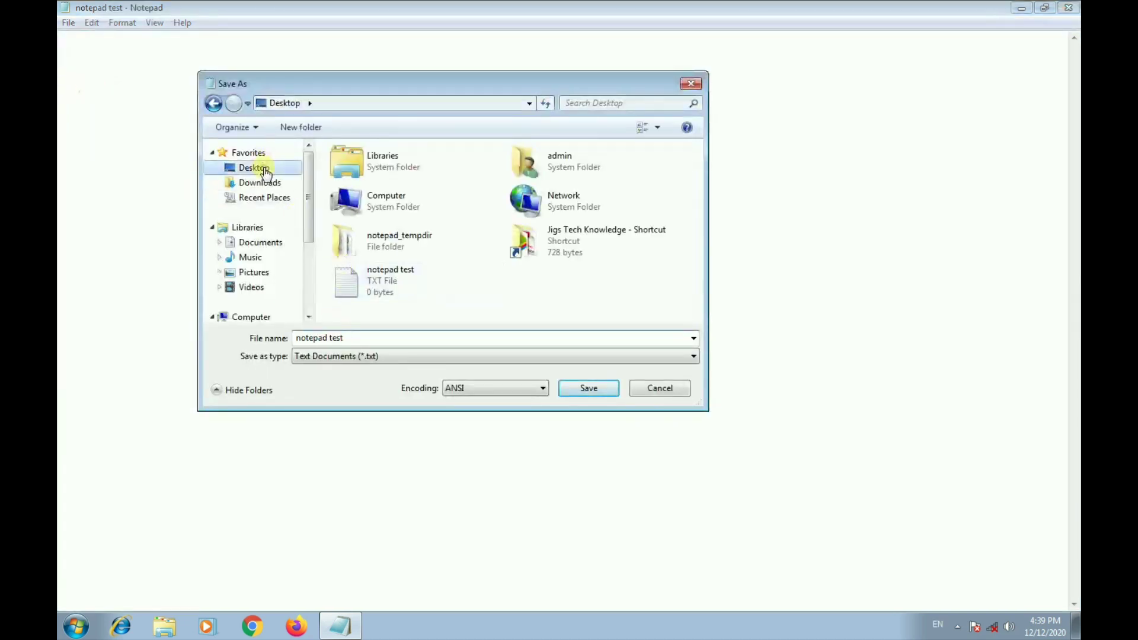
{"action": "left_click", "coordinate": [346, 339]}
{"action": "left_click", "coordinate": [358, 338]}
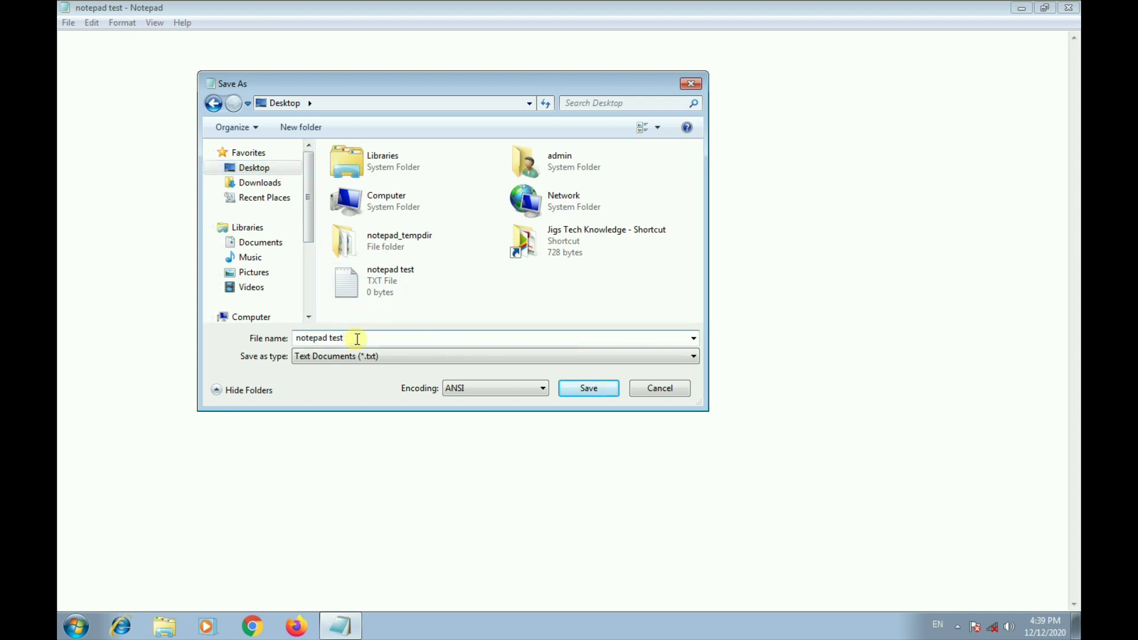
{"action": "type", "text": "01"}
{"action": "left_click", "coordinate": [567, 386]}
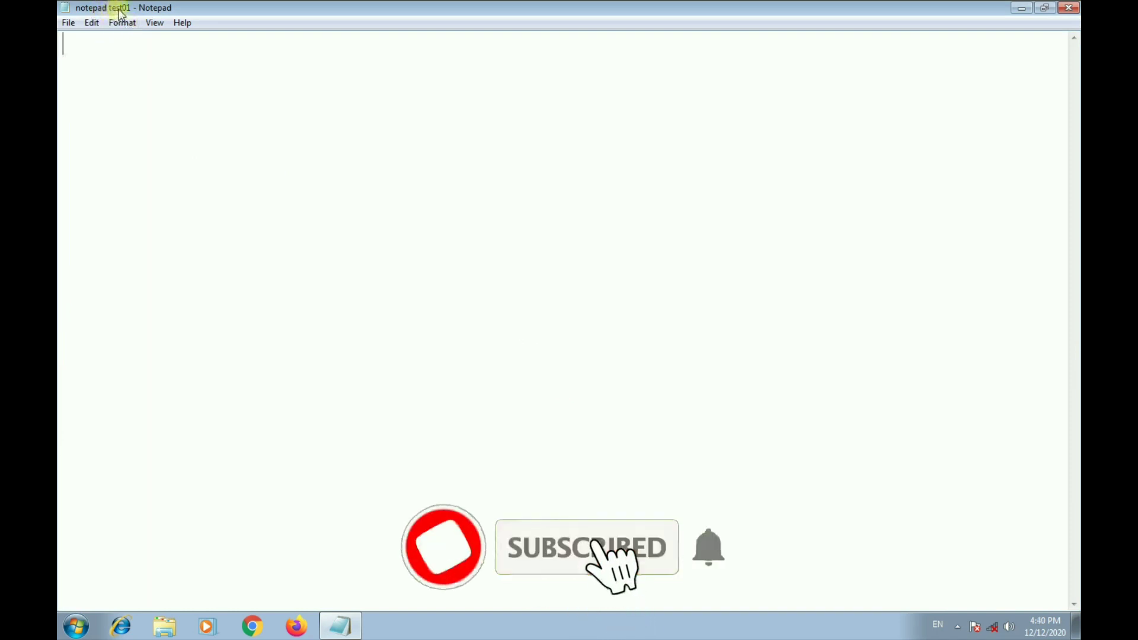
Open the original "notepad test" text file from the Desktop in place of the copy.
{"action": "left_click", "coordinate": [69, 24]}
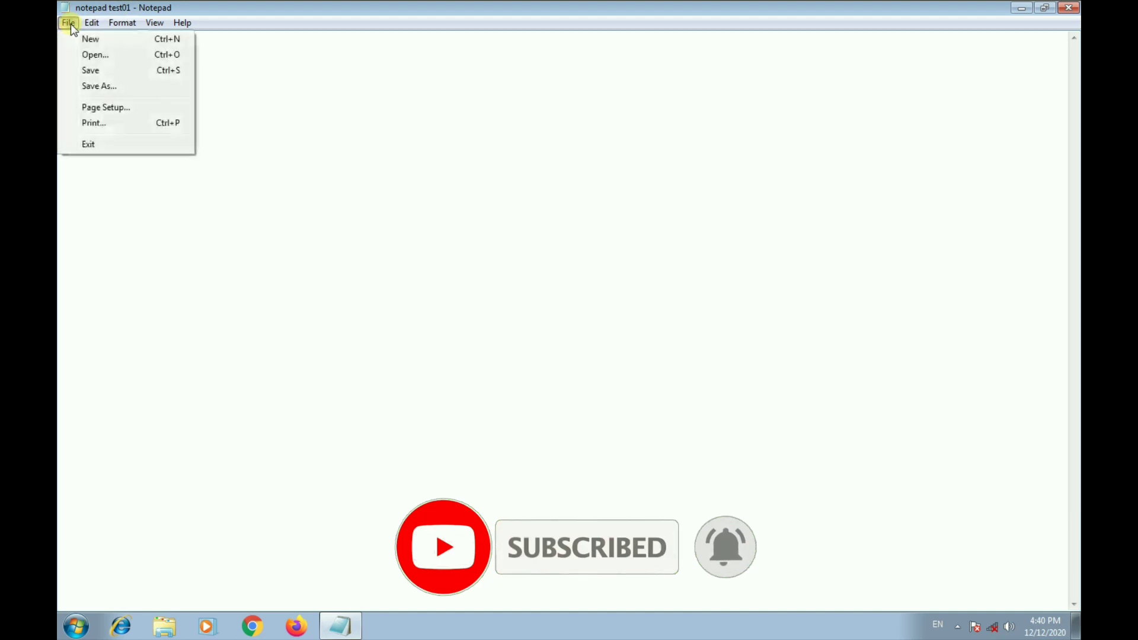
{"action": "left_click", "coordinate": [99, 56]}
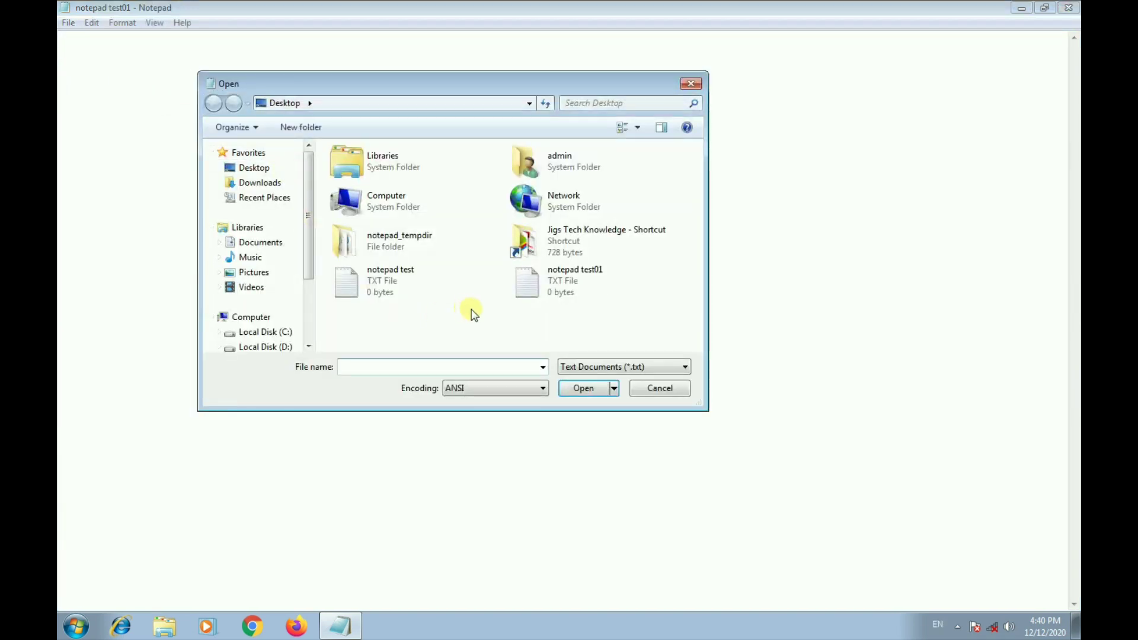
{"action": "left_click", "coordinate": [388, 281]}
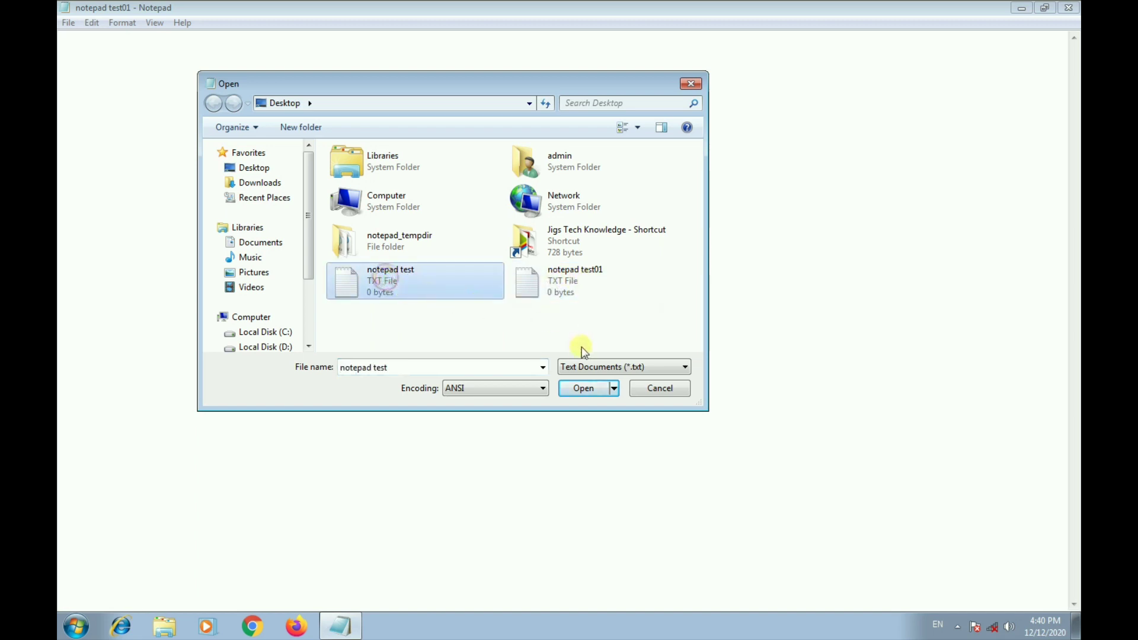
{"action": "left_click", "coordinate": [583, 388]}
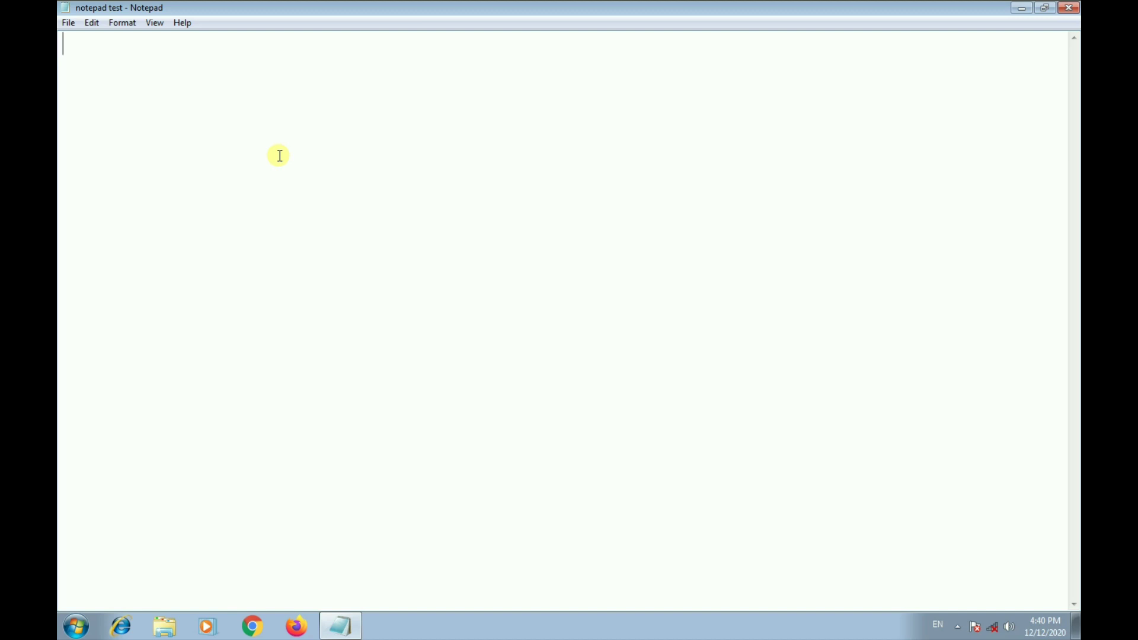
Set up the page with A4 paper, the Automatically Select source and portrait orientation.
{"action": "left_click", "coordinate": [71, 22]}
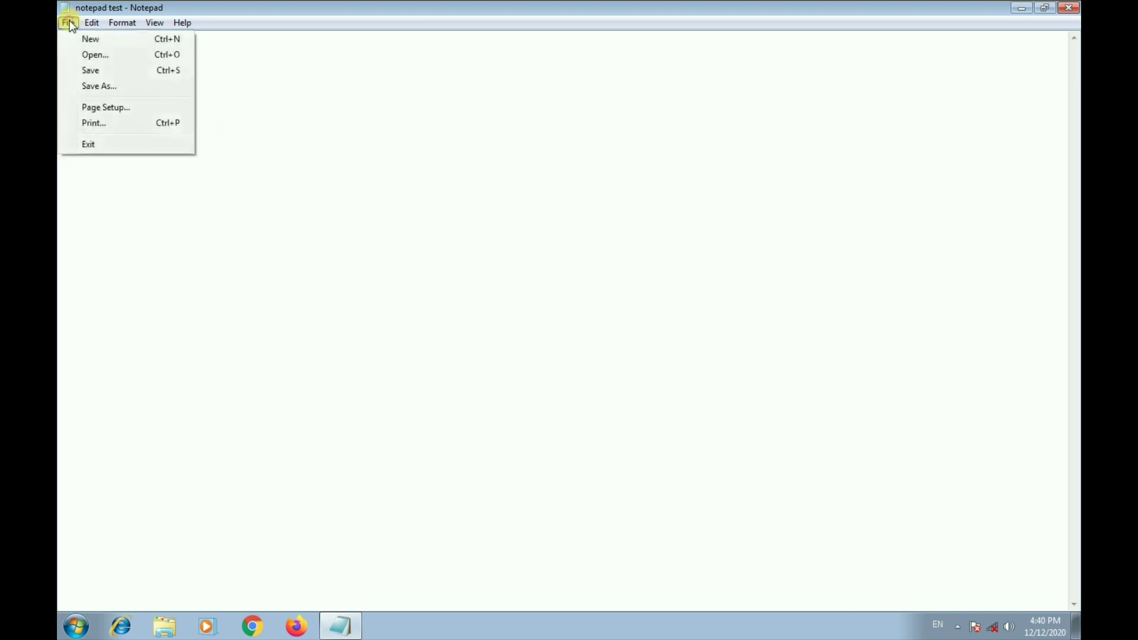
{"action": "left_click", "coordinate": [96, 108]}
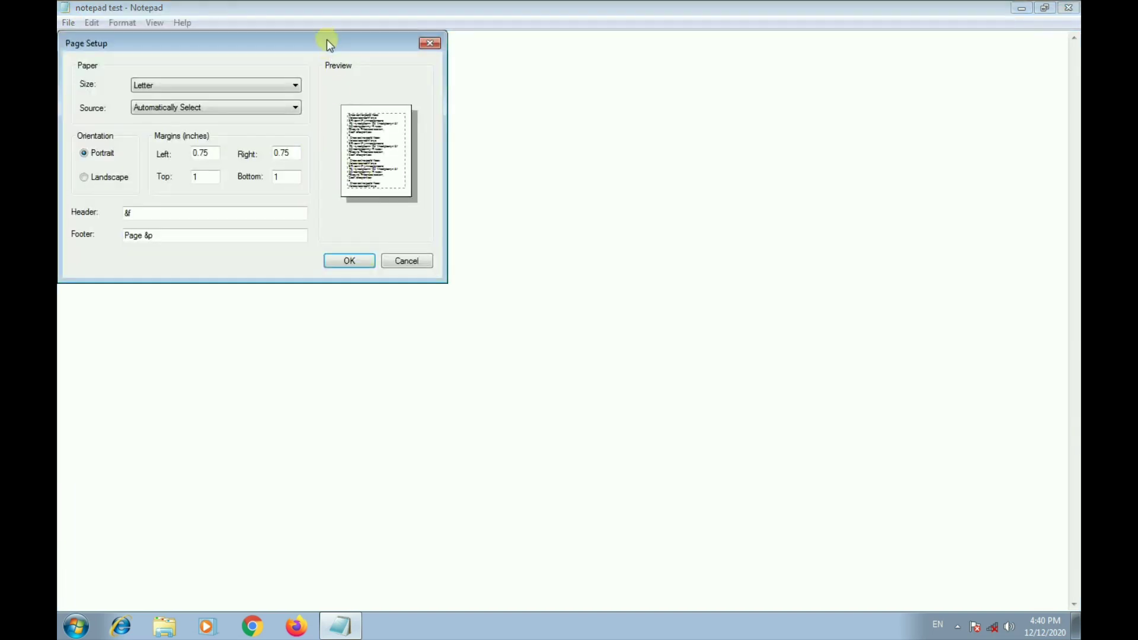
{"action": "left_click_drag", "start_coordinate": [326, 39], "coordinate": [515, 154]}
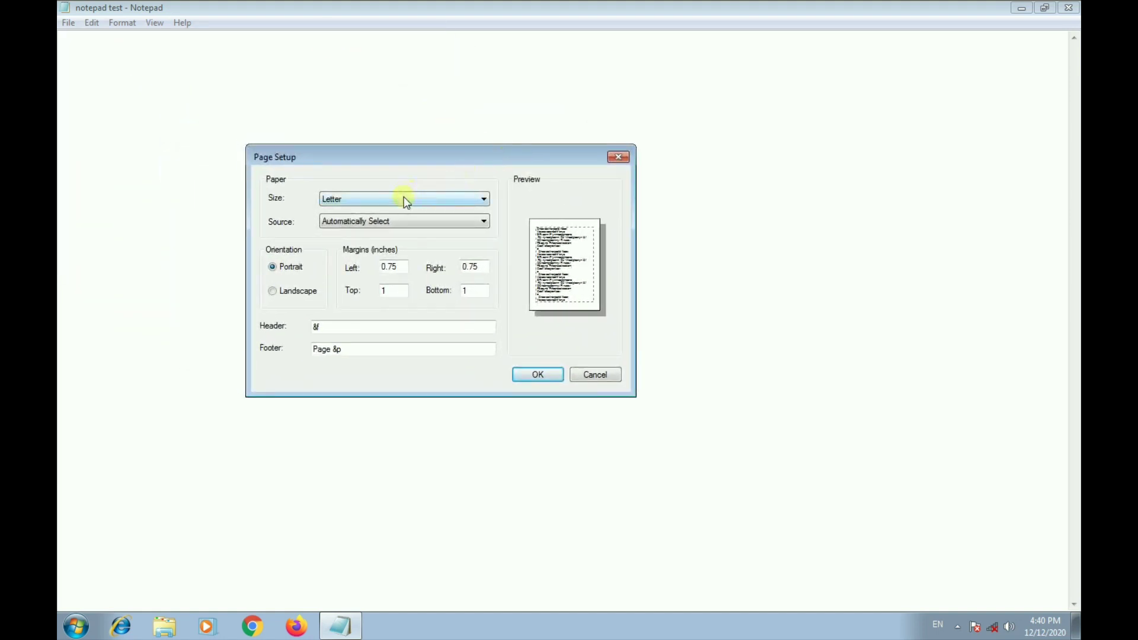
{"action": "left_click", "coordinate": [341, 200]}
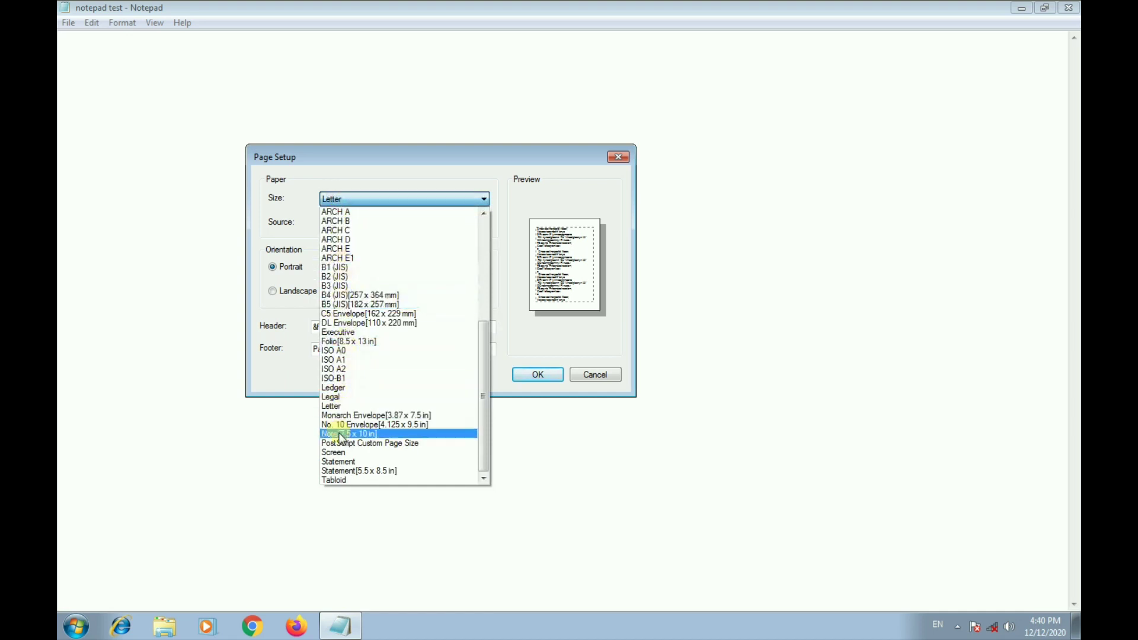
{"action": "scroll", "coordinate": [353, 325], "scroll_direction": "up", "scroll_amount": 6}
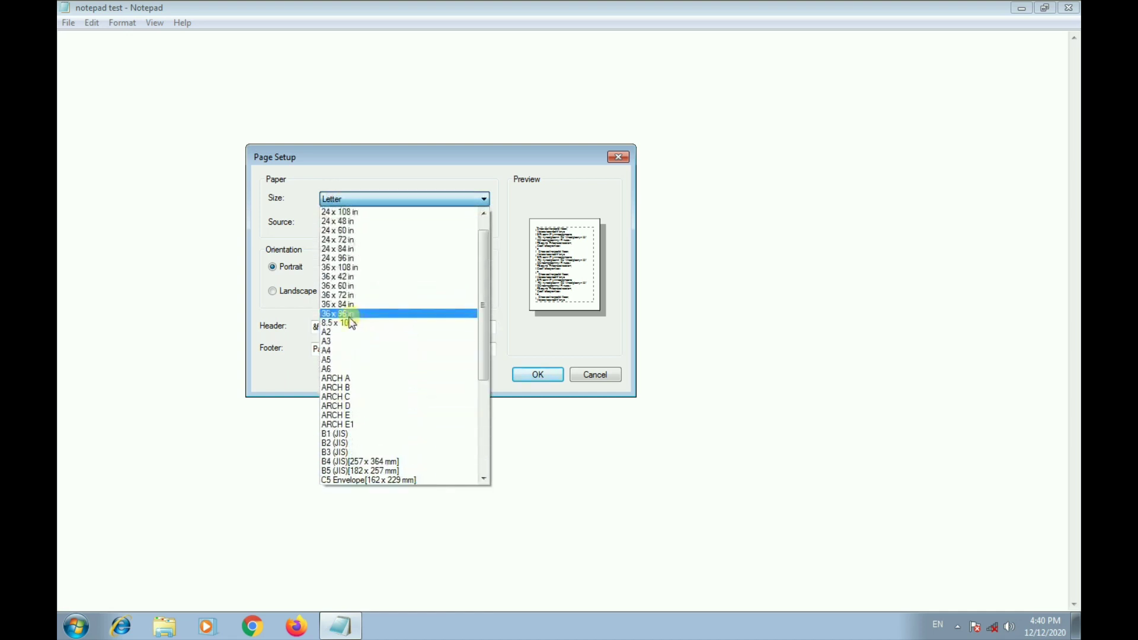
{"action": "left_click", "coordinate": [332, 350]}
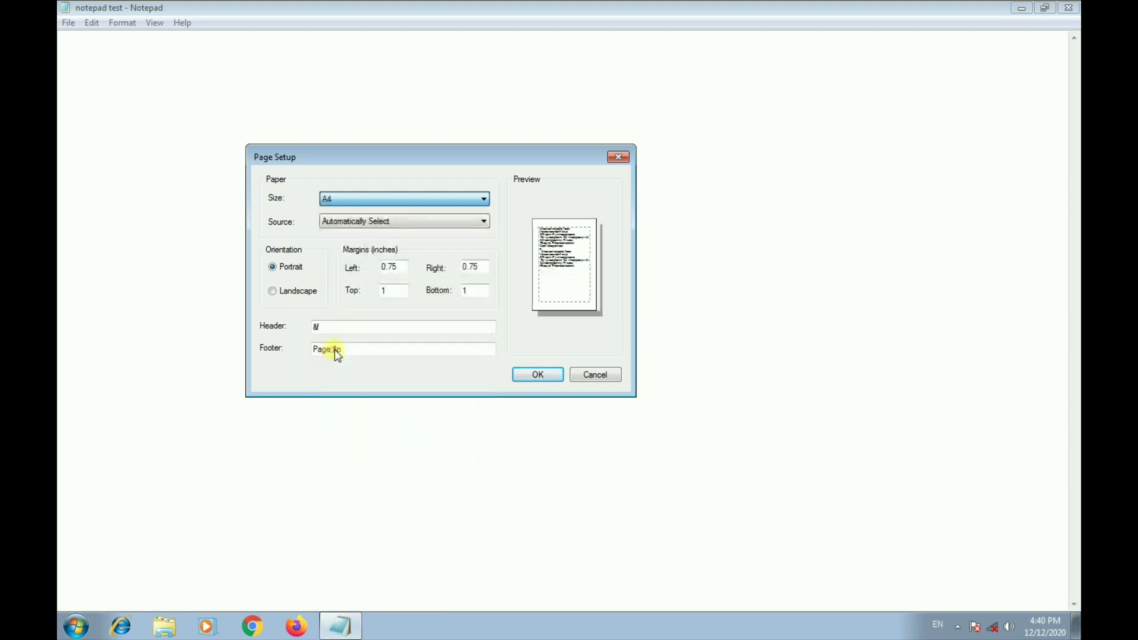
{"action": "left_click", "coordinate": [336, 227]}
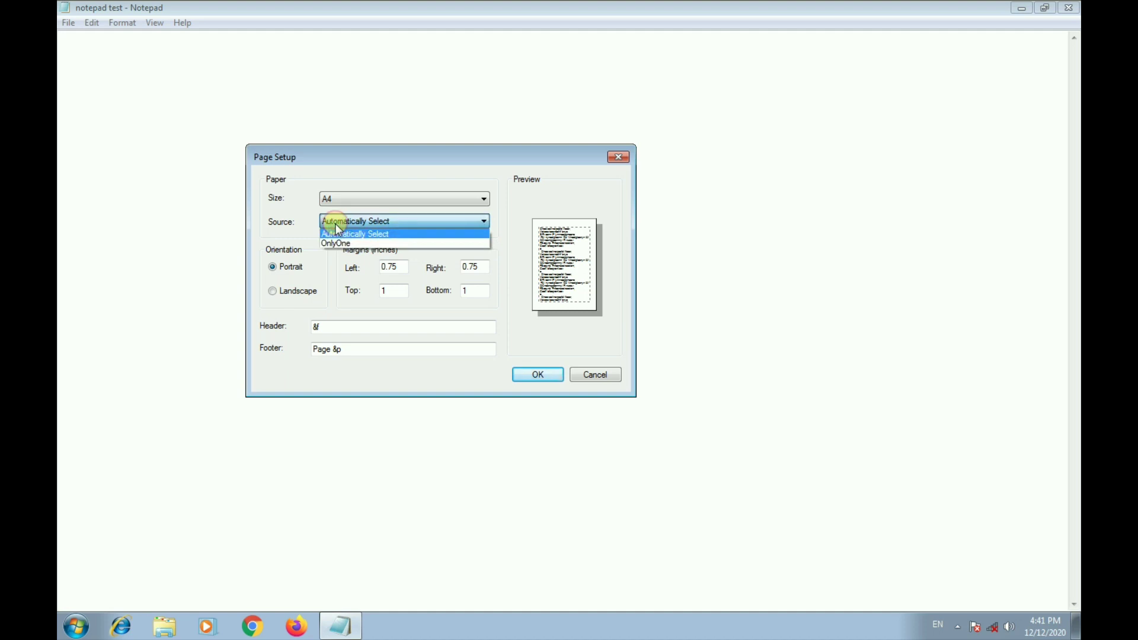
{"action": "left_click", "coordinate": [338, 234]}
{"action": "left_click", "coordinate": [294, 261]}
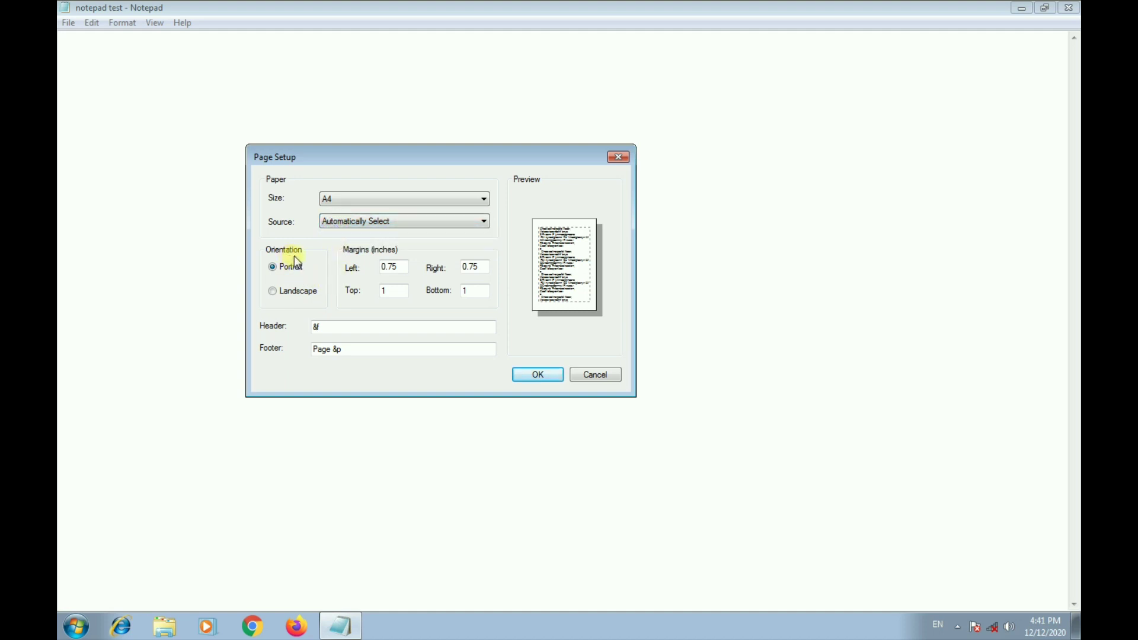
{"action": "left_click", "coordinate": [286, 269]}
{"action": "left_click", "coordinate": [543, 373]}
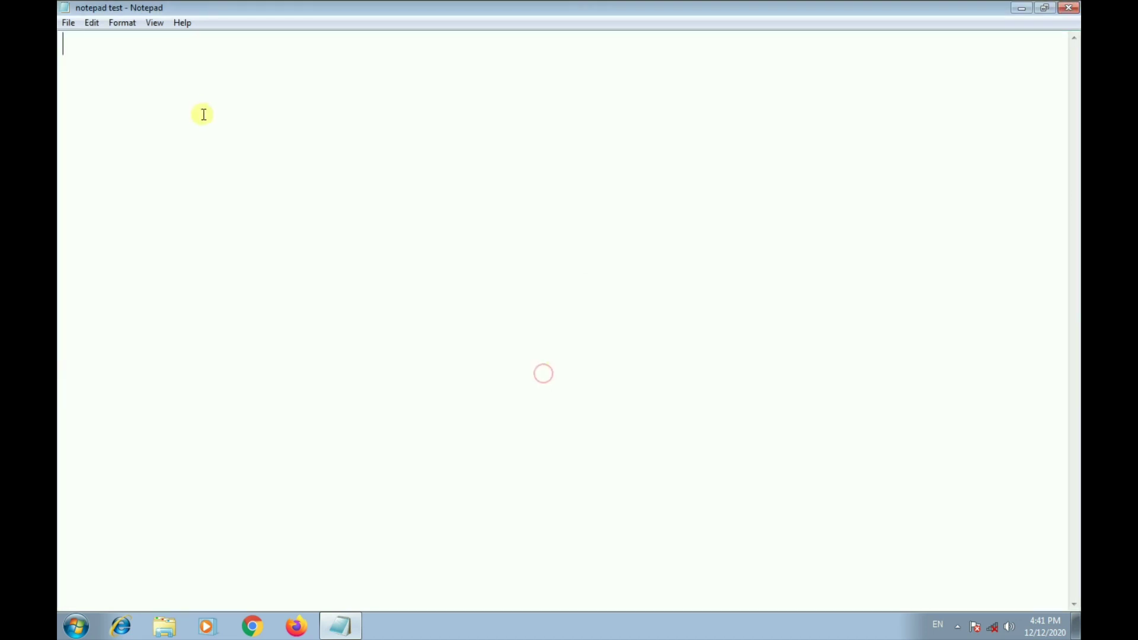
Set the number of copies to 5 in the print settings, and close them without printing.
{"action": "left_click", "coordinate": [67, 24]}
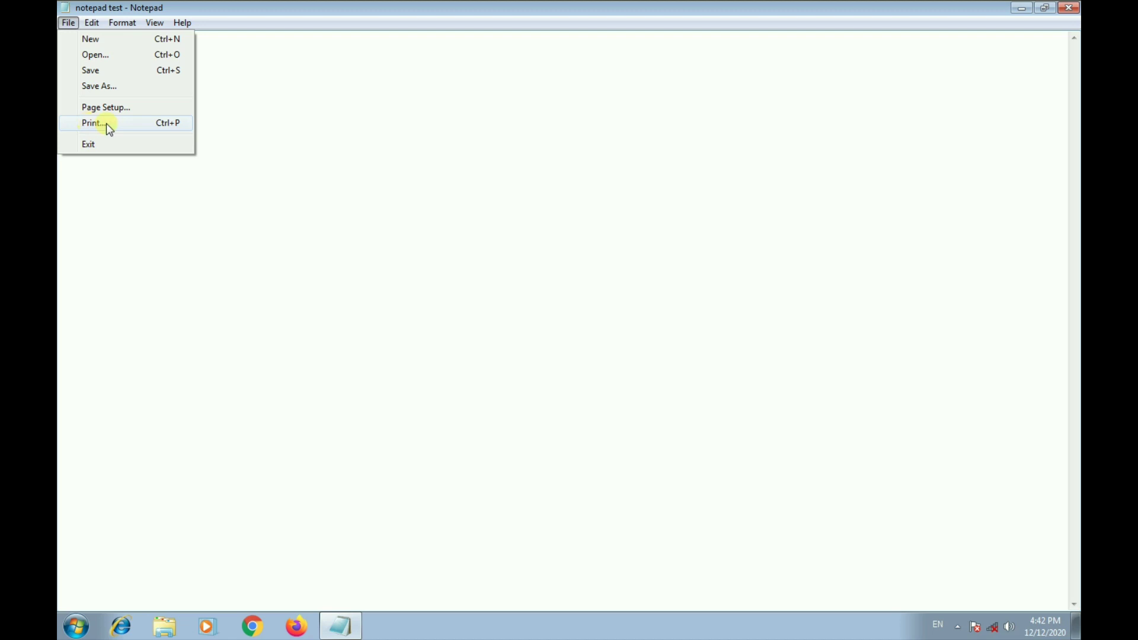
{"action": "left_click", "coordinate": [108, 128]}
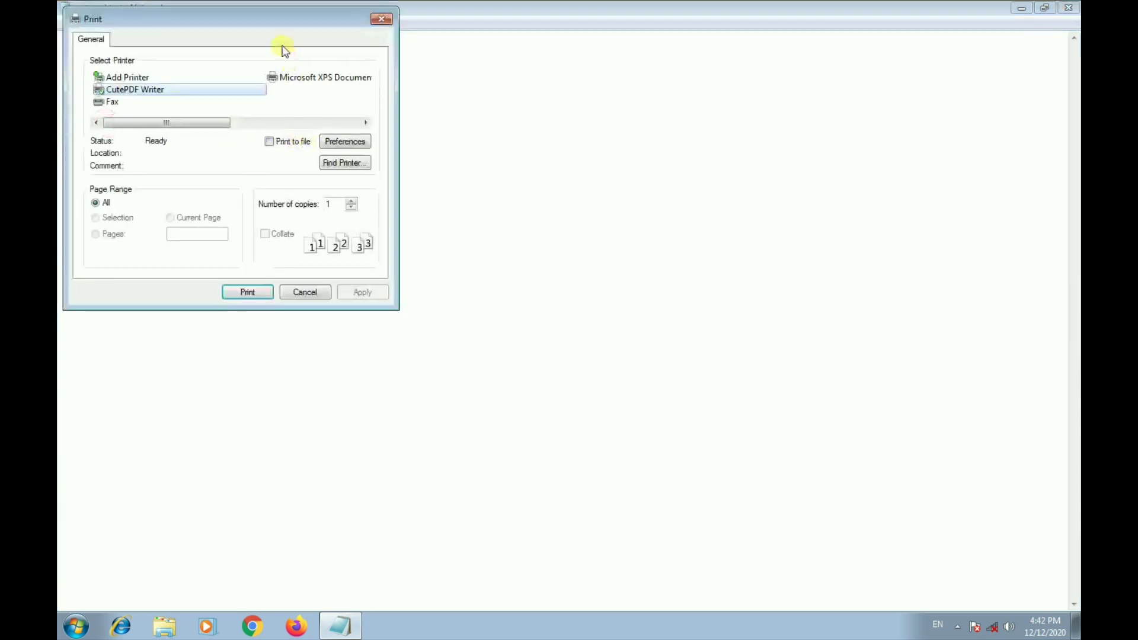
{"action": "left_click_drag", "start_coordinate": [280, 21], "coordinate": [430, 120]}
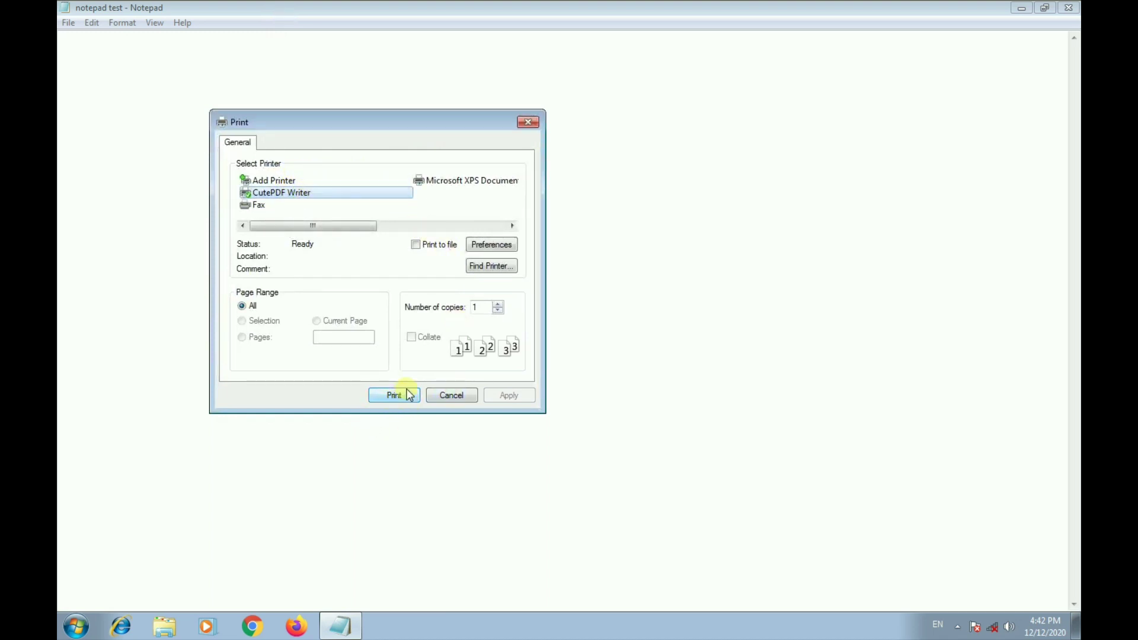
{"action": "left_click", "coordinate": [498, 305]}
{"action": "left_click", "coordinate": [498, 305]}
{"action": "left_click", "coordinate": [498, 305]}
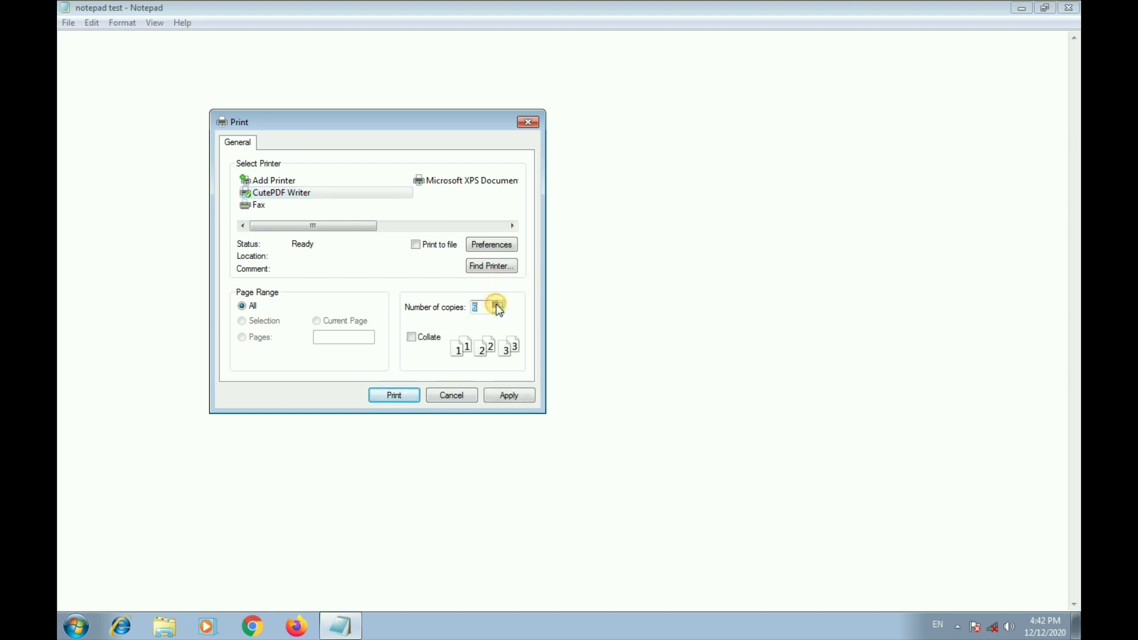
{"action": "left_click", "coordinate": [498, 305]}
{"action": "left_click", "coordinate": [498, 305]}
{"action": "left_click", "coordinate": [498, 305]}
{"action": "left_click", "coordinate": [328, 337]}
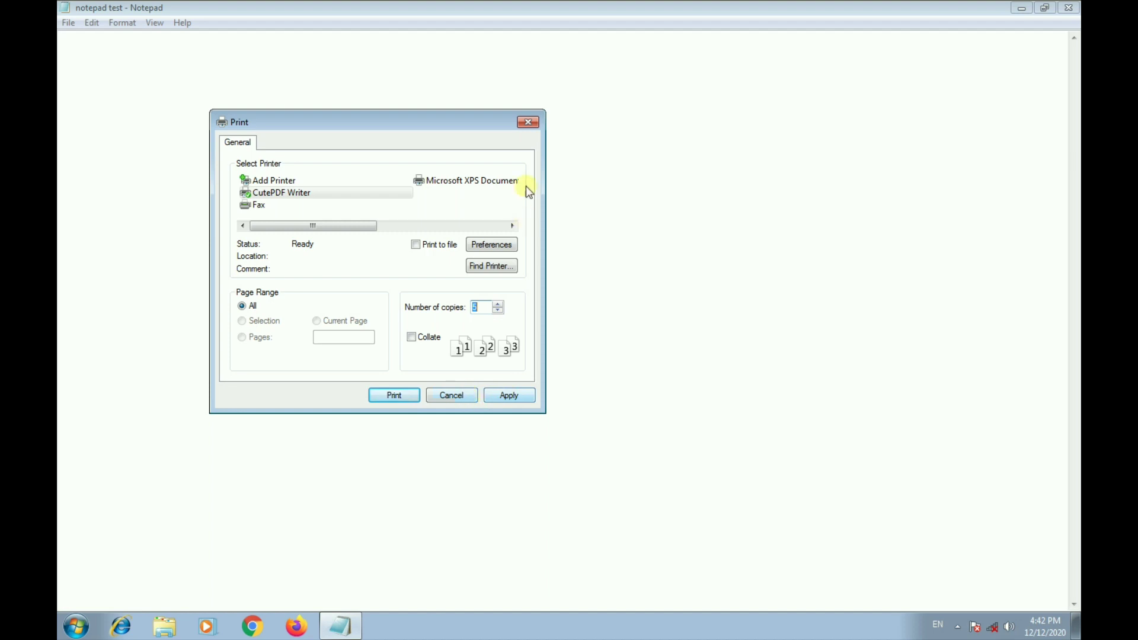
{"action": "left_click", "coordinate": [527, 121]}
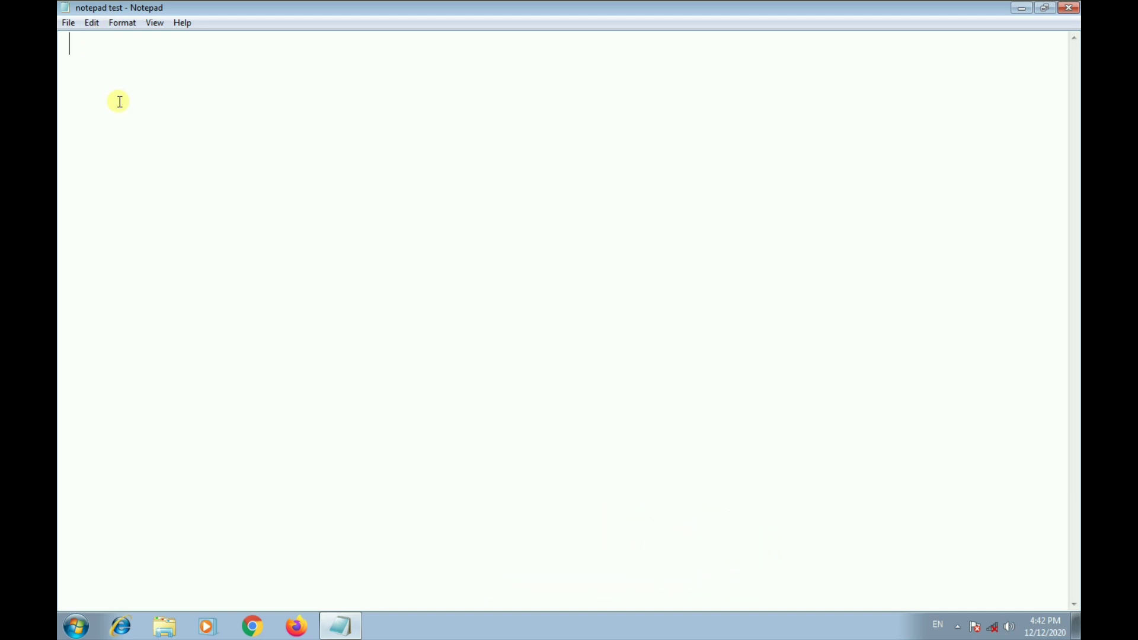
Write "this is" with the person's first name and a period, and "I am coming from Ahmedabad." on the second line.
{"action": "type", "text": "this is sanjay "}
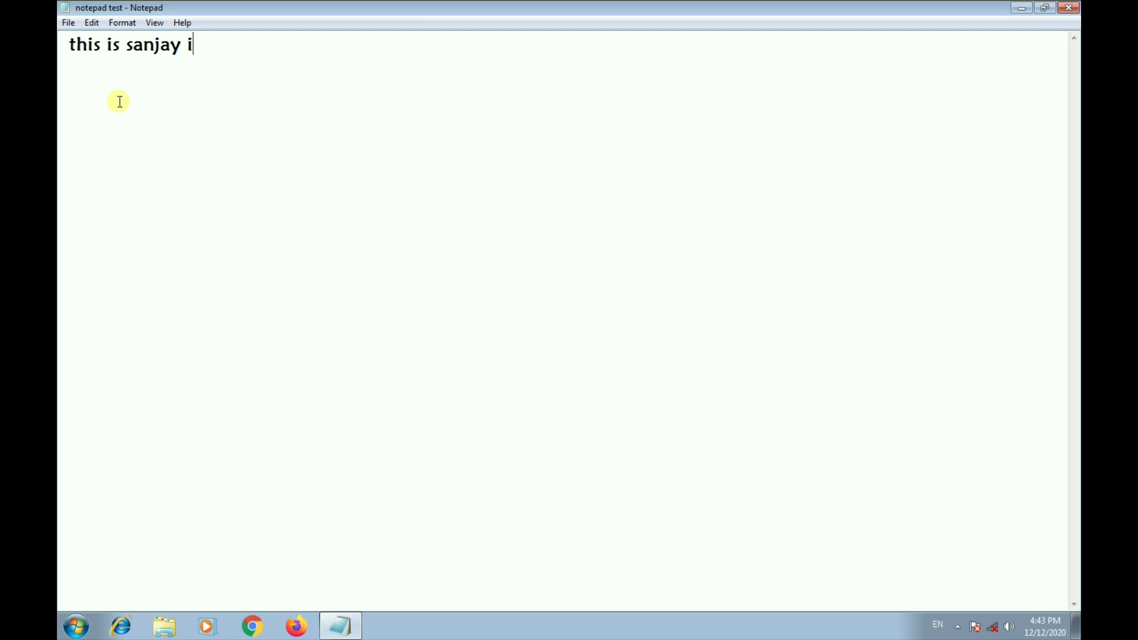
{"action": "type", "text": "i"}
{"action": "key", "text": "BackSpace"}
{"action": "type", "text": "I am coming from "}
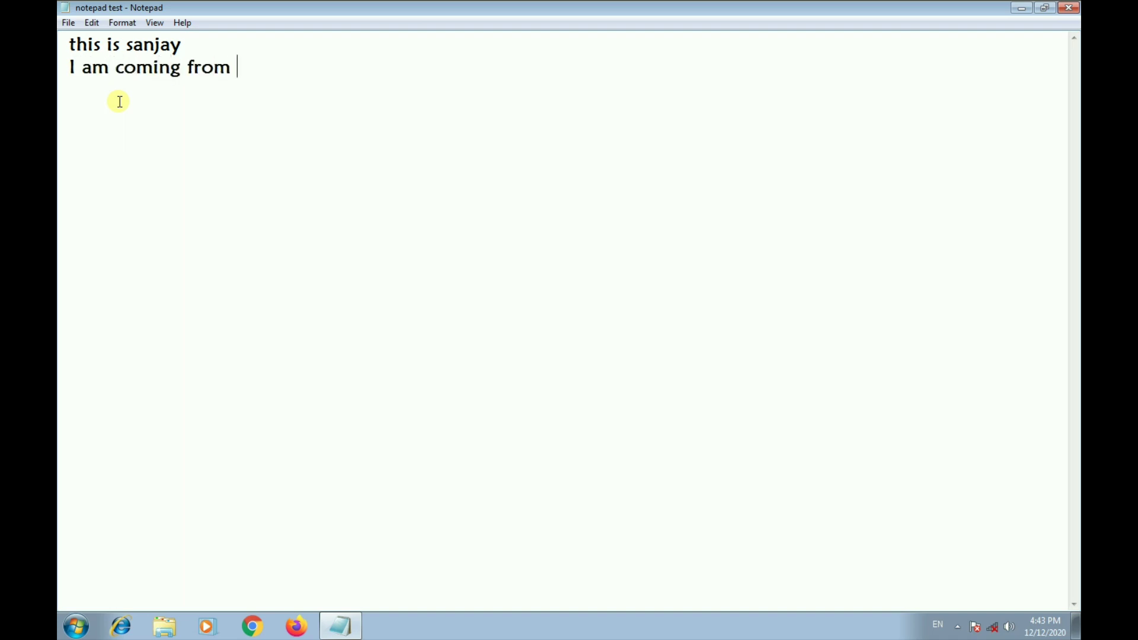
{"action": "type", "text": "Ahmedabas"}
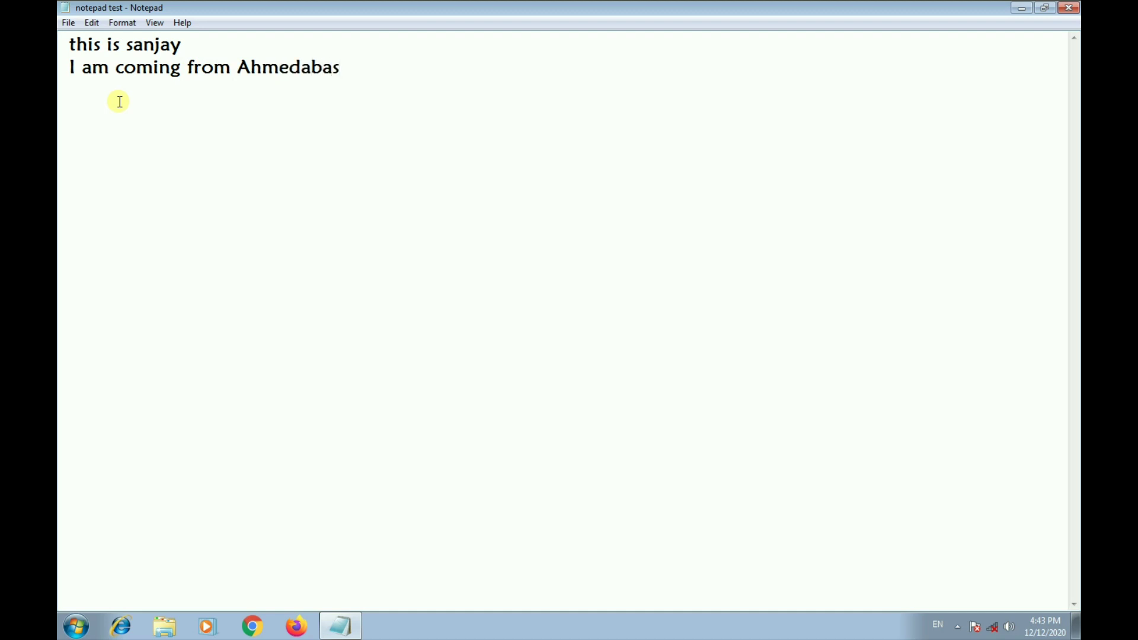
{"action": "key", "text": "BackSpace"}
{"action": "key", "text": "BackSpace"}
{"action": "key", "text": "BackSpace"}
{"action": "type", "text": "bad."}
{"action": "key", "text": "Return"}
{"action": "left_click", "coordinate": [180, 48]}
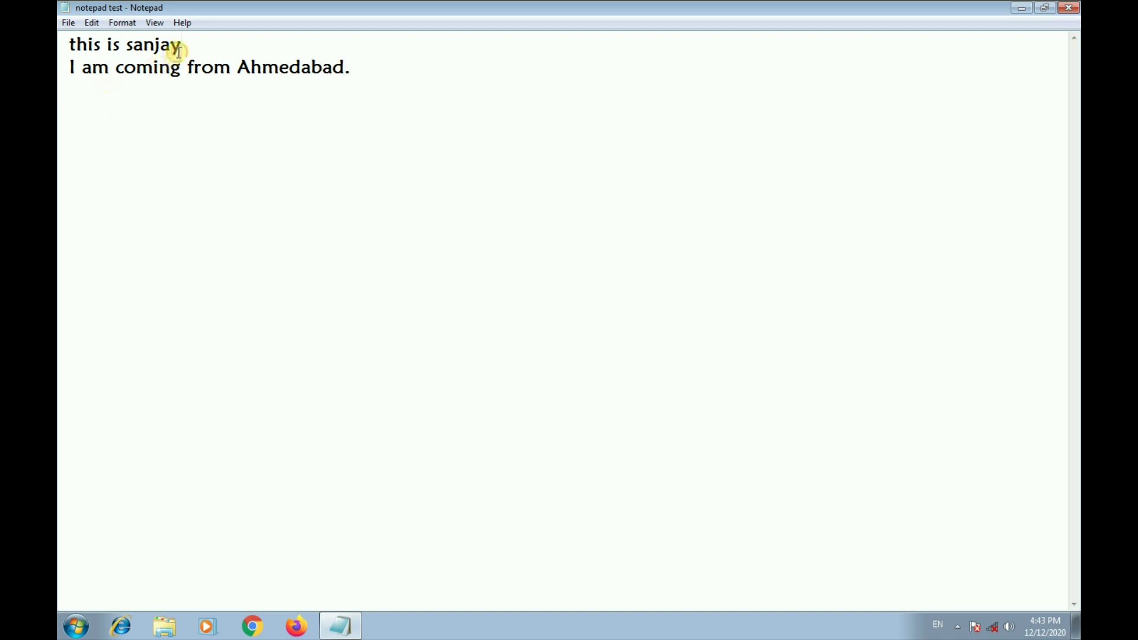
{"action": "type", "text": "."}
Write "I am working at Kranal Farma Comapny." on the third line.
{"action": "left_click", "coordinate": [129, 94]}
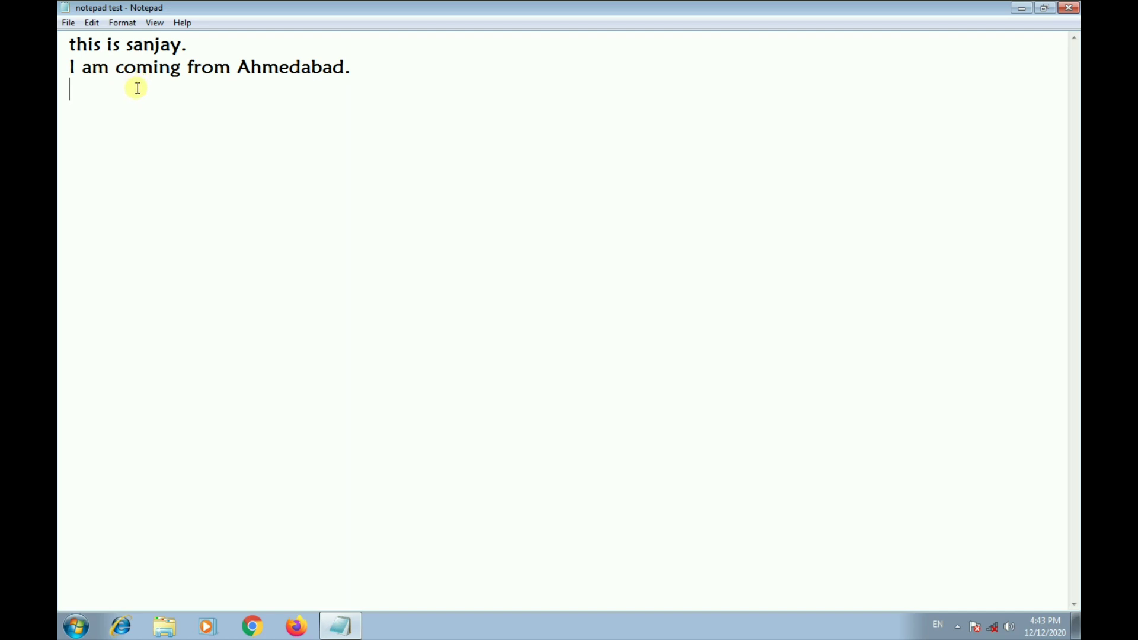
{"action": "type", "text": "I am working a"}
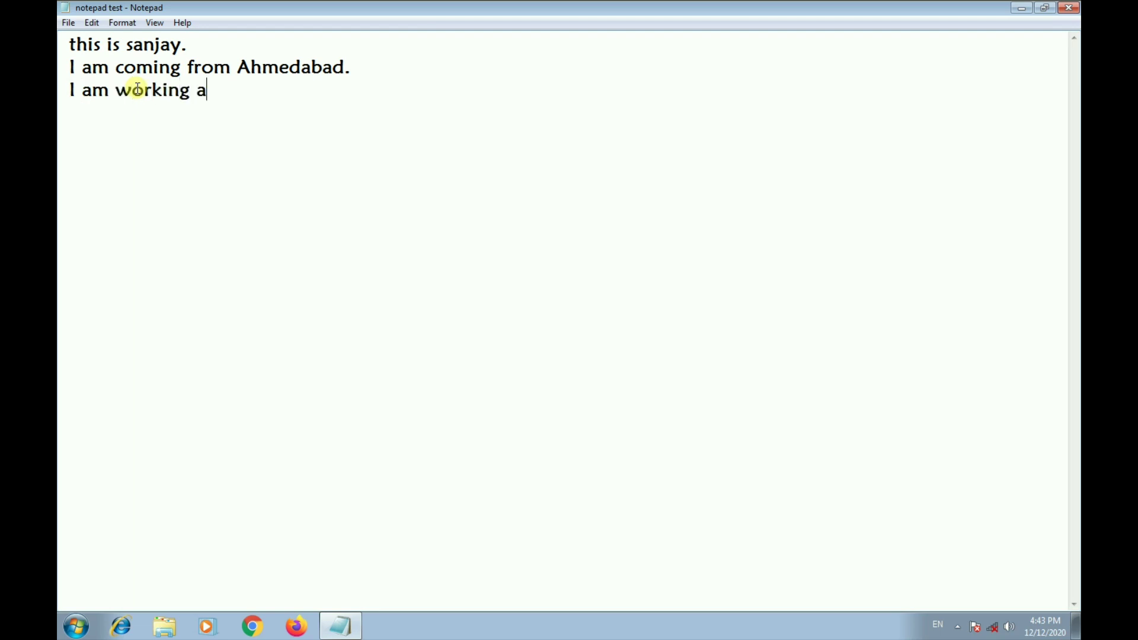
{"action": "type", "text": "t"}
{"action": "type", "text": "Kranal "}
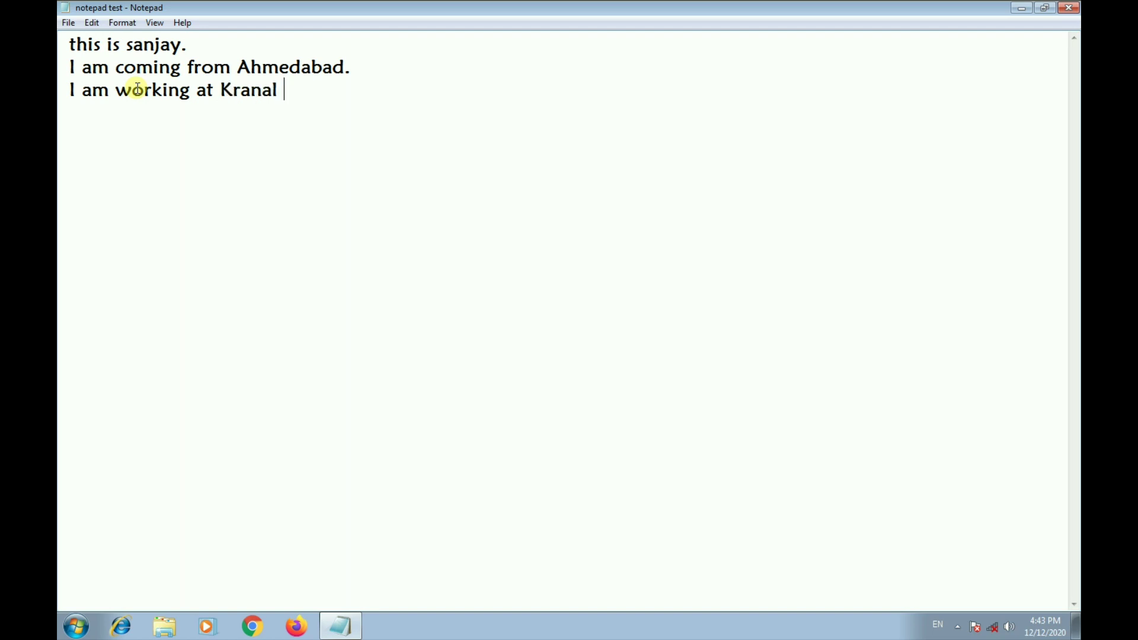
{"action": "type", "text": "Farma Com"}
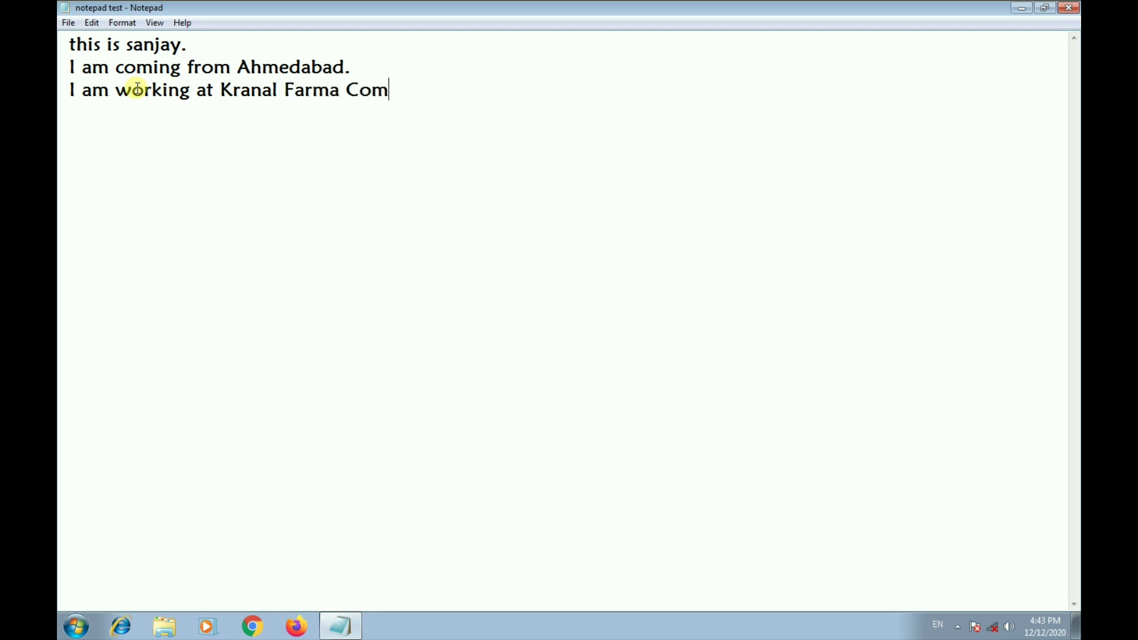
{"action": "type", "text": "apny."}
{"action": "key", "text": "Return"}
{"action": "key", "text": "BackSpace"}
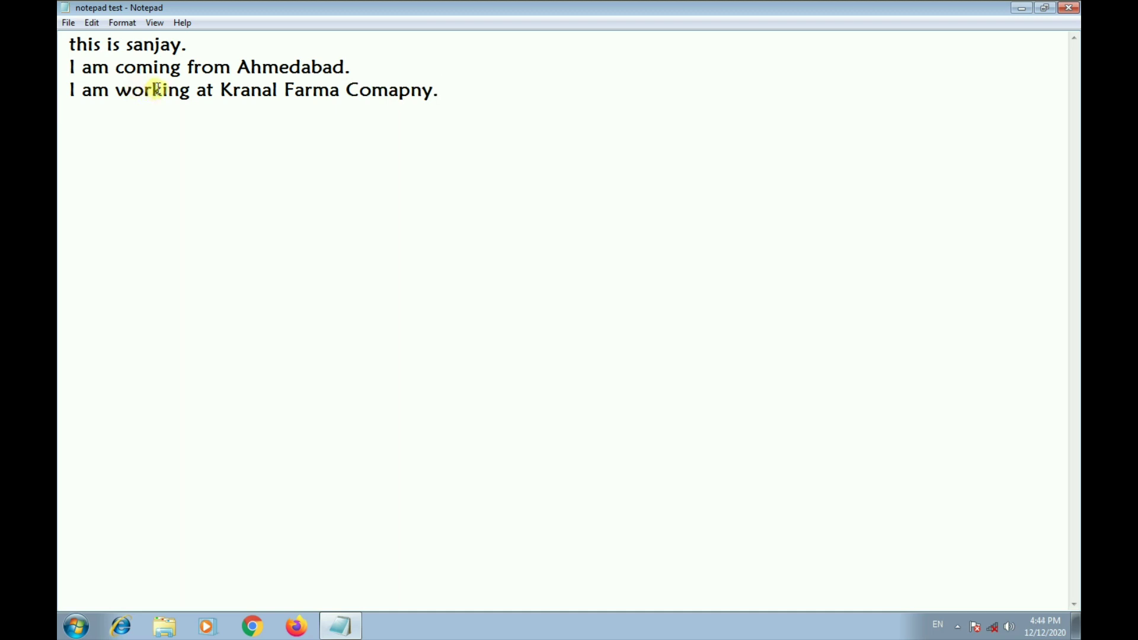
Add "123456" after the third sentence and undo that addition.
{"action": "left_click", "coordinate": [90, 22]}
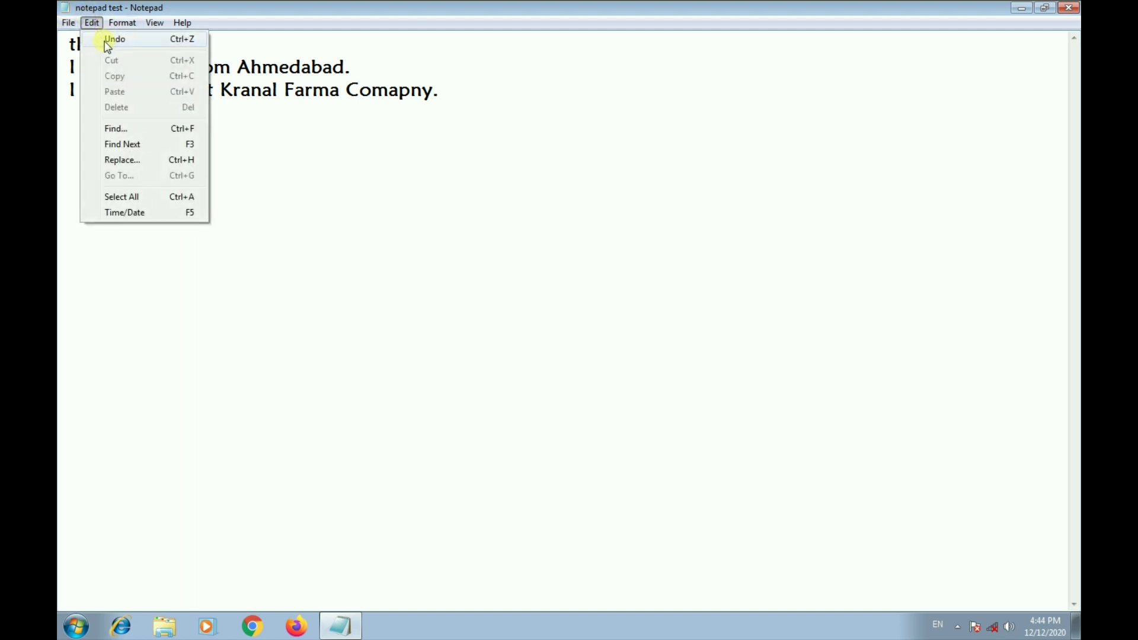
{"action": "left_click", "coordinate": [463, 90]}
{"action": "type", "text": "1"}
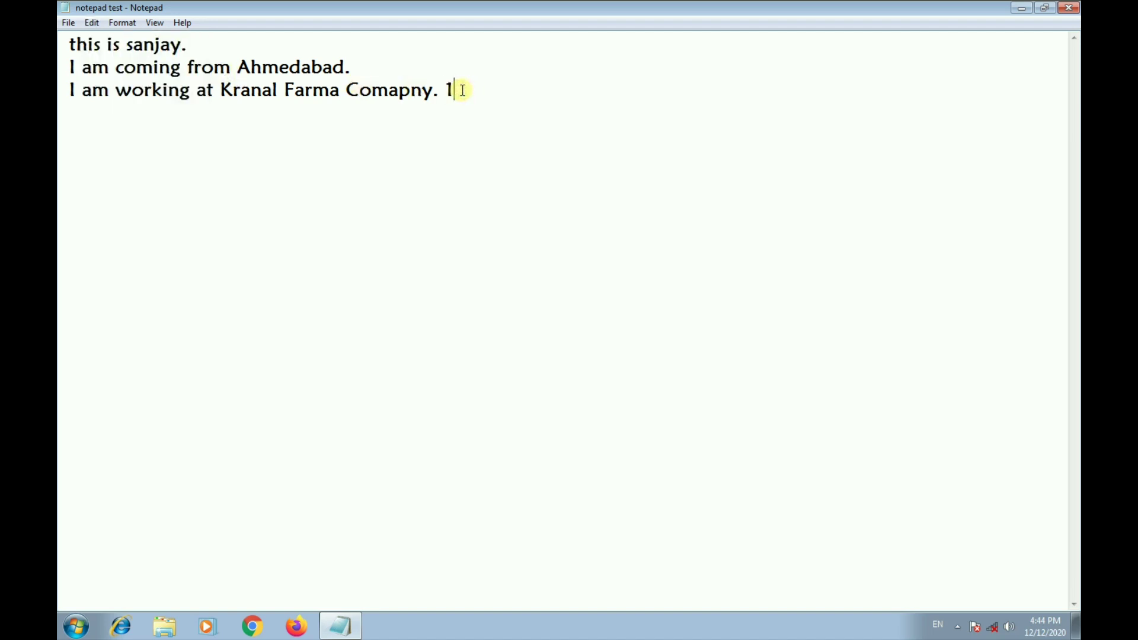
{"action": "type", "text": "23456"}
{"action": "key", "text": "ctrl+z"}
Cut the word "Comapny" from the third sentence, leaving its period in place.
{"action": "left_click", "coordinate": [93, 25]}
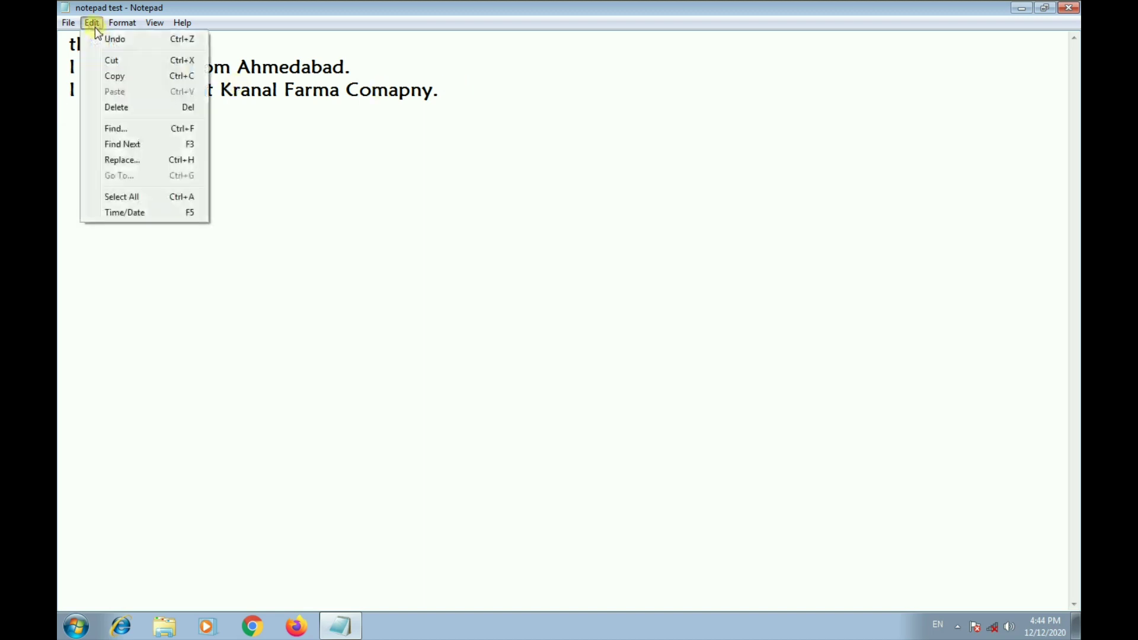
{"action": "left_click", "coordinate": [112, 61]}
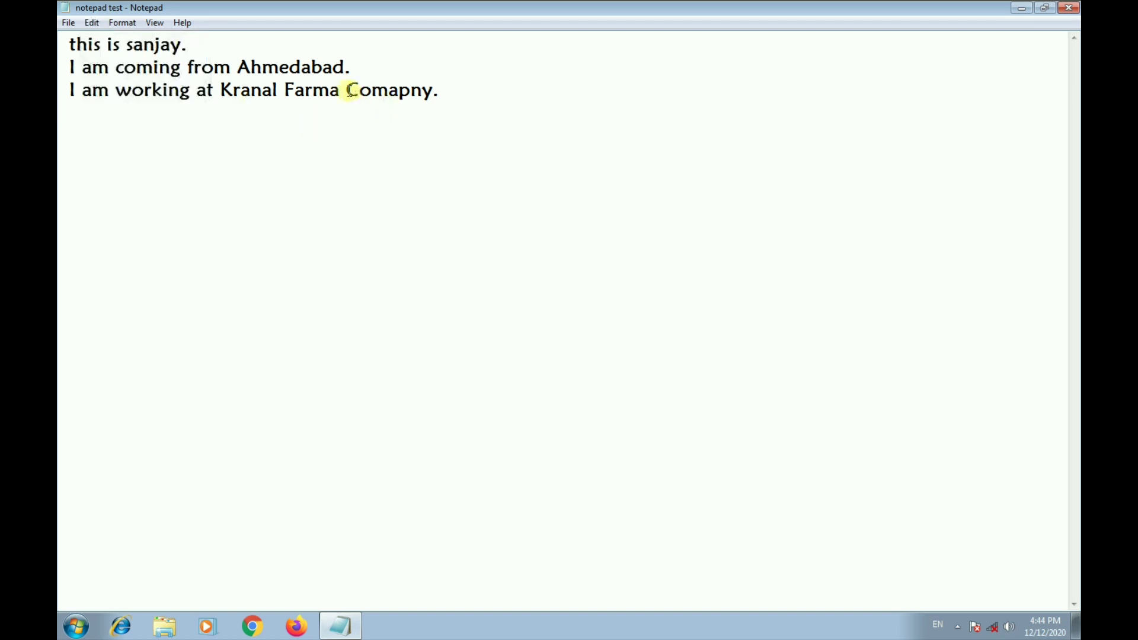
{"action": "left_click_drag", "start_coordinate": [348, 91], "coordinate": [435, 93]}
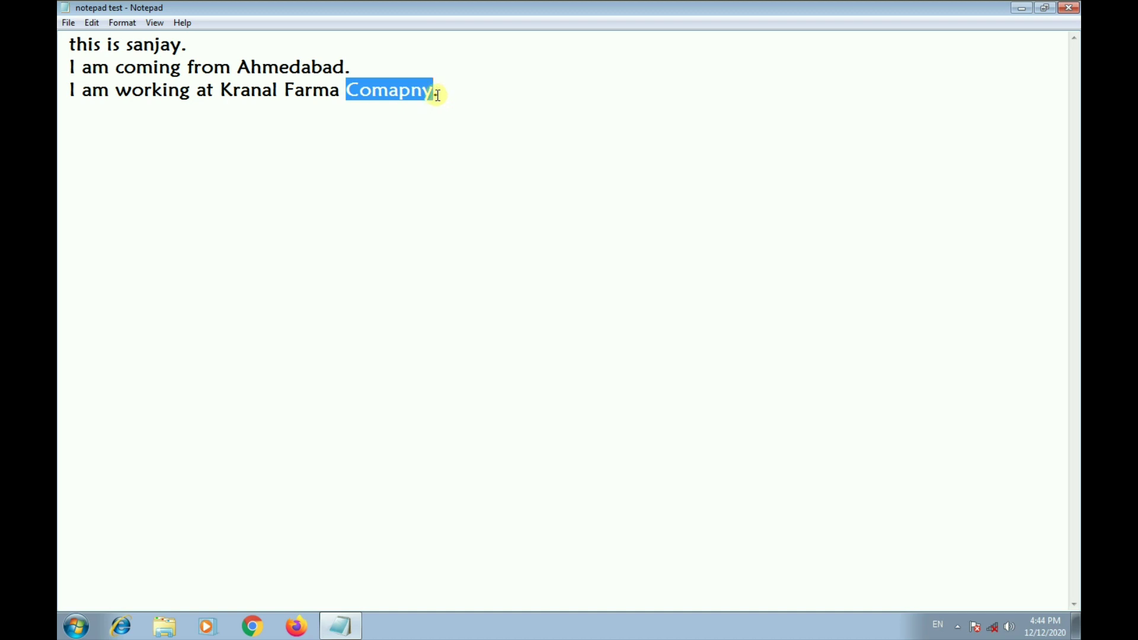
{"action": "left_click", "coordinate": [97, 27]}
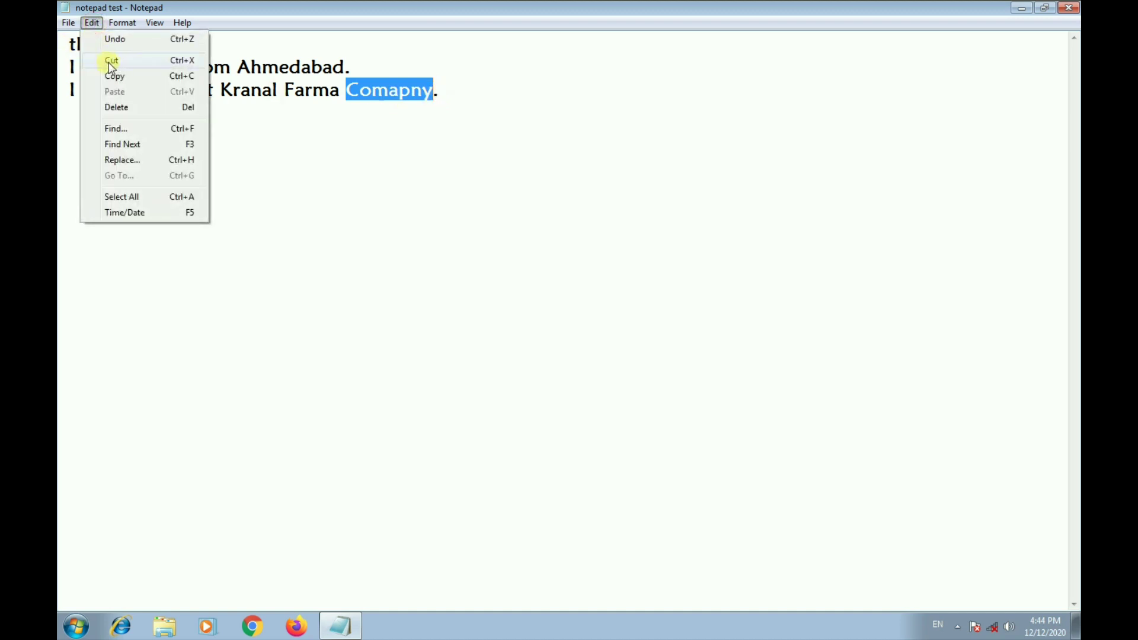
{"action": "left_click", "coordinate": [112, 61]}
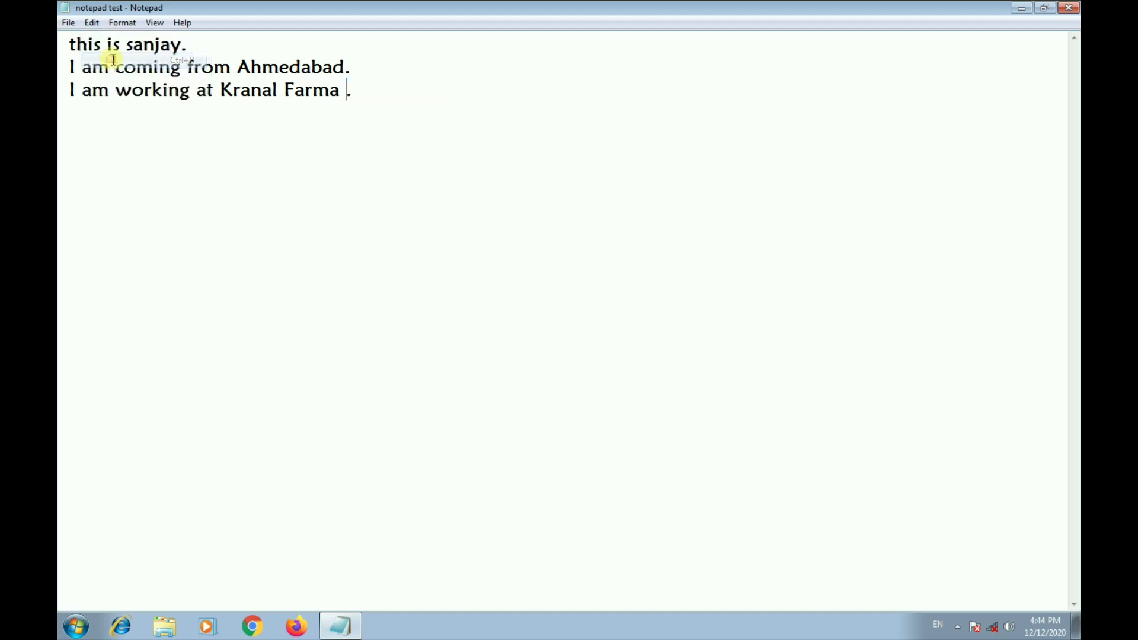
Put "Comapny" on a new line below the third sentence and paste the cut word directly after it.
{"action": "left_click", "coordinate": [369, 92]}
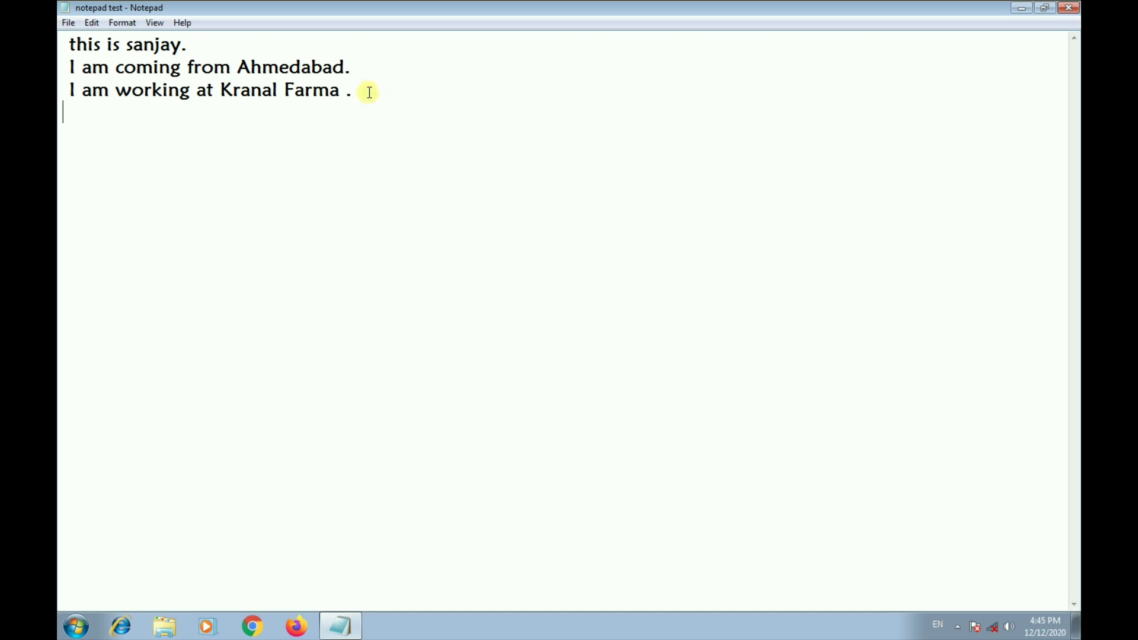
{"action": "key", "text": "Return"}
{"action": "type", "text": "Comapny"}
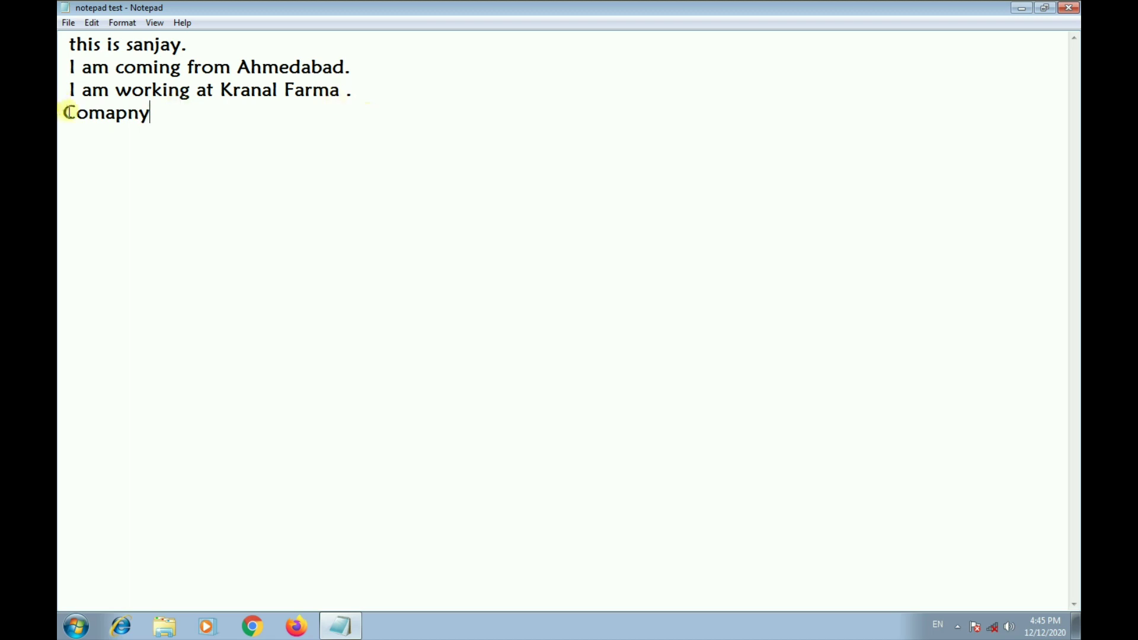
{"action": "left_click", "coordinate": [93, 23]}
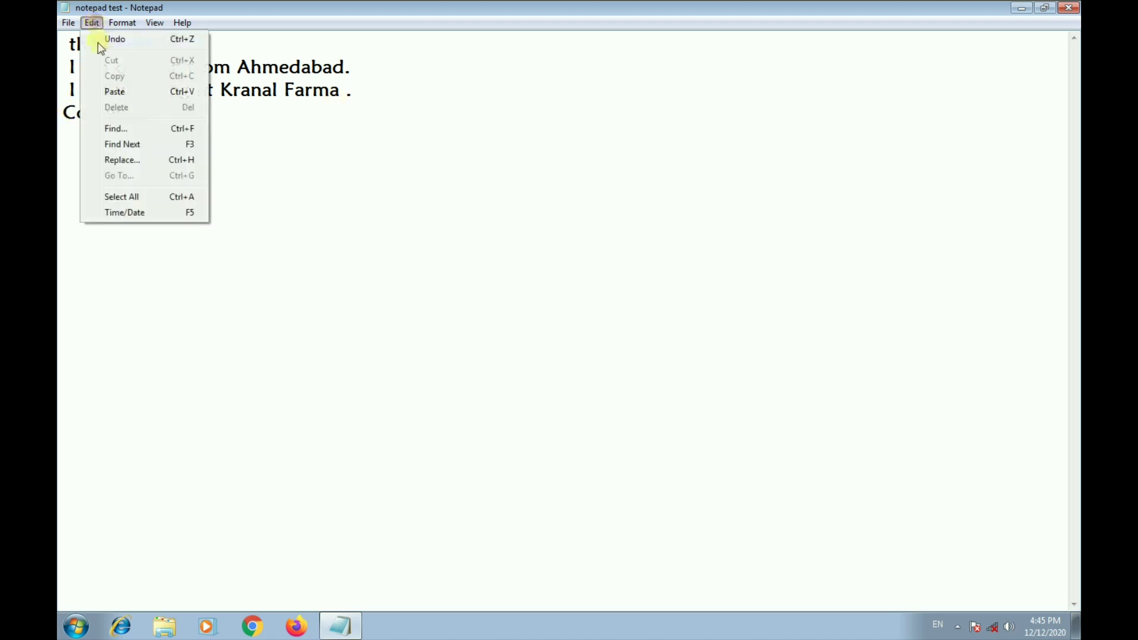
{"action": "left_click", "coordinate": [107, 92]}
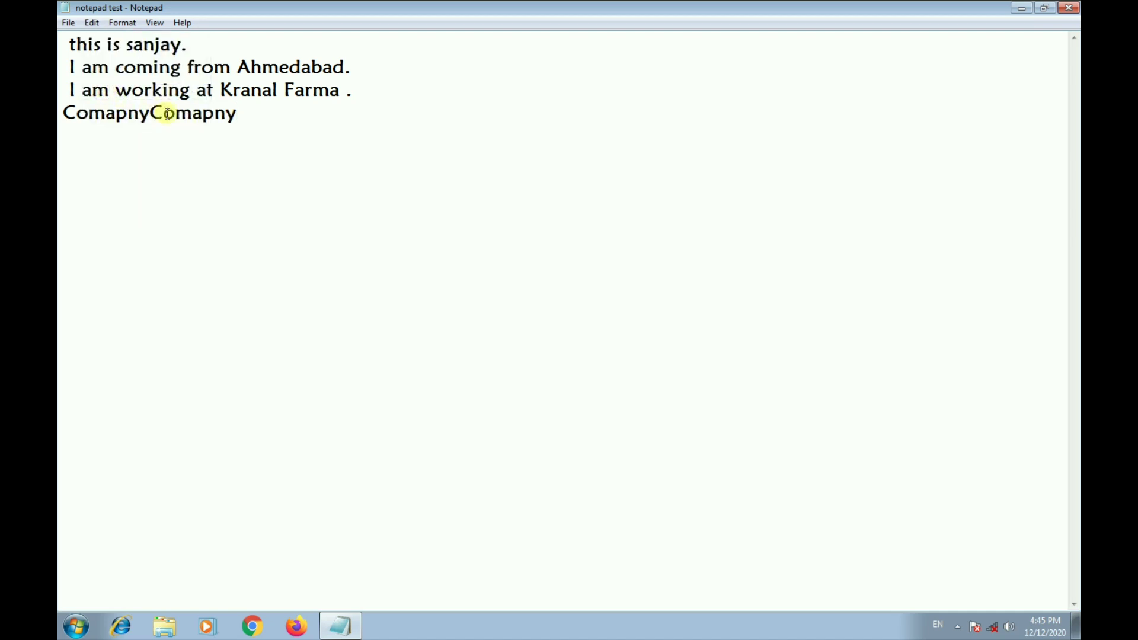
Paste the cut word "Comapny" seven more times on the line below the third sentence.
{"action": "left_click", "coordinate": [92, 23]}
{"action": "left_click", "coordinate": [113, 91]}
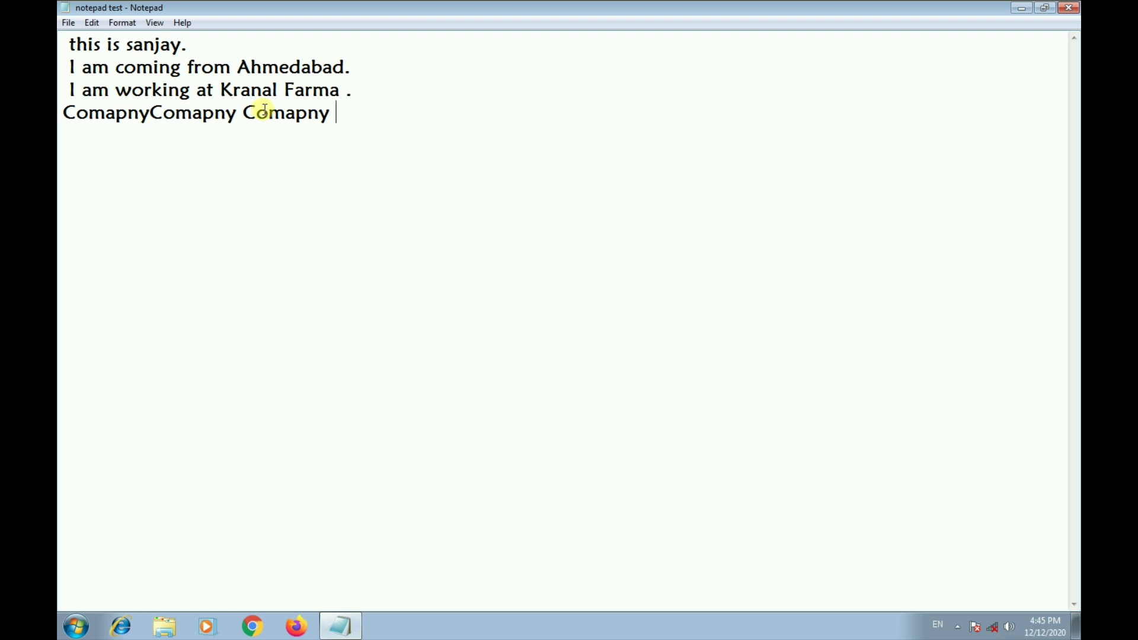
{"action": "key", "text": "ctrl+v"}
{"action": "key", "text": "ctrl+v"}
{"action": "key", "text": "ctrl+v"}
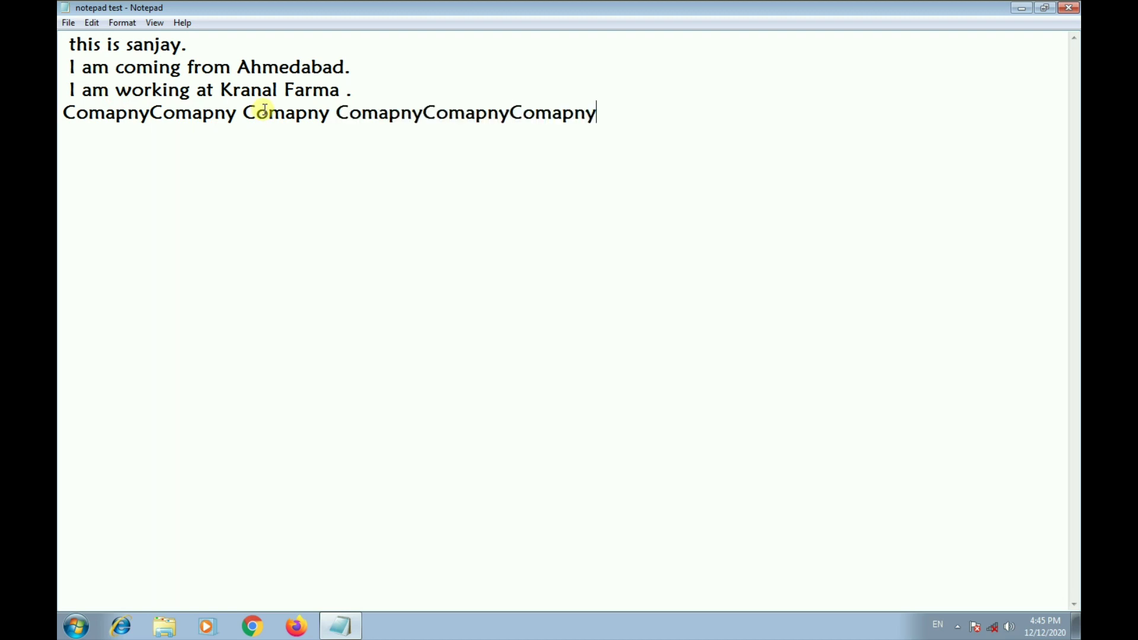
{"action": "key", "text": "ctrl+v"}
{"action": "key", "text": "ctrl+v"}
{"action": "key", "text": "ctrl+v"}
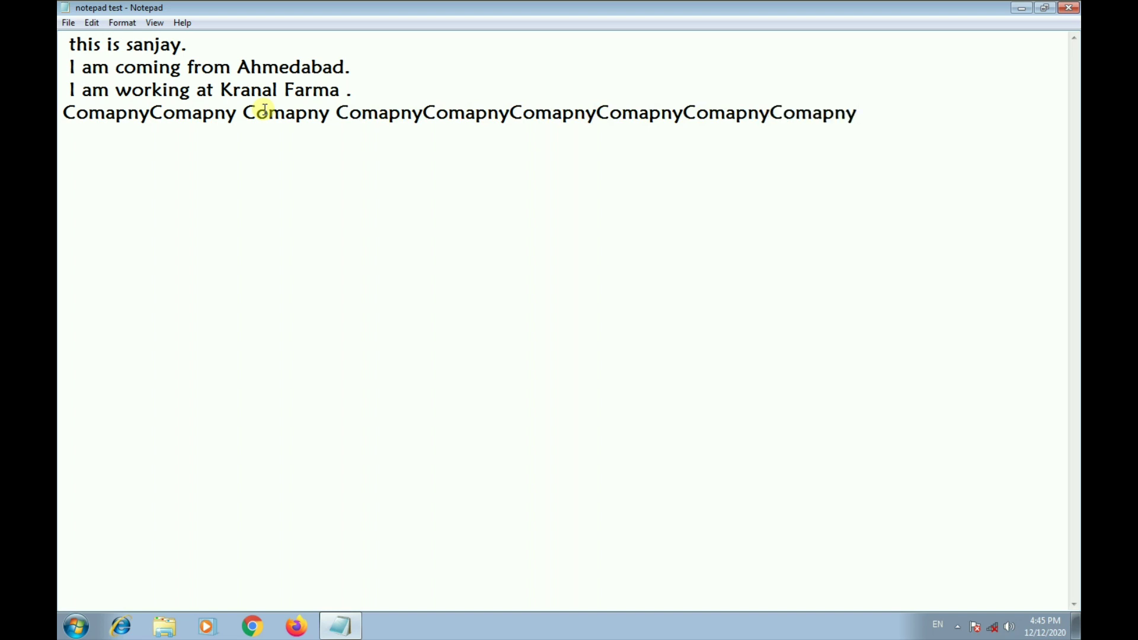
Remove the pasted words below the third sentence and insert "Company" before its period.
{"action": "key", "text": "ctrl+z"}
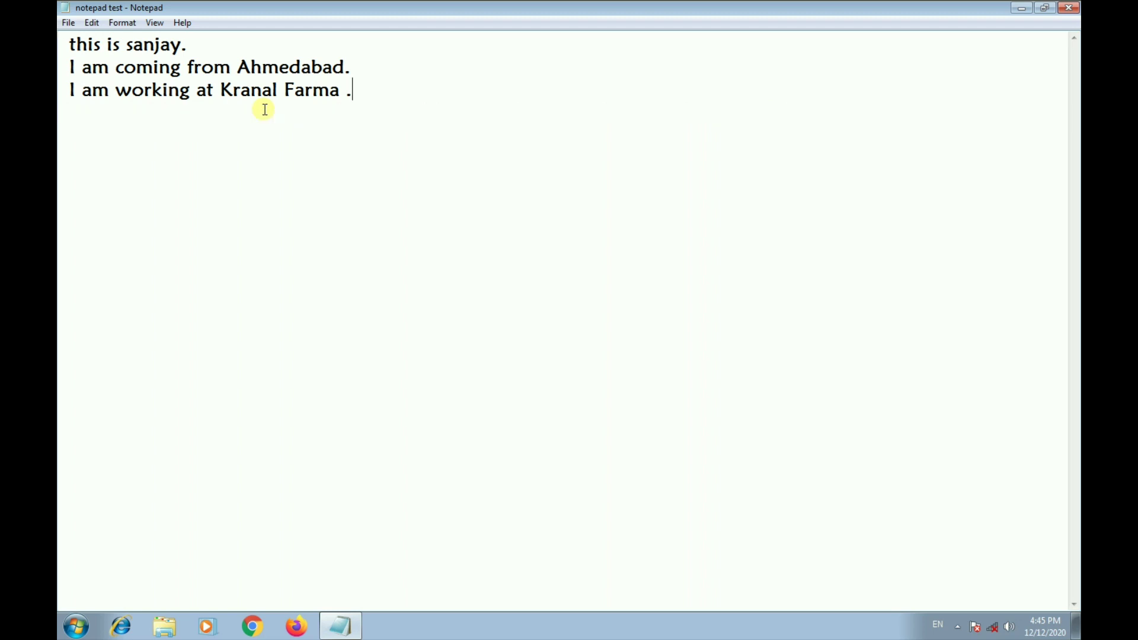
{"action": "key", "text": "BackSpace"}
{"action": "key", "text": "BackSpace"}
{"action": "type", "text": "Compa"}
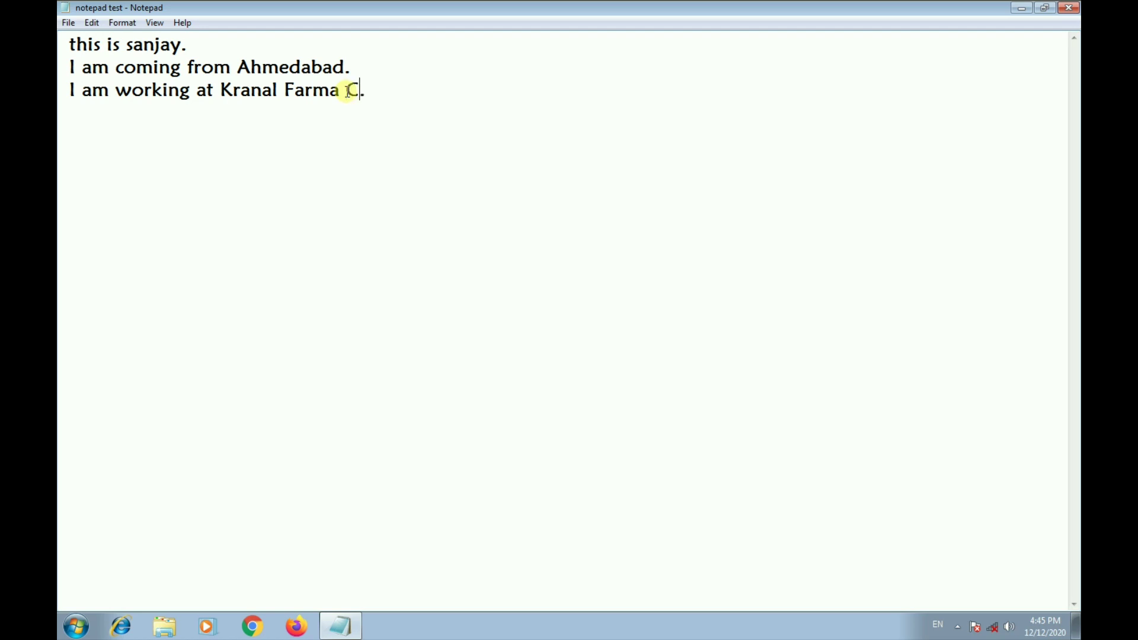
{"action": "type", "text": "ny"}
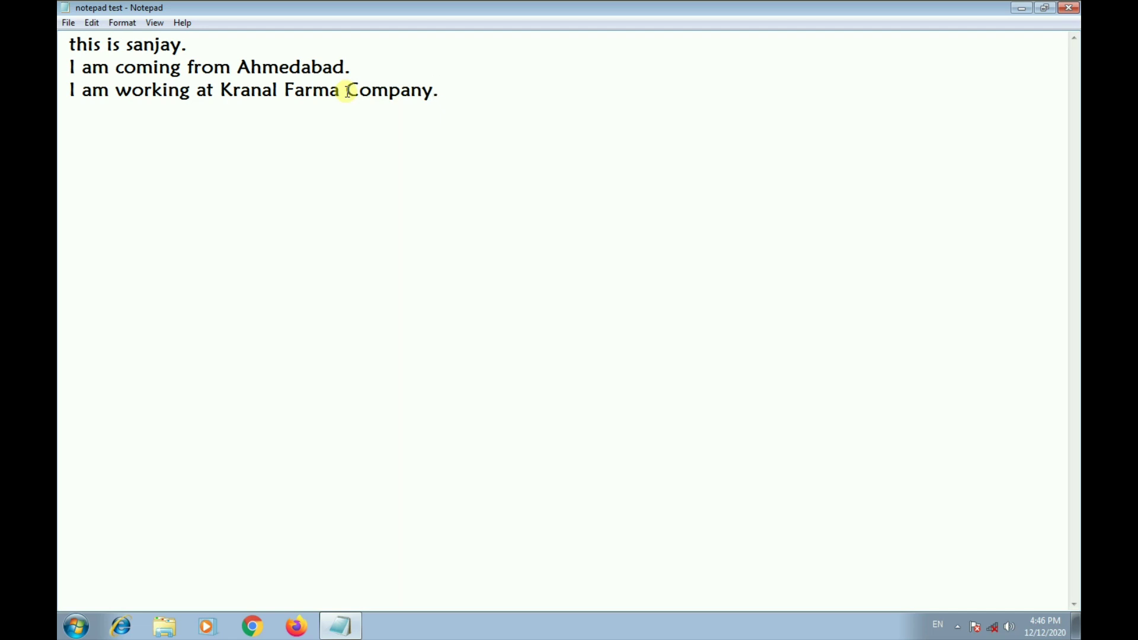
Start a new empty line below the third sentence.
{"action": "left_click", "coordinate": [437, 117]}
{"action": "key", "text": "Return"}
{"action": "left_click", "coordinate": [92, 22]}
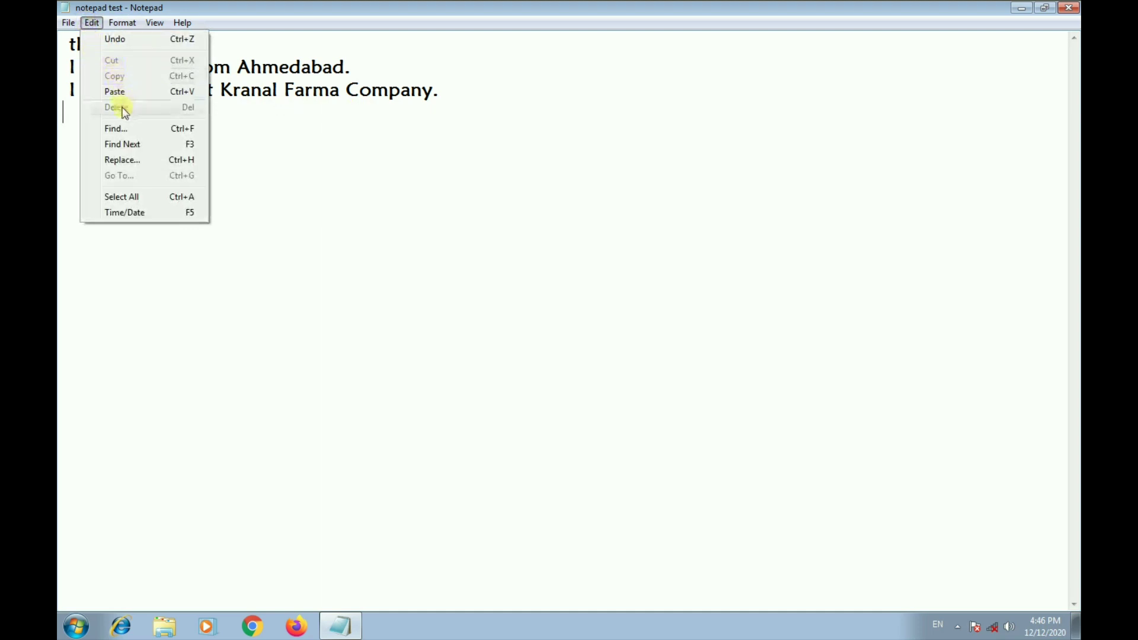
{"action": "left_click", "coordinate": [310, 112]}
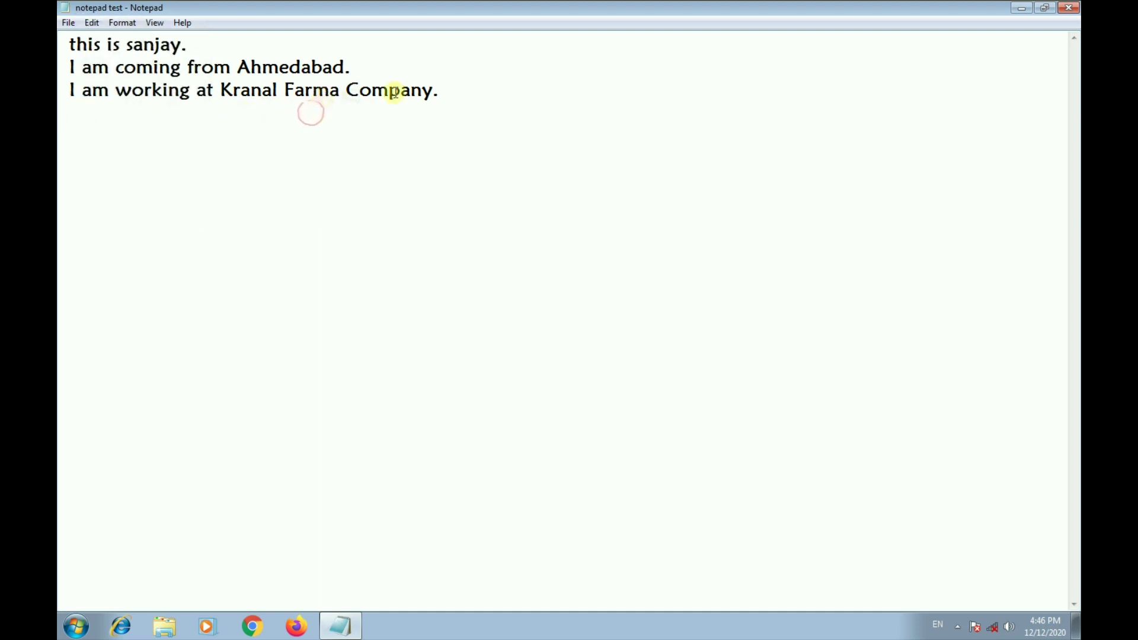
{"action": "left_click_drag", "start_coordinate": [346, 90], "coordinate": [434, 91]}
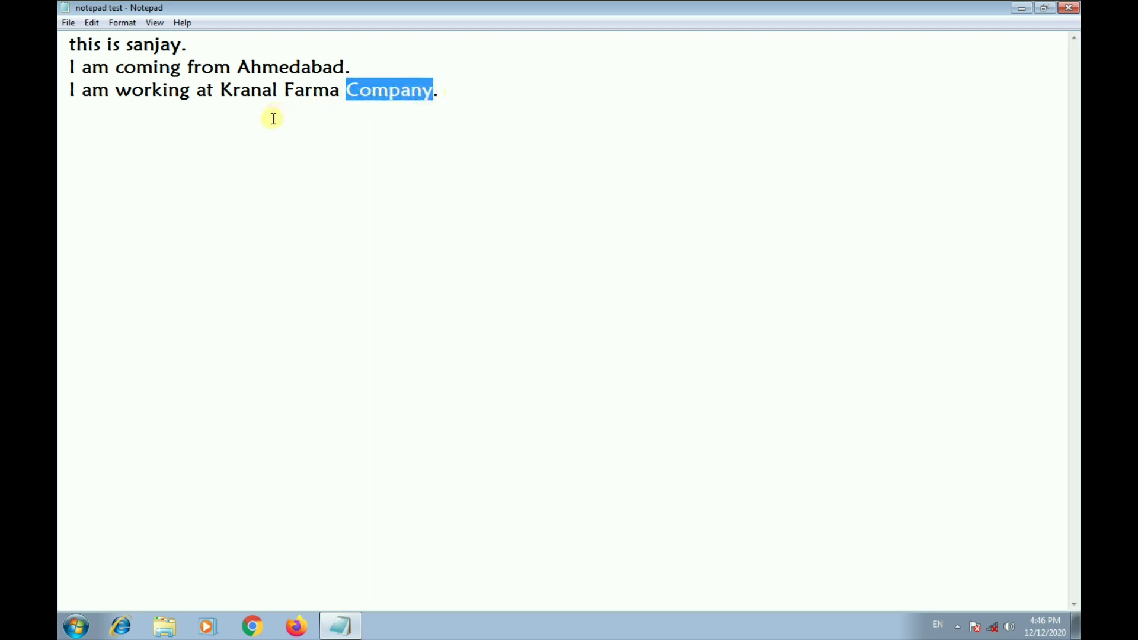
{"action": "left_click", "coordinate": [92, 22]}
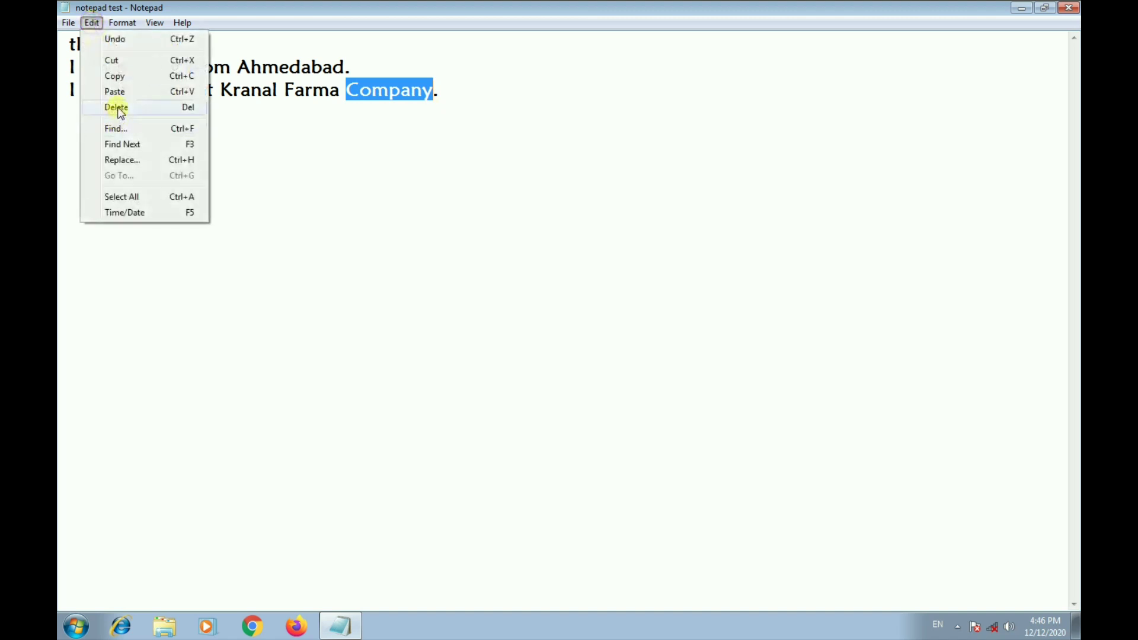
{"action": "left_click", "coordinate": [203, 129]}
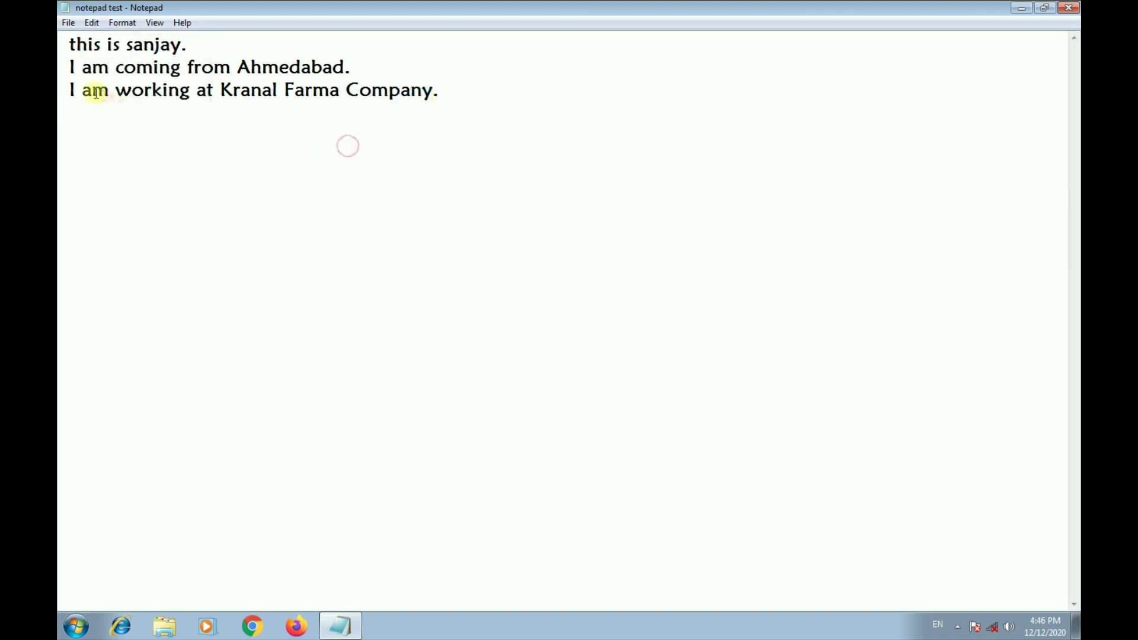
Delete "I am" from the start of the third sentence twice, undoing the deletion each time.
{"action": "left_click_drag", "start_coordinate": [70, 90], "coordinate": [111, 93]}
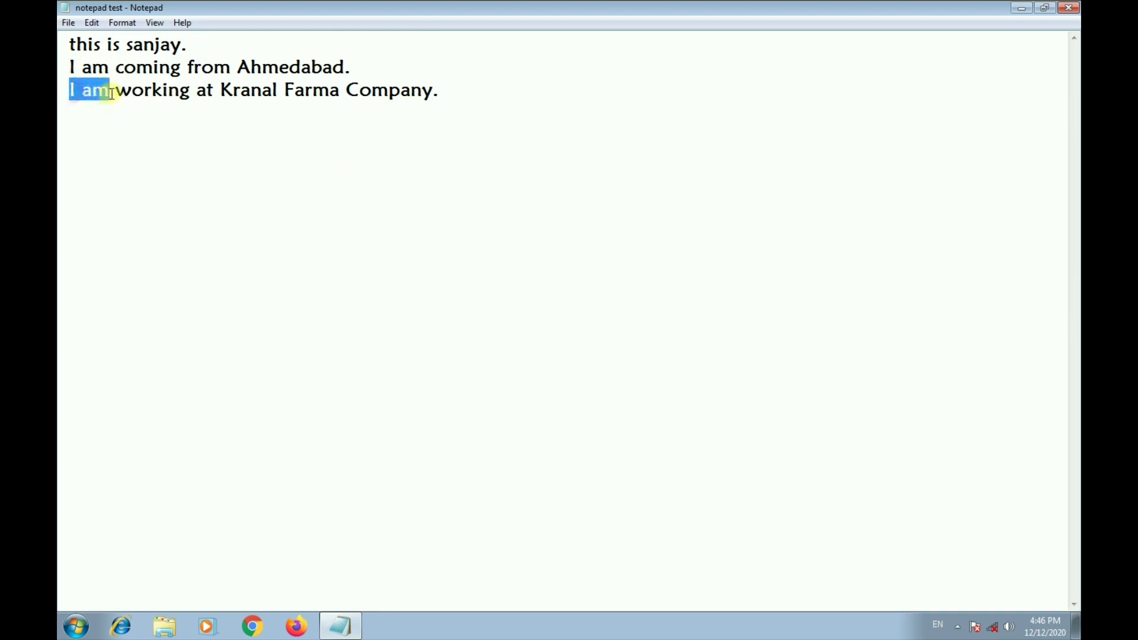
{"action": "left_click", "coordinate": [95, 22]}
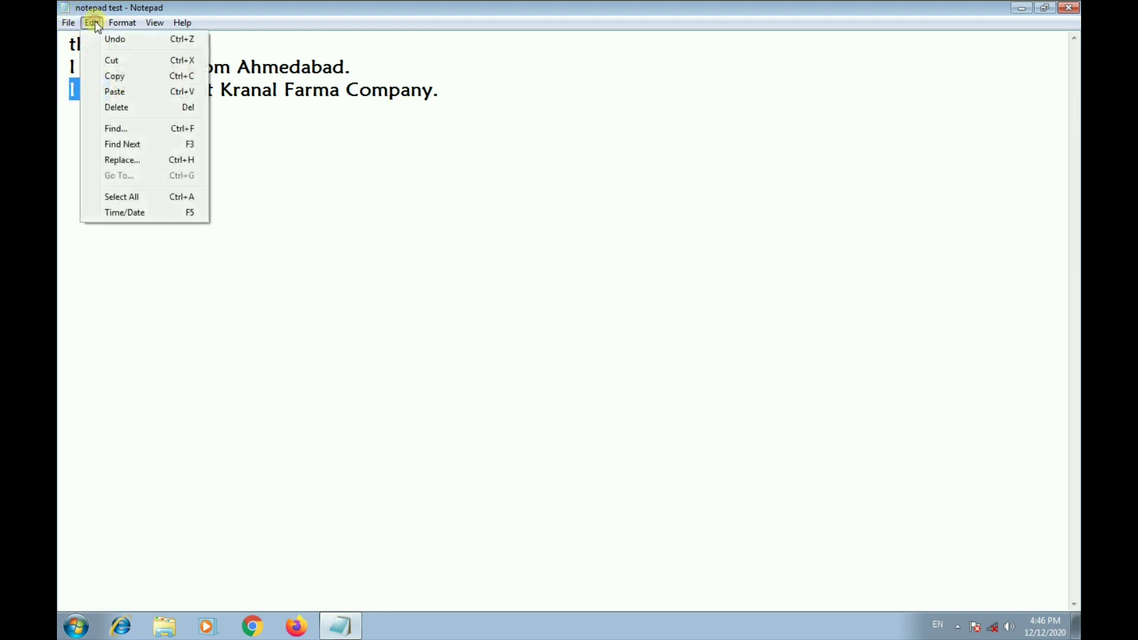
{"action": "left_click", "coordinate": [117, 109]}
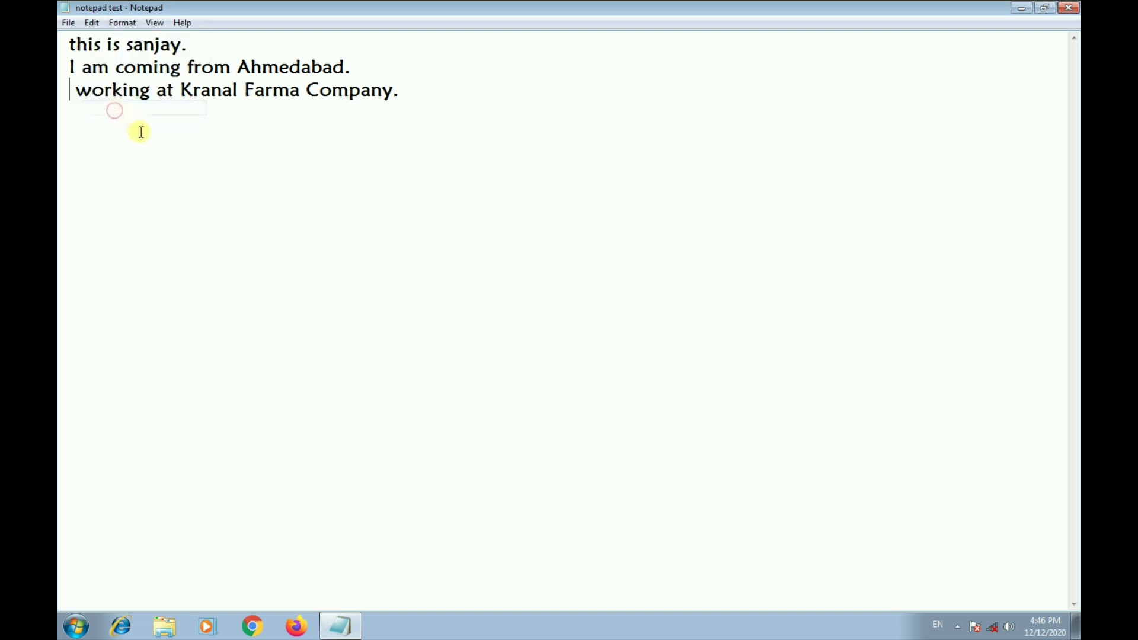
{"action": "key", "text": "ctrl+z"}
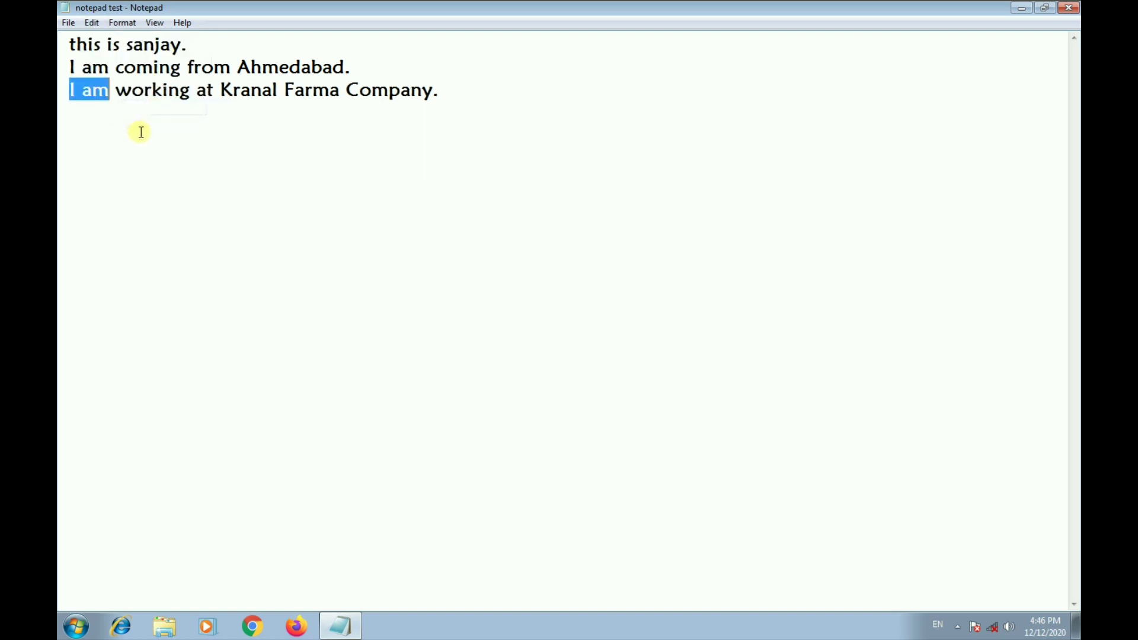
{"action": "left_click", "coordinate": [141, 132]}
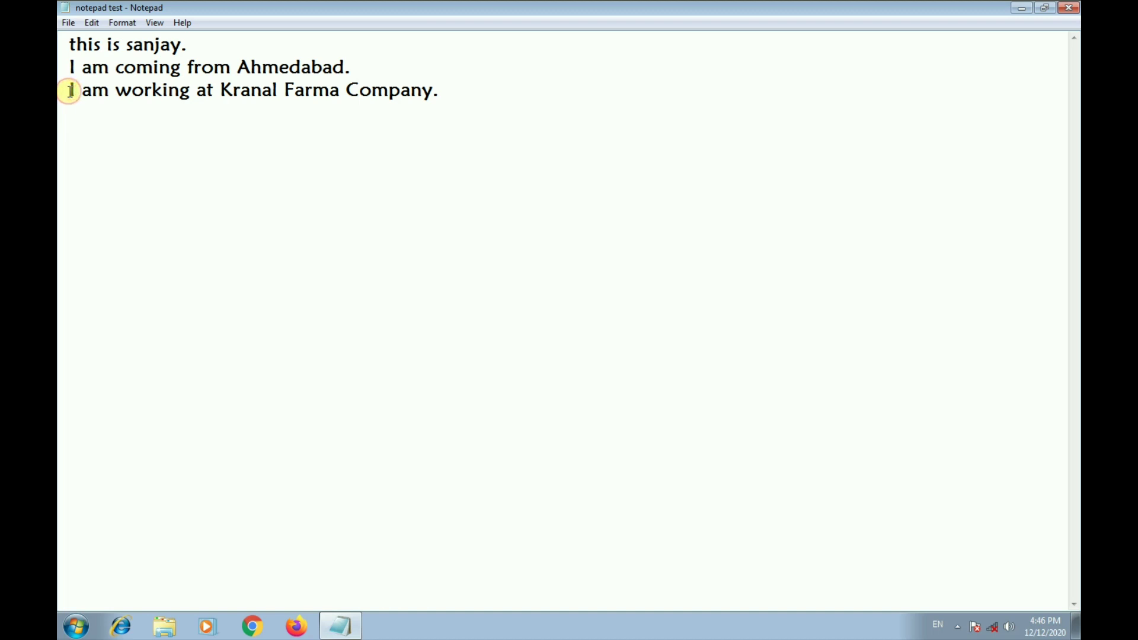
{"action": "left_click_drag", "start_coordinate": [68, 90], "coordinate": [109, 90]}
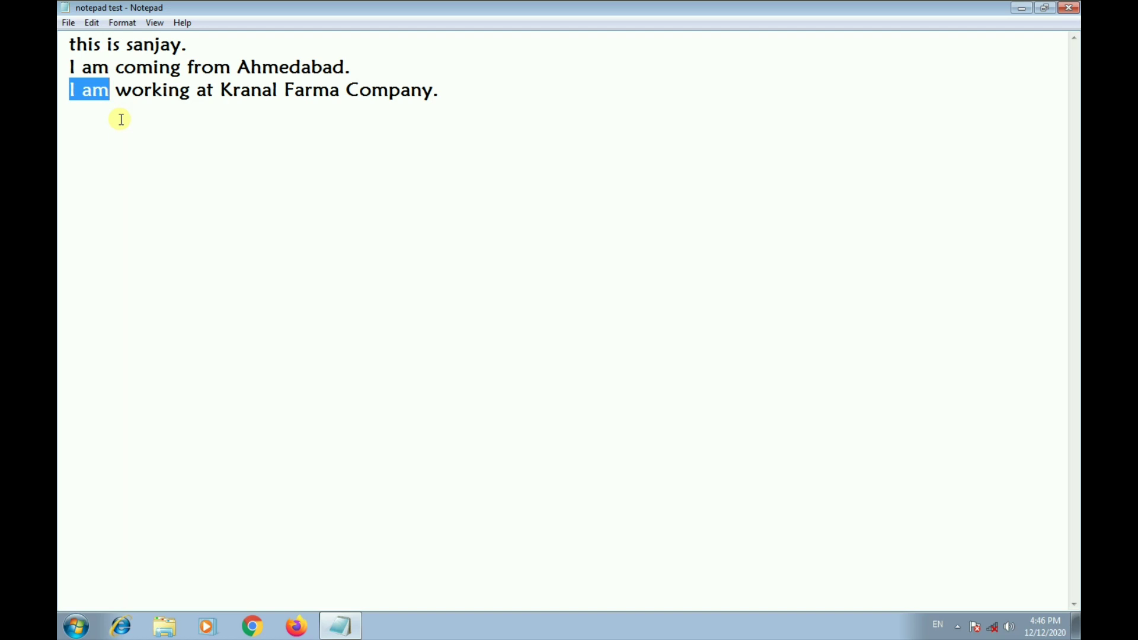
{"action": "key", "text": "Delete"}
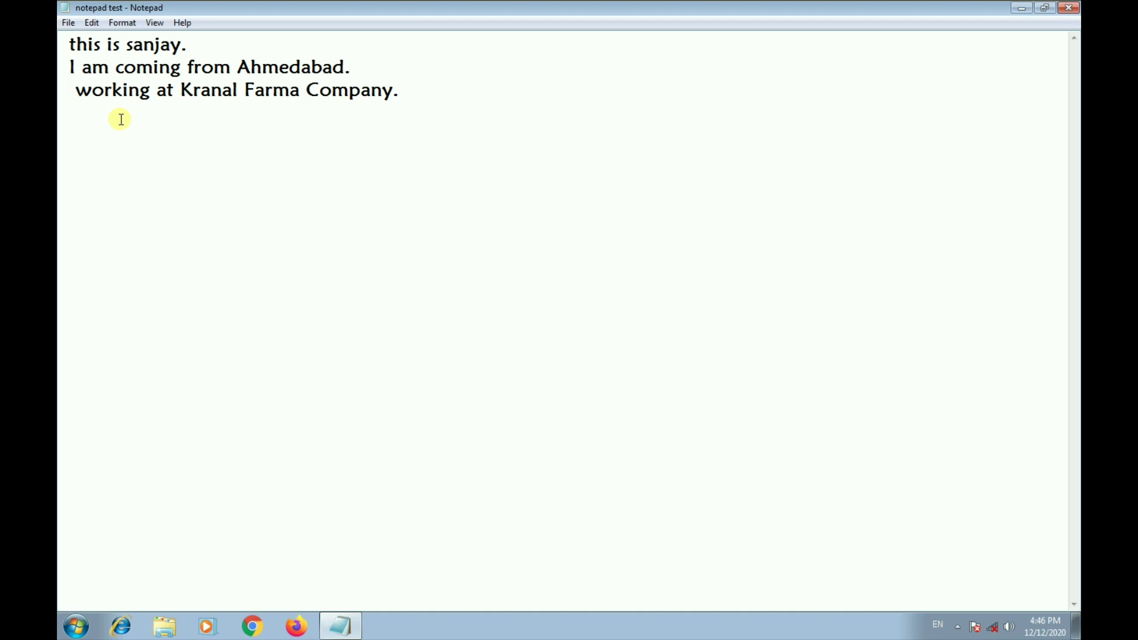
{"action": "key", "text": "ctrl+z"}
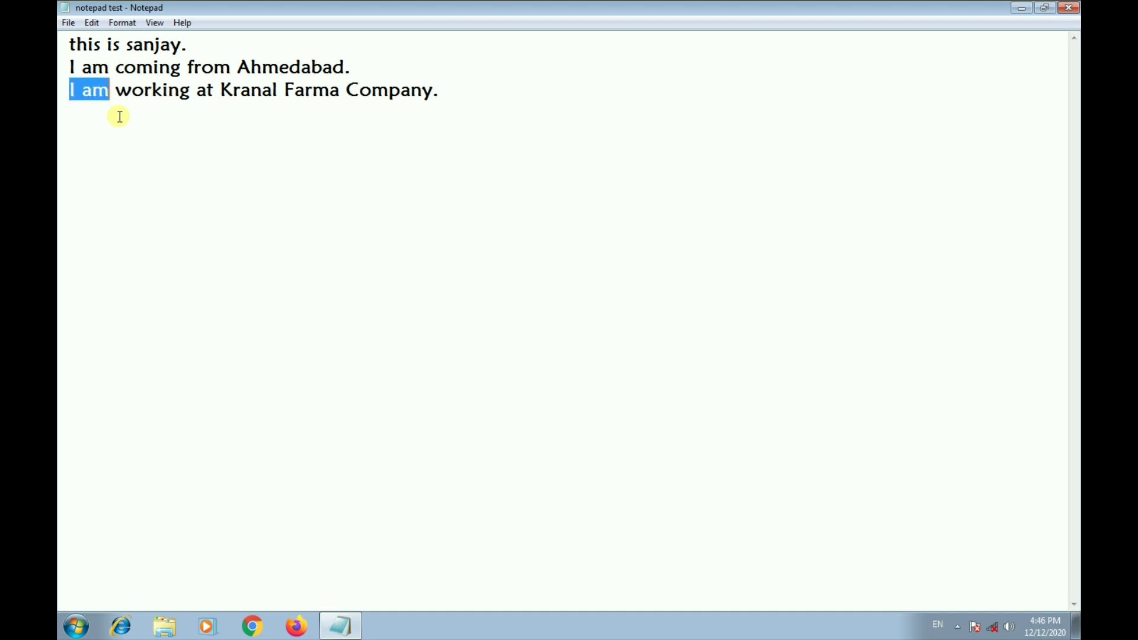
{"action": "left_click", "coordinate": [120, 117]}
{"action": "left_click", "coordinate": [92, 22]}
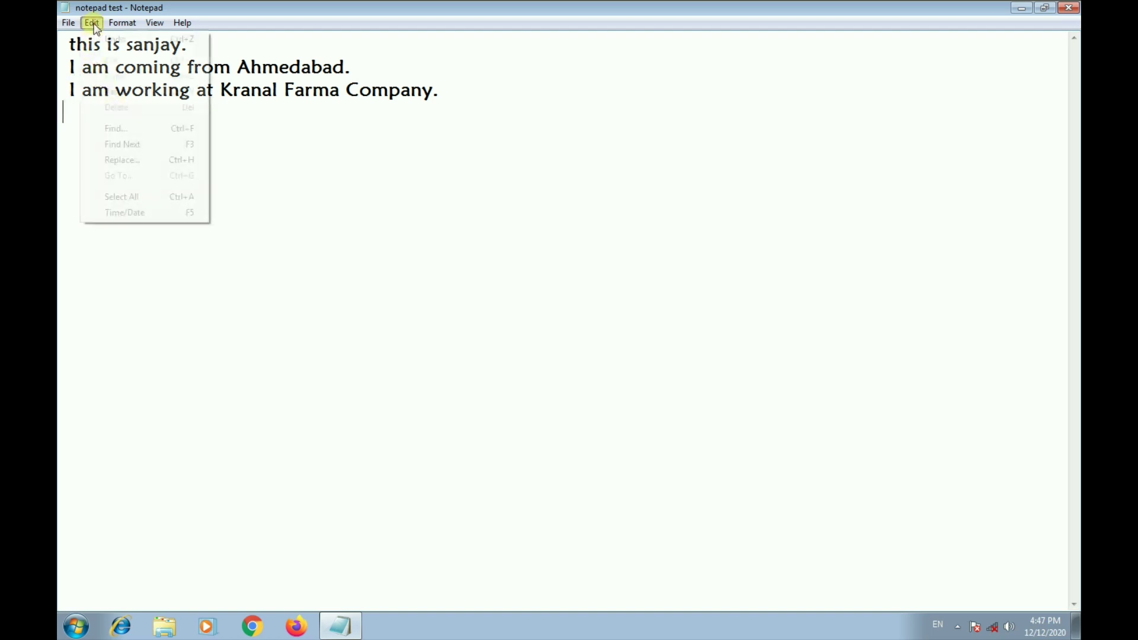
{"action": "left_click", "coordinate": [264, 217]}
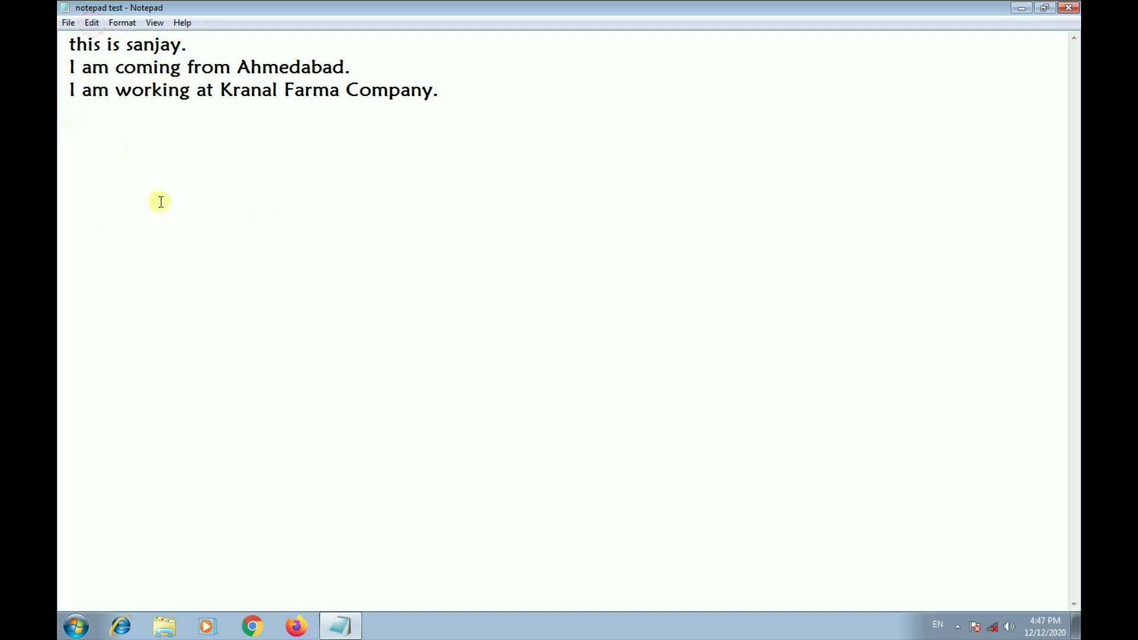
{"action": "left_click", "coordinate": [91, 23]}
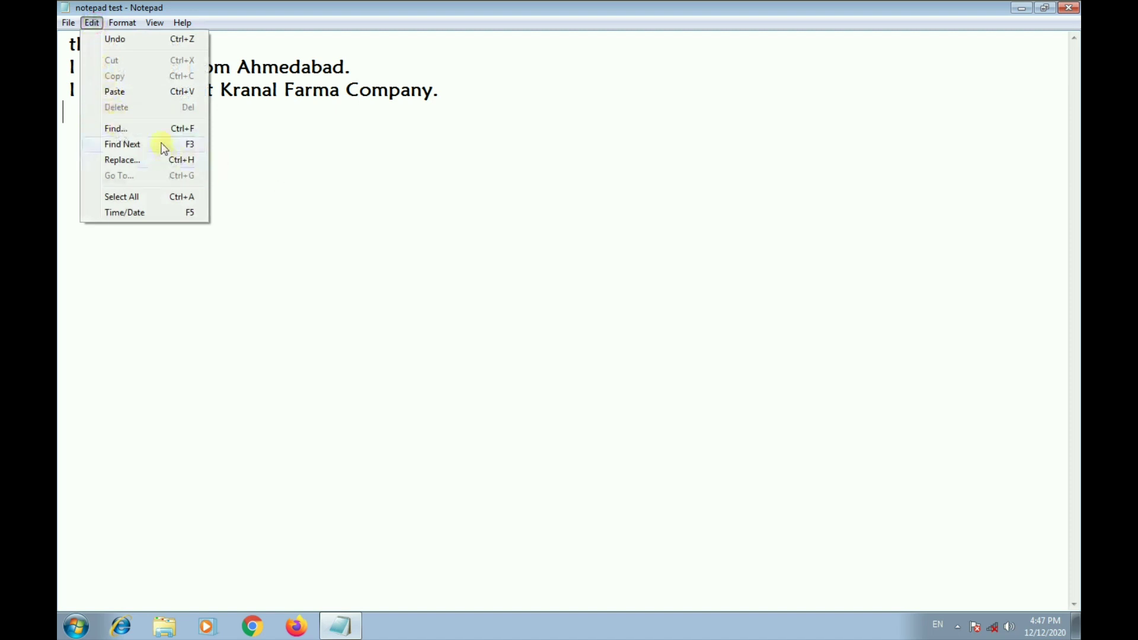
{"action": "left_click", "coordinate": [445, 156]}
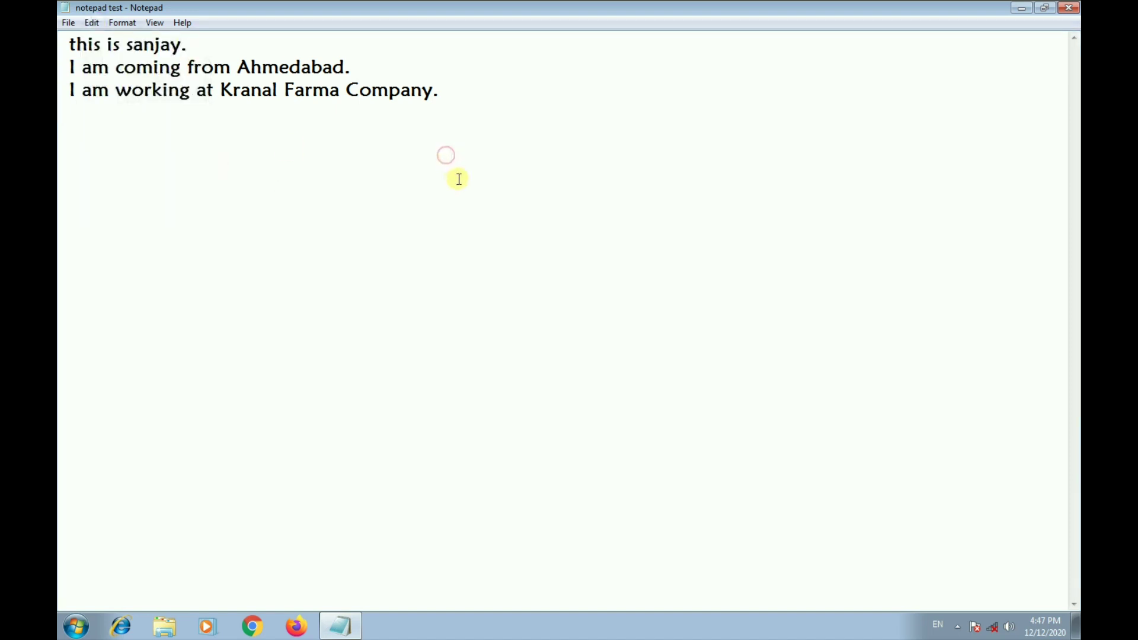
Search for "I" downward from the empty last line.
{"action": "key", "text": "ctrl+f"}
{"action": "left_click_drag", "start_coordinate": [242, 127], "coordinate": [504, 158]}
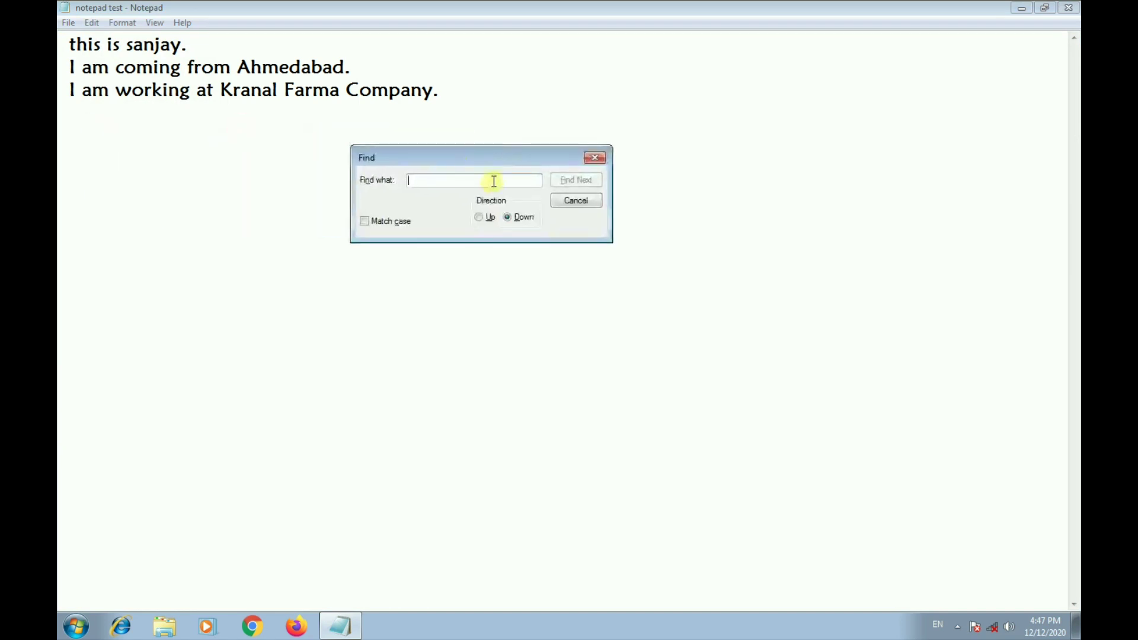
{"action": "left_click", "coordinate": [494, 181]}
{"action": "type", "text": "I"}
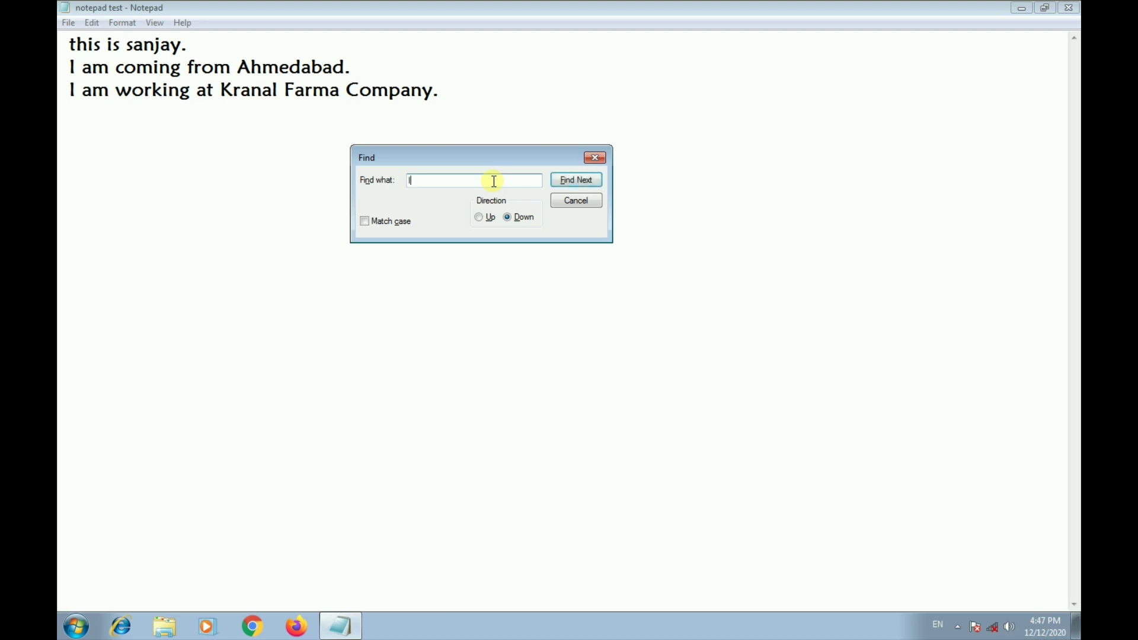
{"action": "left_click", "coordinate": [590, 183]}
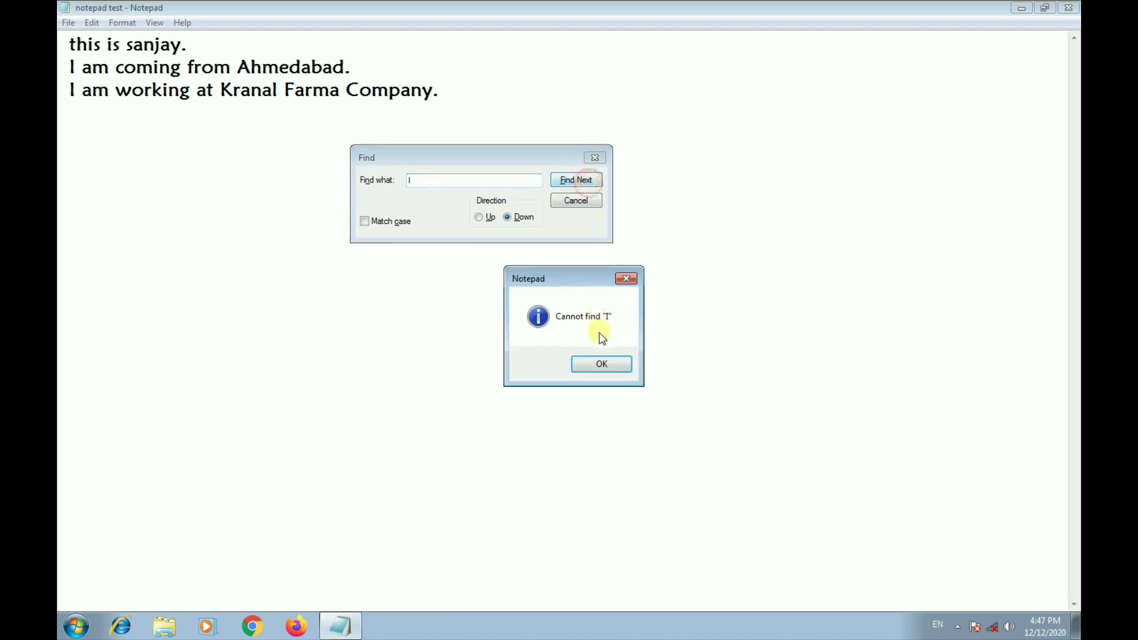
{"action": "left_click", "coordinate": [602, 363]}
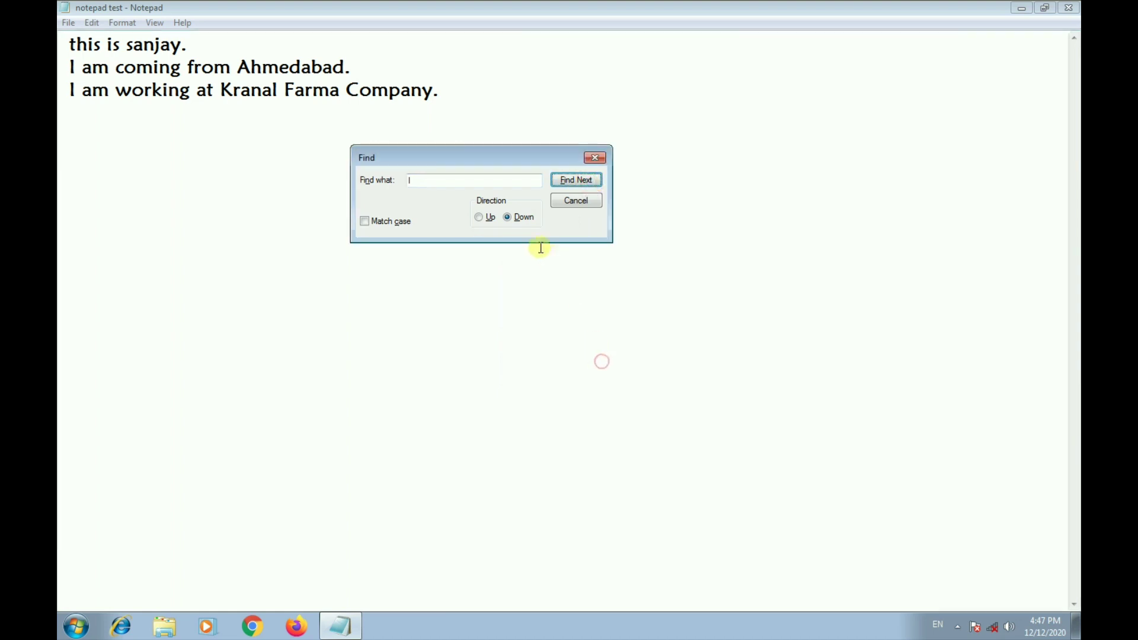
Switch the search direction to Up and step through every occurrence of "I" to the start of the text.
{"action": "left_click", "coordinate": [481, 218]}
{"action": "left_click", "coordinate": [563, 180]}
{"action": "left_click", "coordinate": [562, 180]}
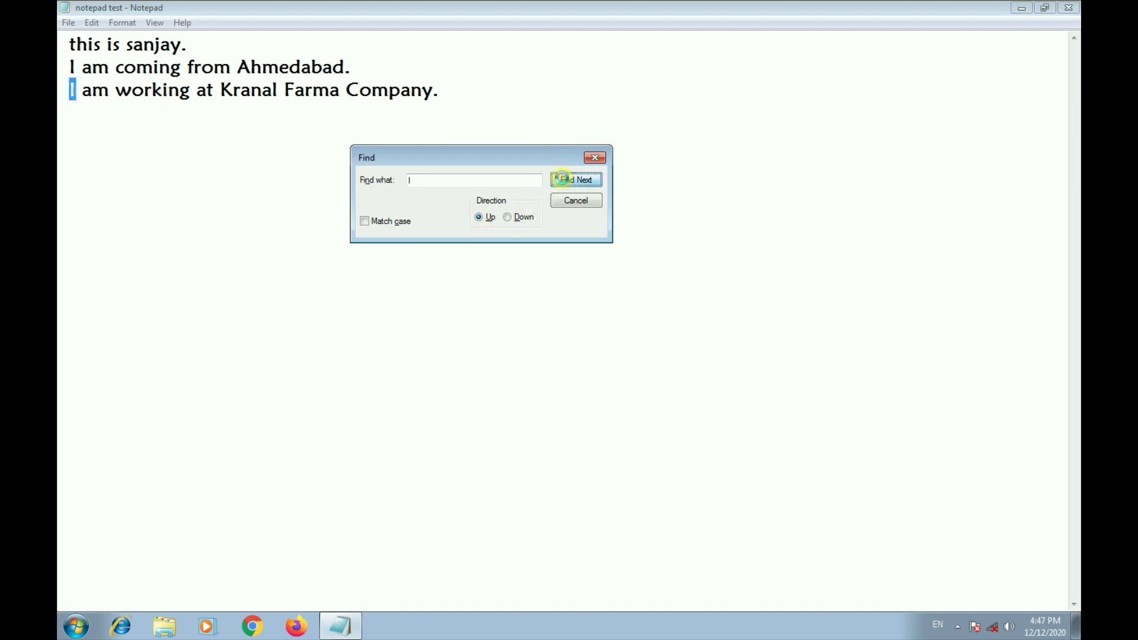
{"action": "left_click", "coordinate": [562, 180]}
{"action": "left_click", "coordinate": [563, 180]}
{"action": "left_click", "coordinate": [562, 180]}
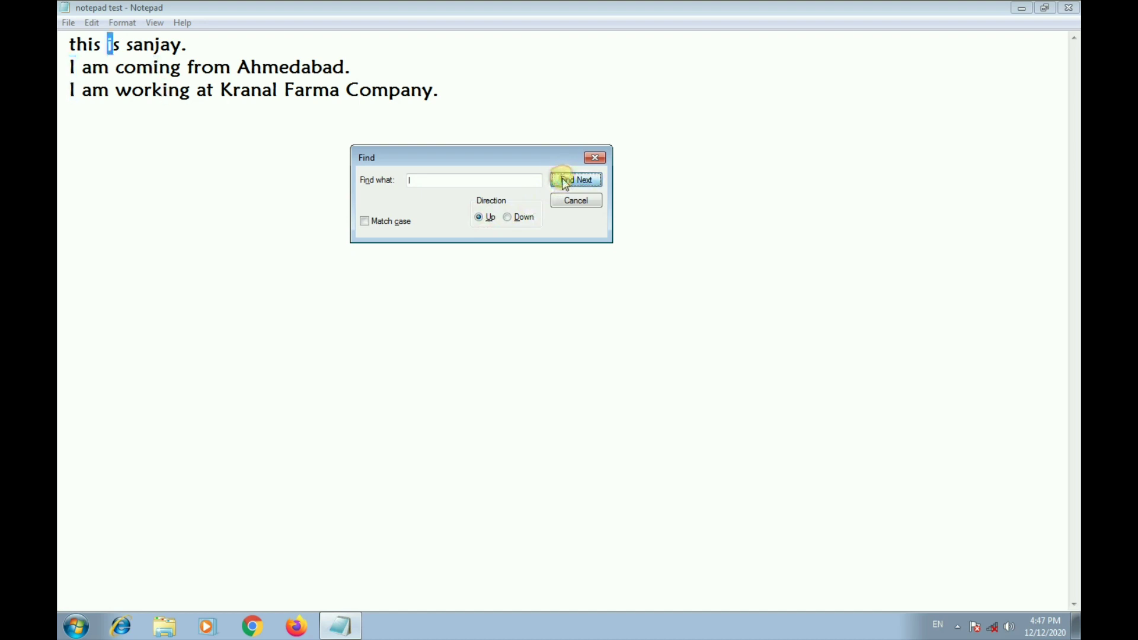
{"action": "left_click", "coordinate": [562, 179]}
{"action": "left_click", "coordinate": [562, 180]}
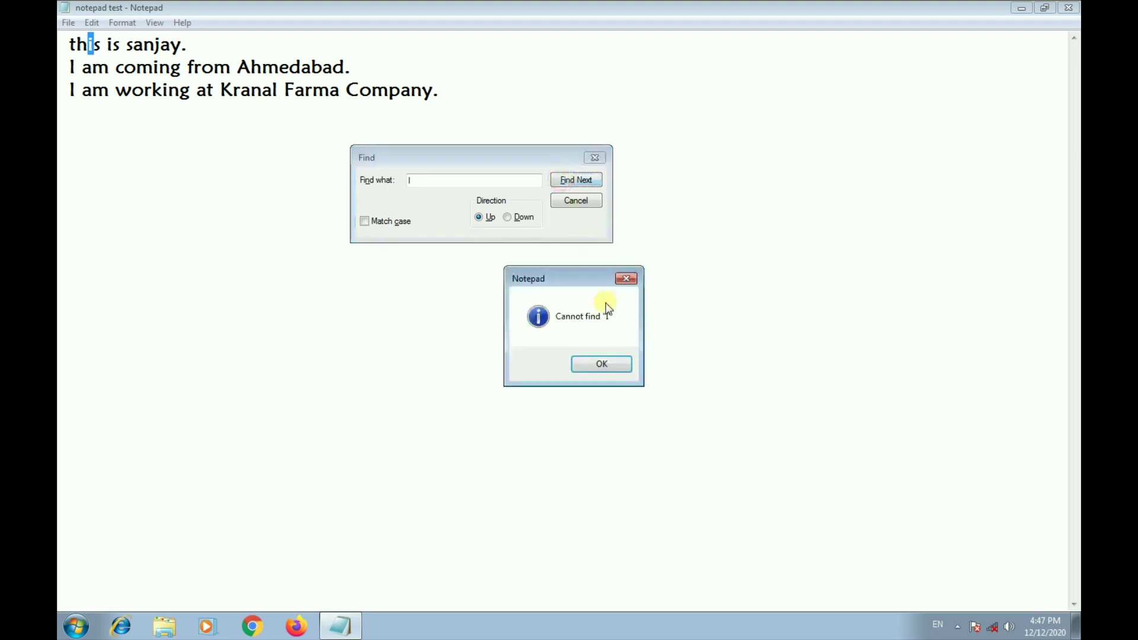
{"action": "left_click", "coordinate": [604, 362]}
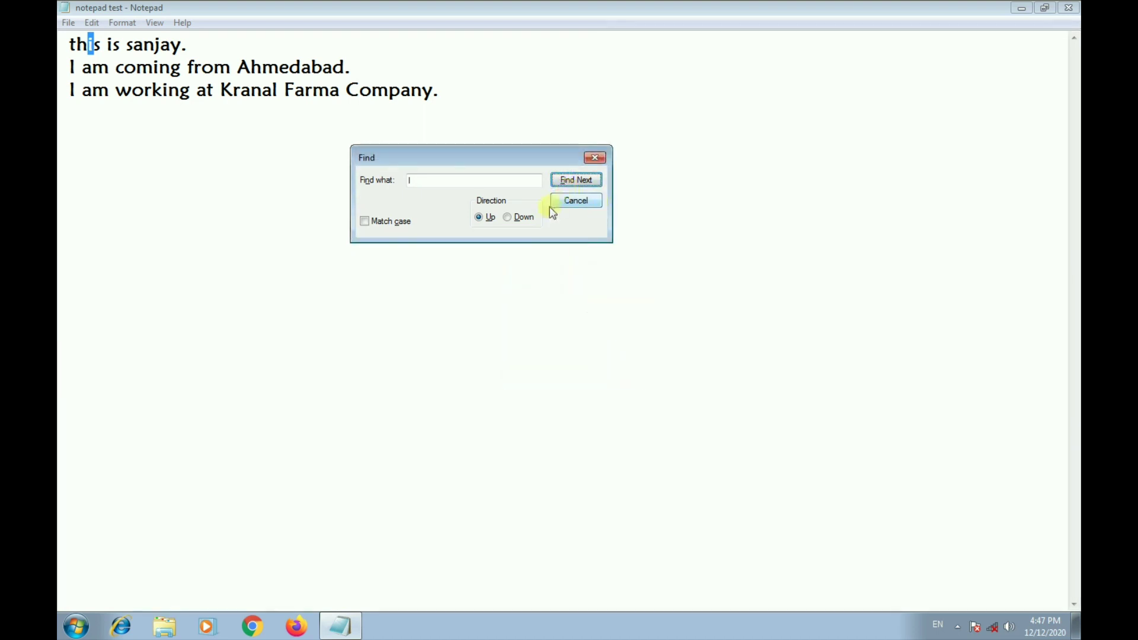
Switch the search direction to Down, step through the occurrences of "I" to the last one, and end the search.
{"action": "left_click", "coordinate": [565, 180]}
{"action": "left_click", "coordinate": [564, 180]}
{"action": "left_click", "coordinate": [565, 180]}
{"action": "left_click", "coordinate": [565, 181]}
{"action": "left_click", "coordinate": [565, 180]}
{"action": "left_click", "coordinate": [565, 180]}
{"action": "left_click", "coordinate": [579, 363]}
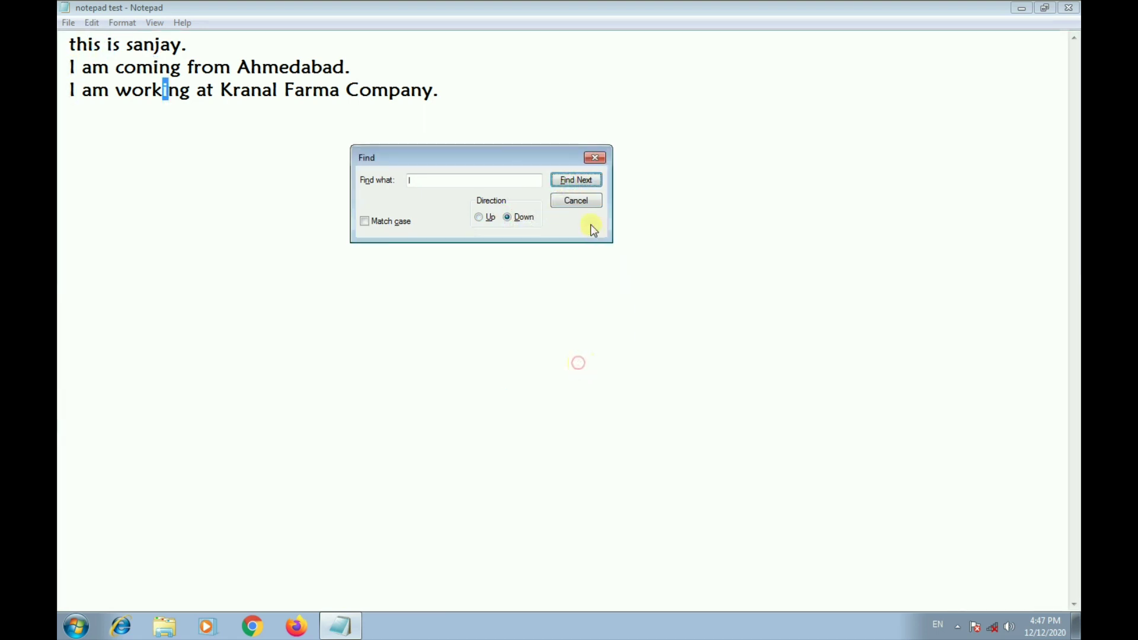
{"action": "left_click", "coordinate": [567, 203]}
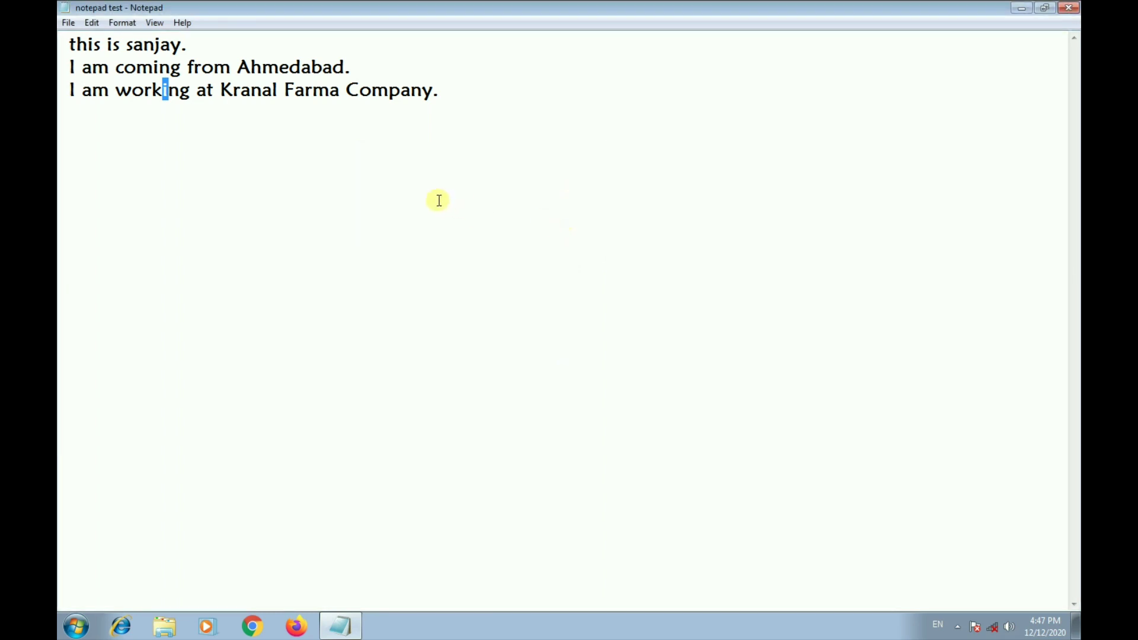
Repeat the last search with Find Next from the "i" in "working".
{"action": "left_click", "coordinate": [92, 24]}
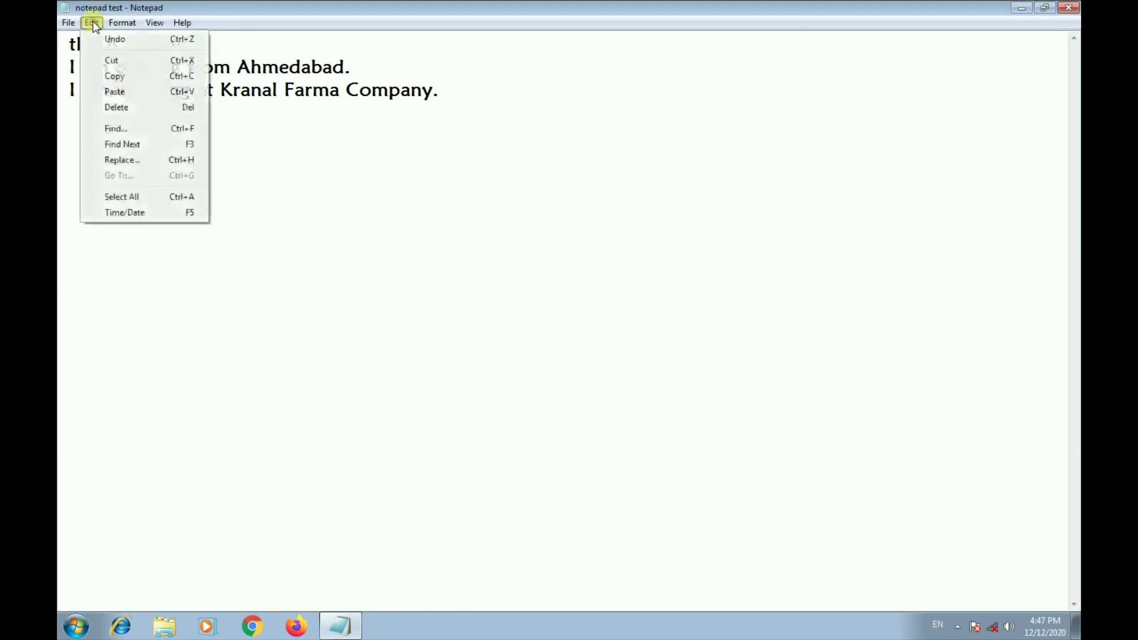
{"action": "left_click", "coordinate": [118, 145]}
{"action": "left_click", "coordinate": [626, 279]}
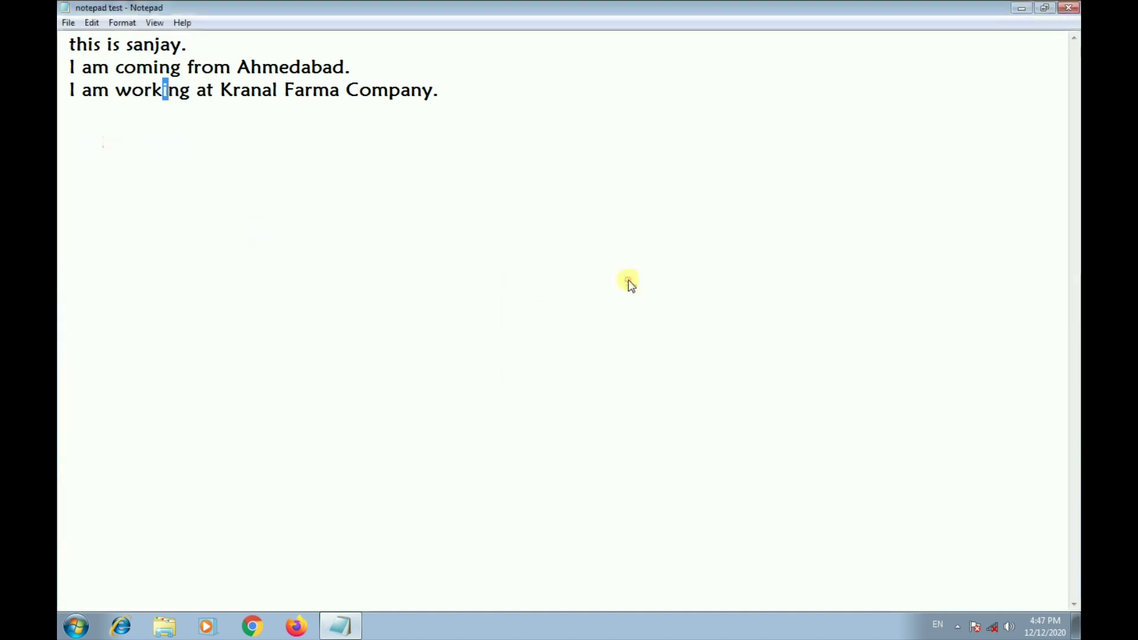
Replace the selected "i" in "working" with "am", and replace all remaining occurrences of "I" with "am" without matching case.
{"action": "key", "text": "ctrl+f"}
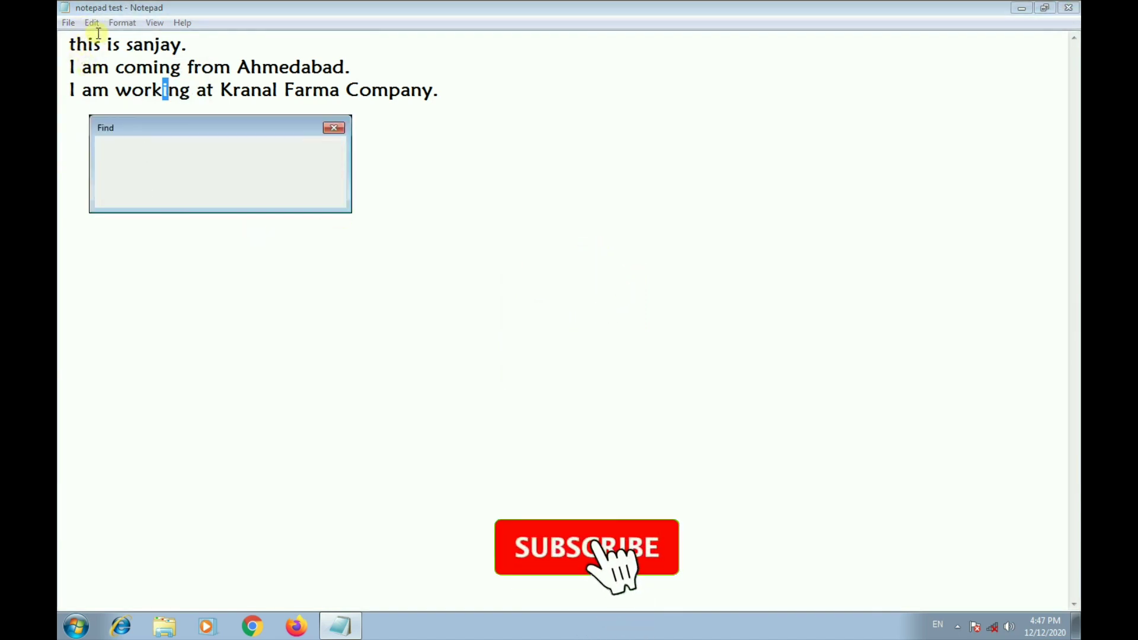
{"action": "left_click", "coordinate": [334, 129]}
{"action": "left_click", "coordinate": [91, 23]}
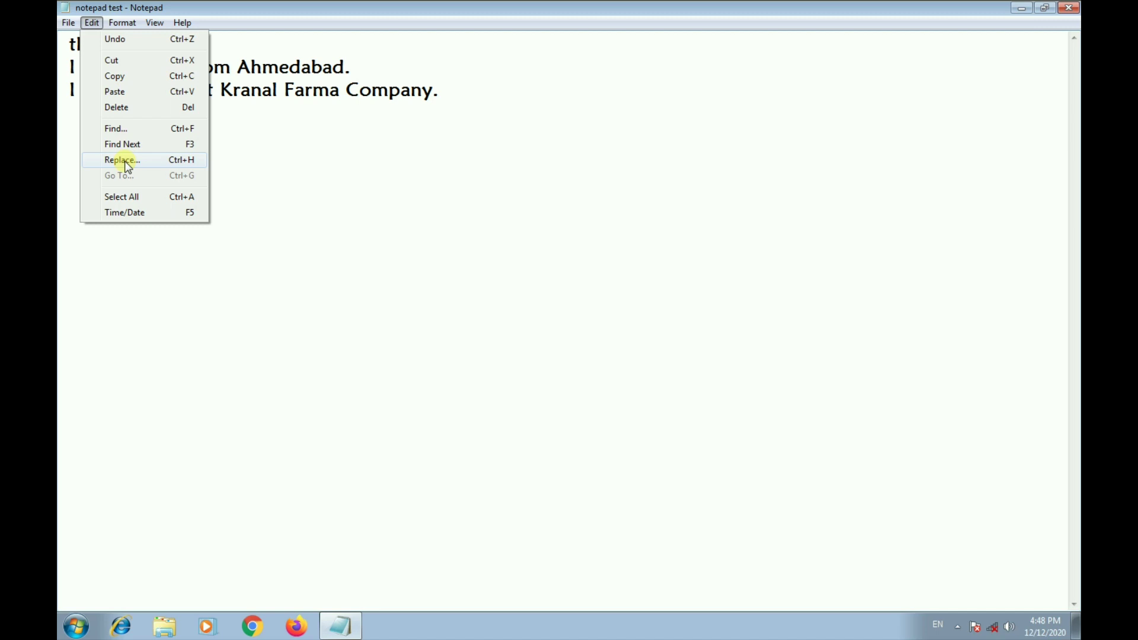
{"action": "left_click", "coordinate": [148, 161]}
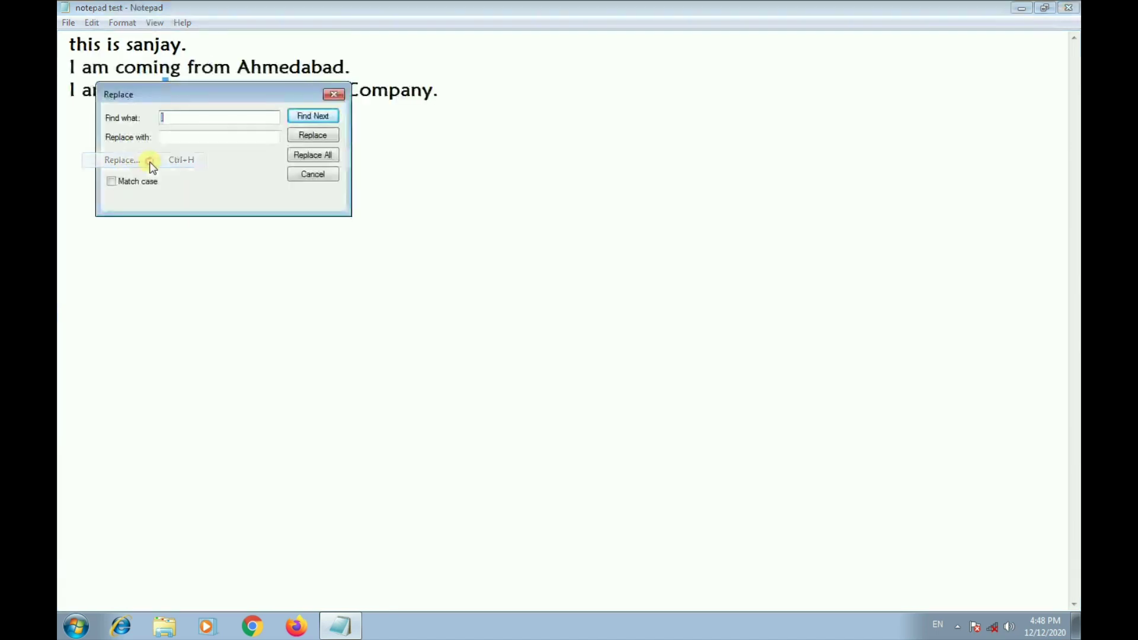
{"action": "left_click_drag", "start_coordinate": [393, 191], "coordinate": [455, 193]}
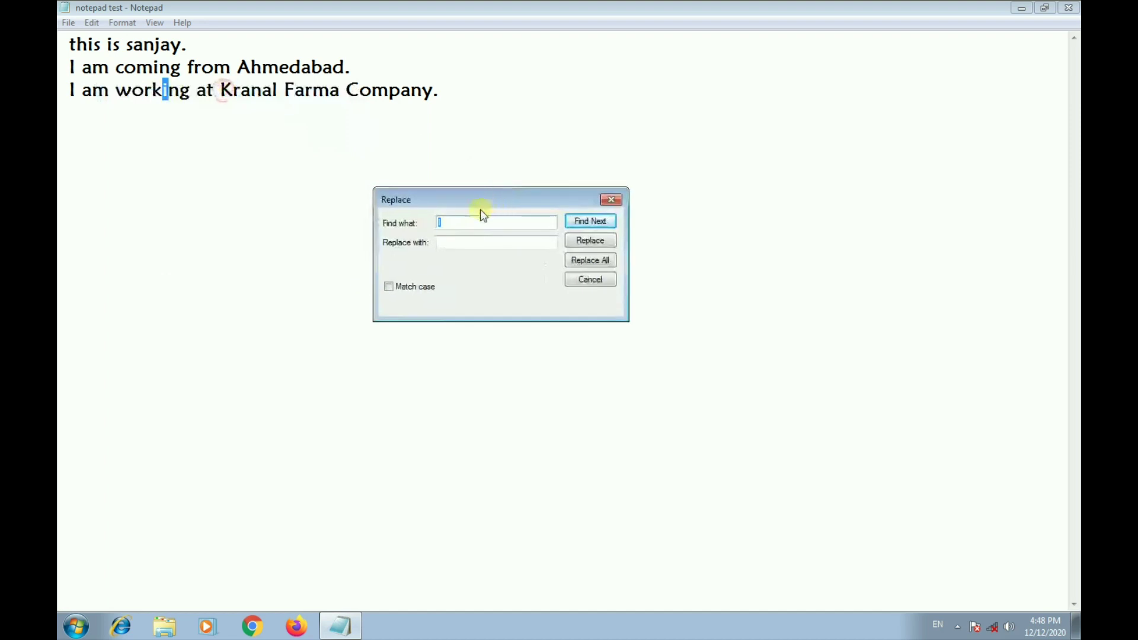
{"action": "left_click", "coordinate": [451, 242]}
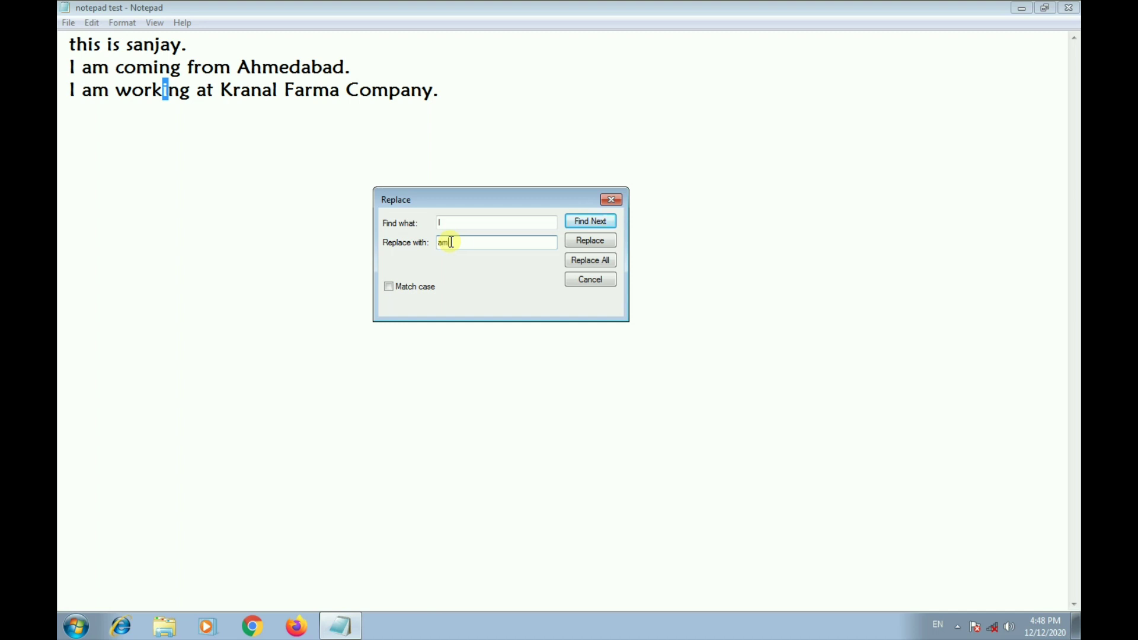
{"action": "left_click", "coordinate": [584, 243]}
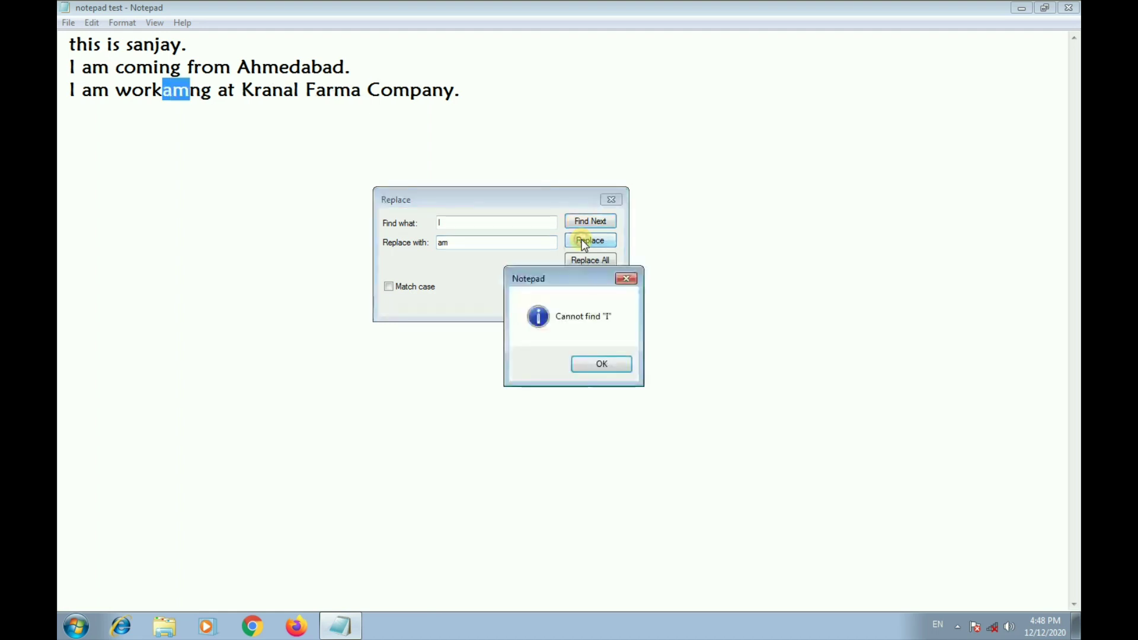
{"action": "left_click", "coordinate": [587, 365]}
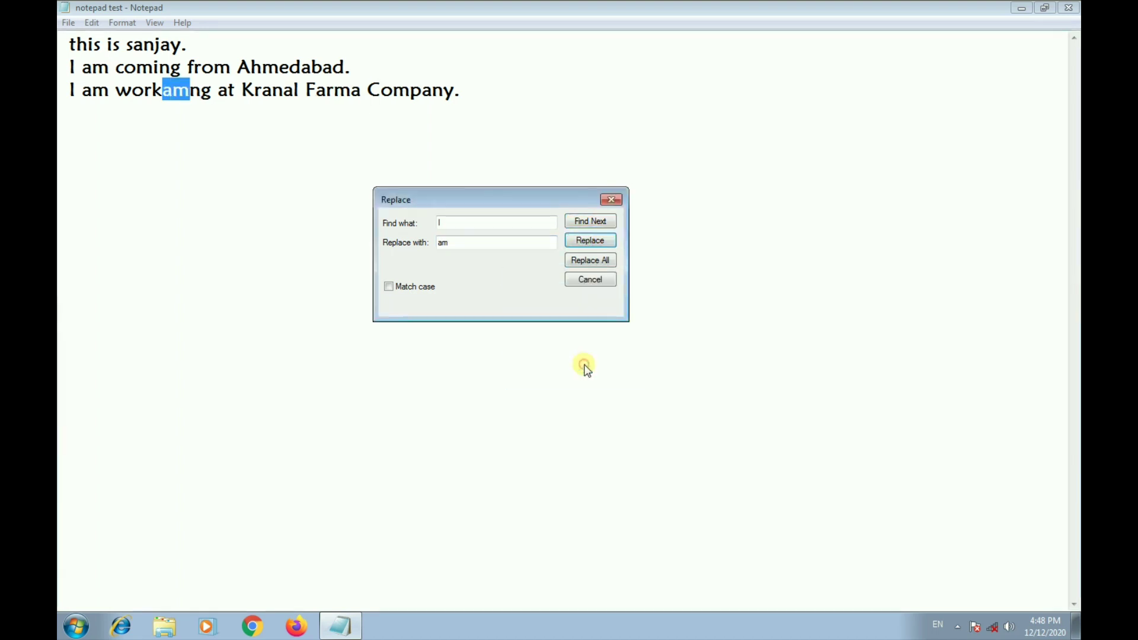
{"action": "left_click", "coordinate": [577, 261]}
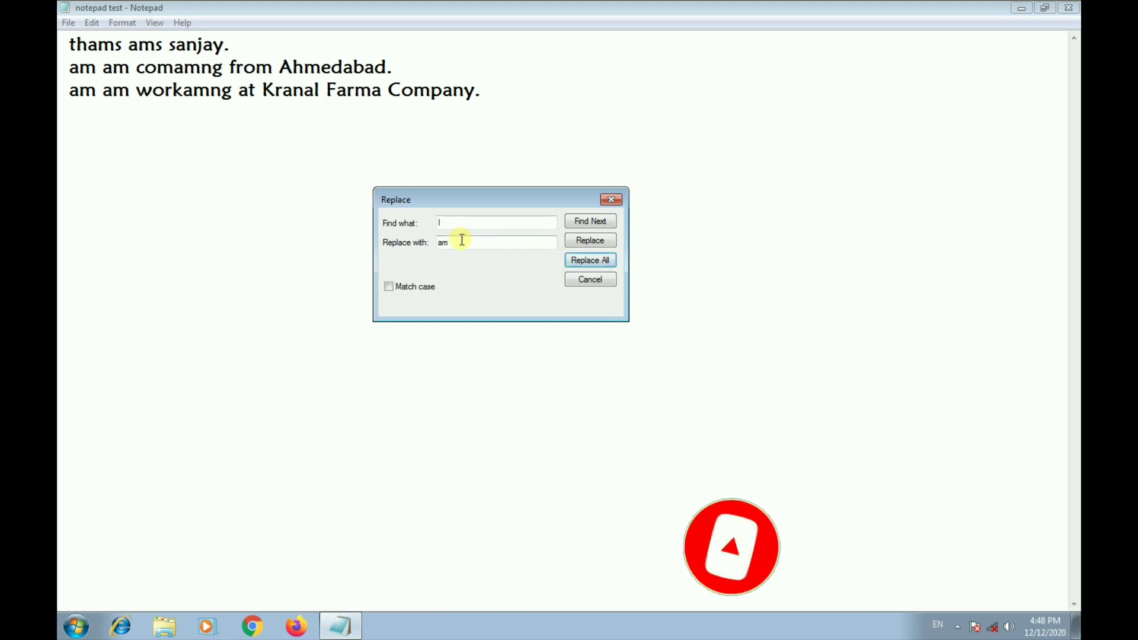
Replace every "am" in the text with "I" and close the Replace dialog.
{"action": "left_click_drag", "start_coordinate": [457, 244], "coordinate": [424, 221]}
{"action": "key", "text": "BackSpace"}
{"action": "key", "text": "BackSpace"}
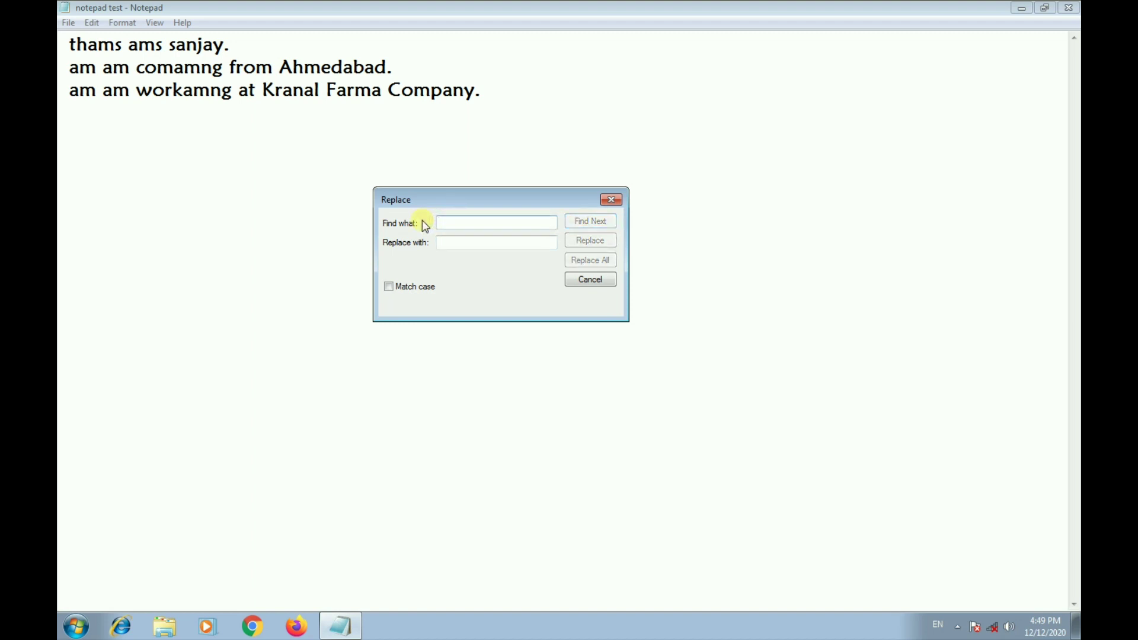
{"action": "type", "text": "am"}
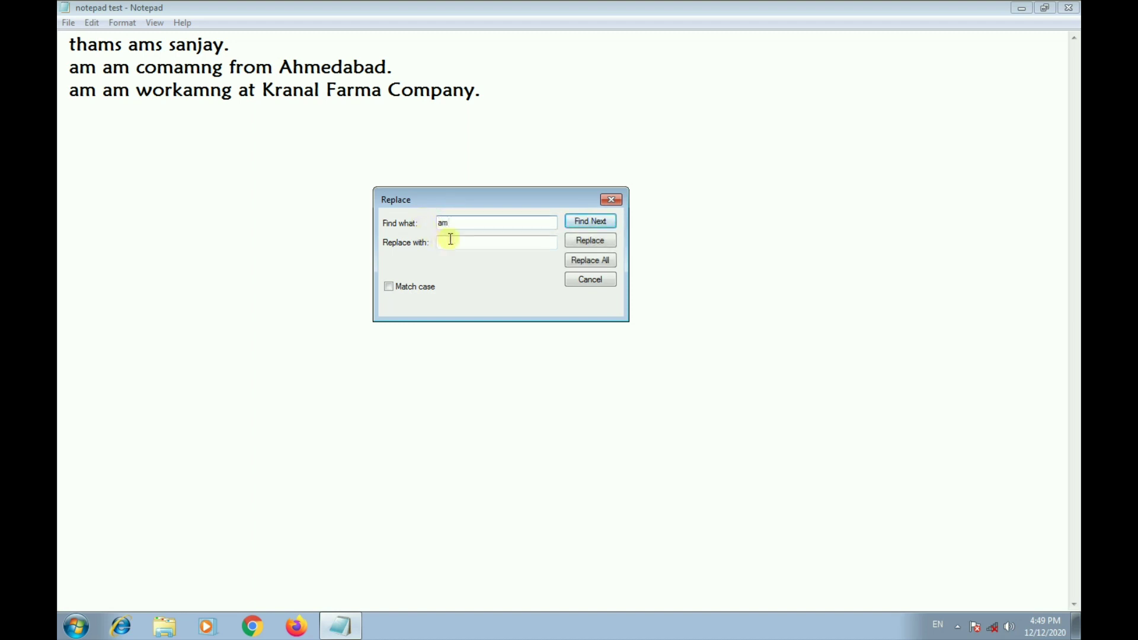
{"action": "left_click", "coordinate": [450, 243]}
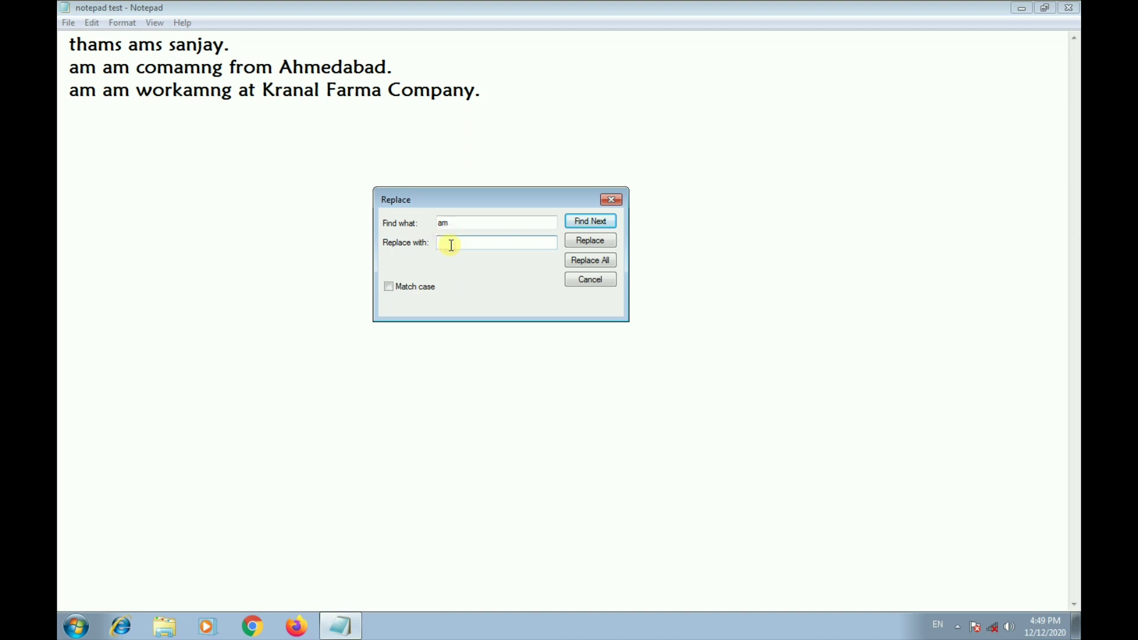
{"action": "left_click", "coordinate": [581, 260]}
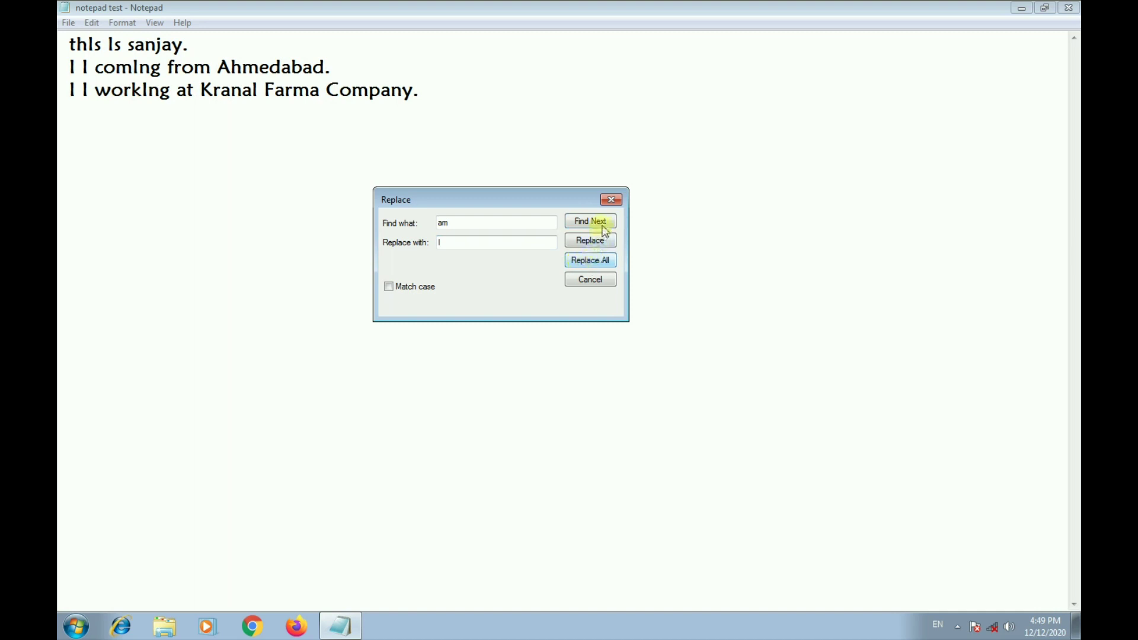
{"action": "left_click", "coordinate": [611, 200]}
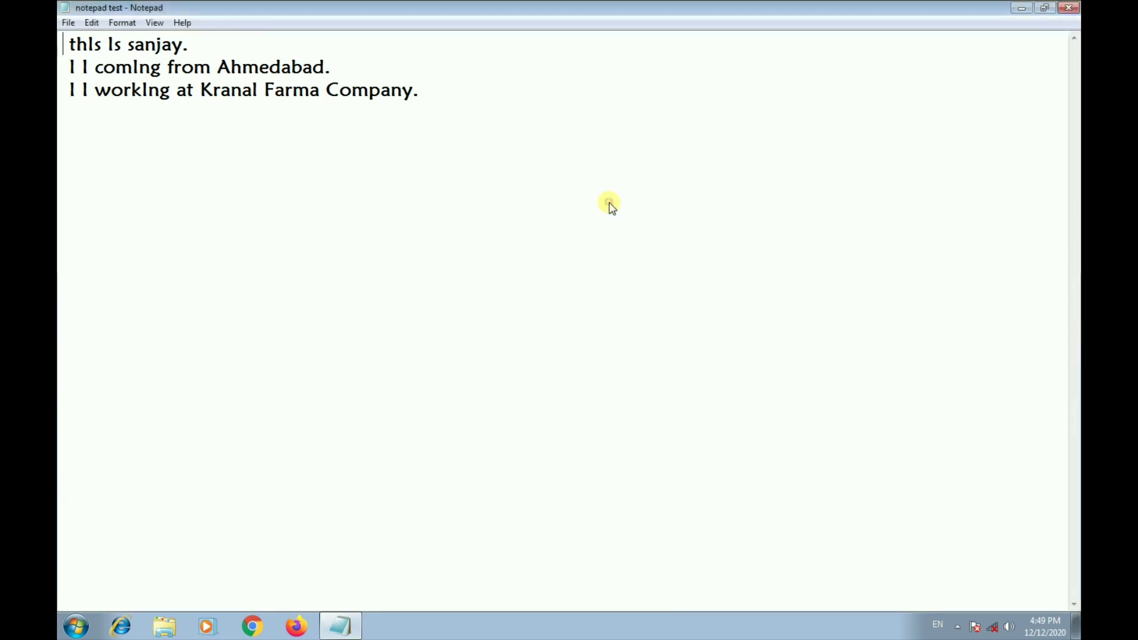
Check whether the Go To command is available, both with and without the second line selected, and look at the Word Wrap setting.
{"action": "left_click", "coordinate": [93, 23]}
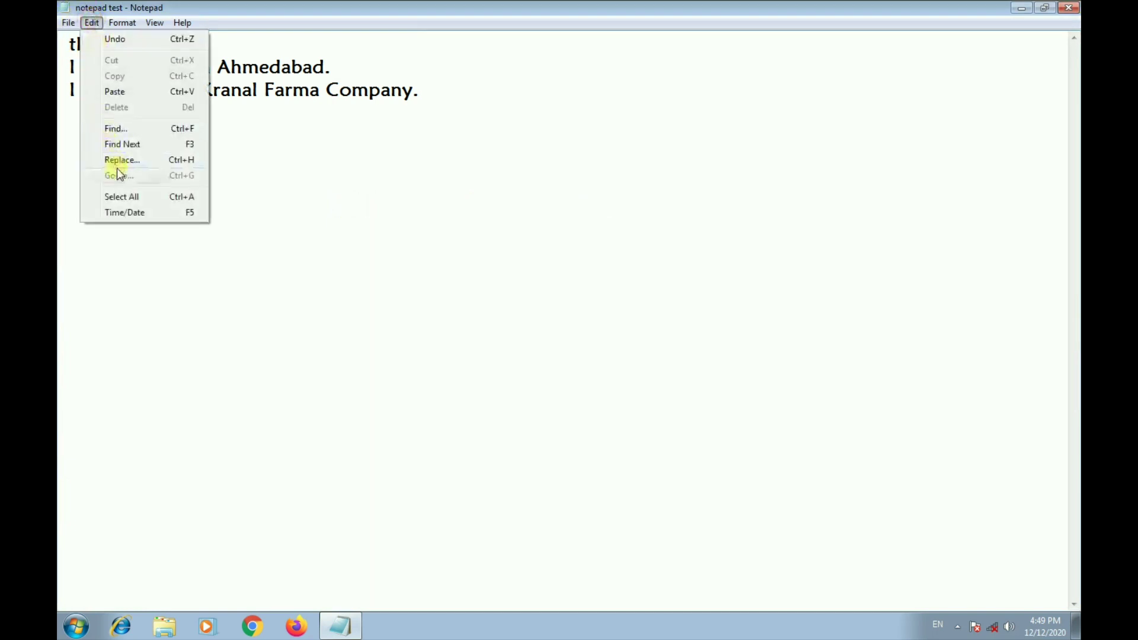
{"action": "left_click", "coordinate": [348, 174]}
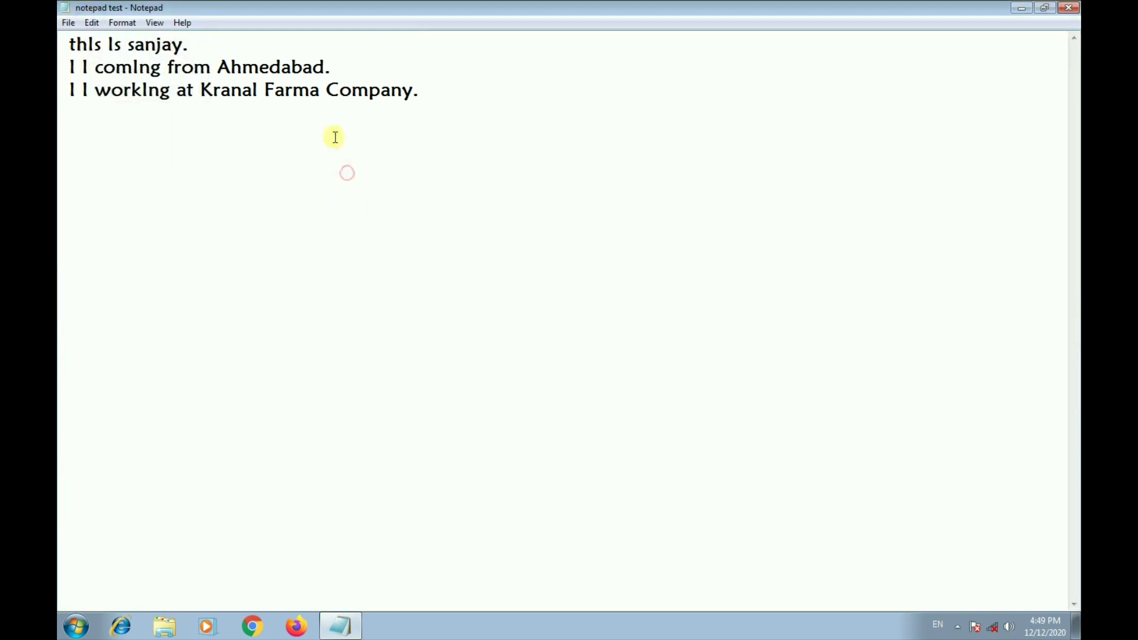
{"action": "left_click", "coordinate": [92, 22]}
{"action": "left_click", "coordinate": [442, 105]}
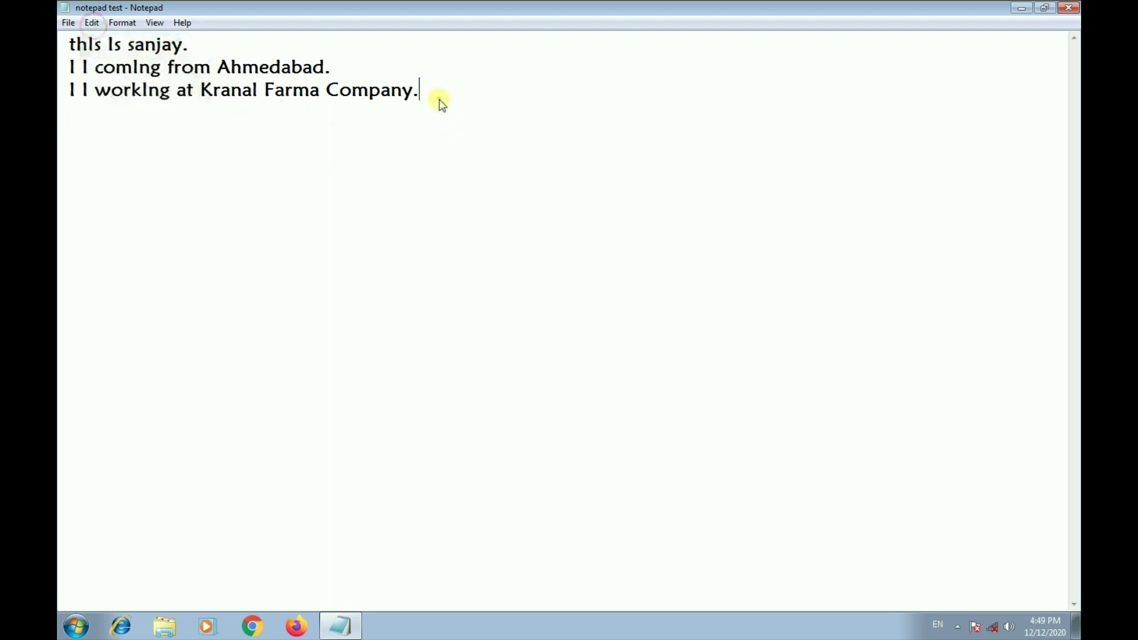
{"action": "left_click", "coordinate": [92, 23]}
{"action": "mouse_move", "coordinate": [123, 23]}
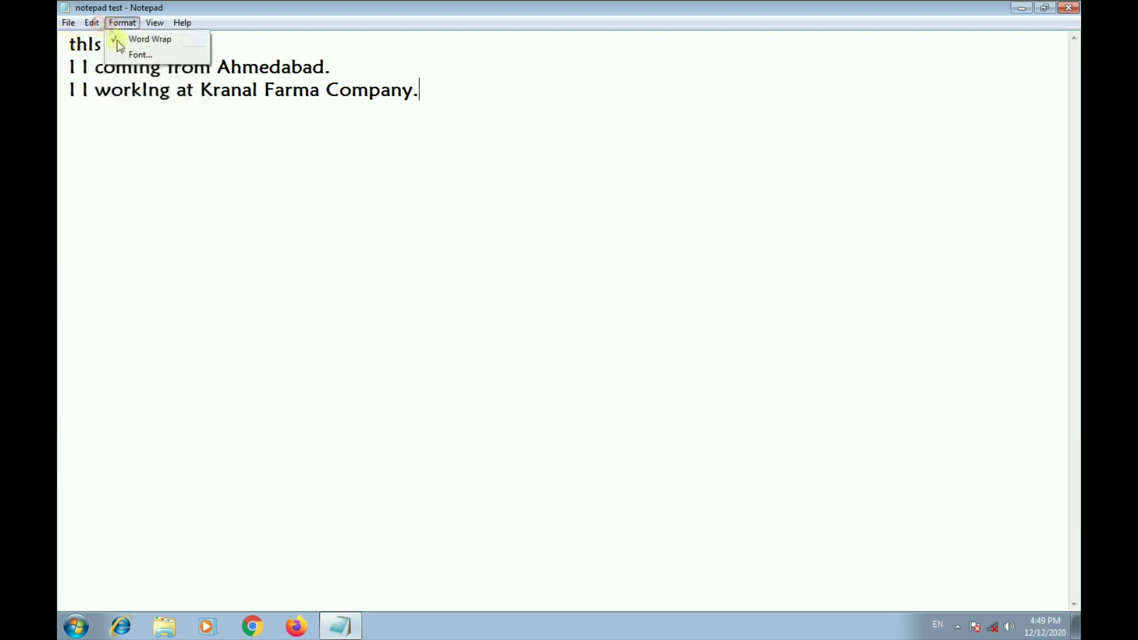
{"action": "left_click", "coordinate": [234, 43]}
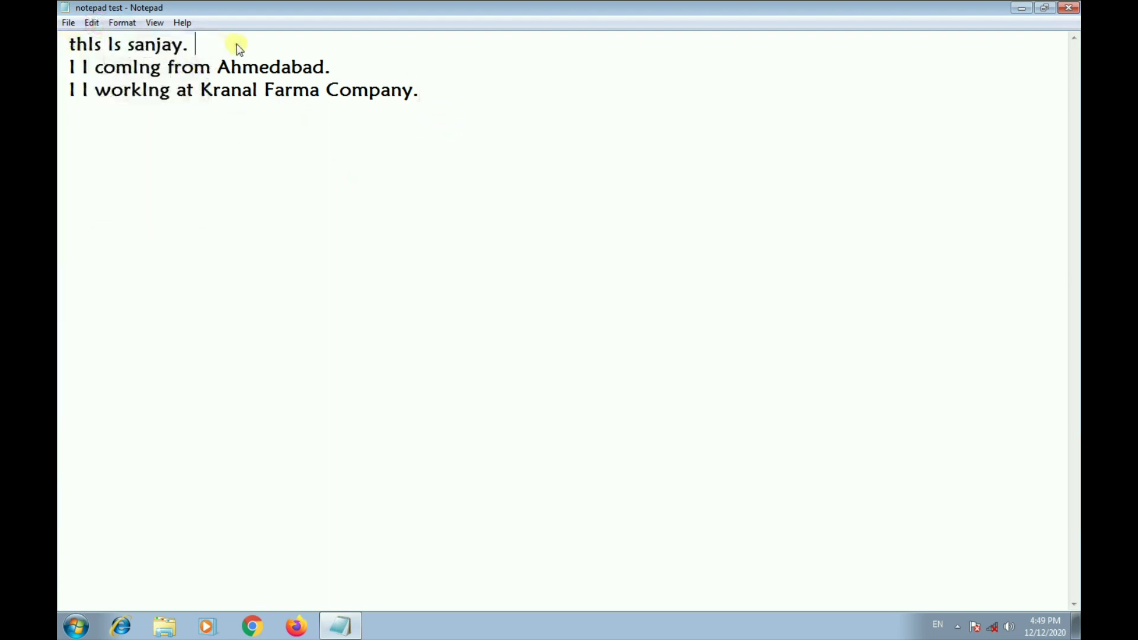
{"action": "left_click", "coordinate": [93, 23]}
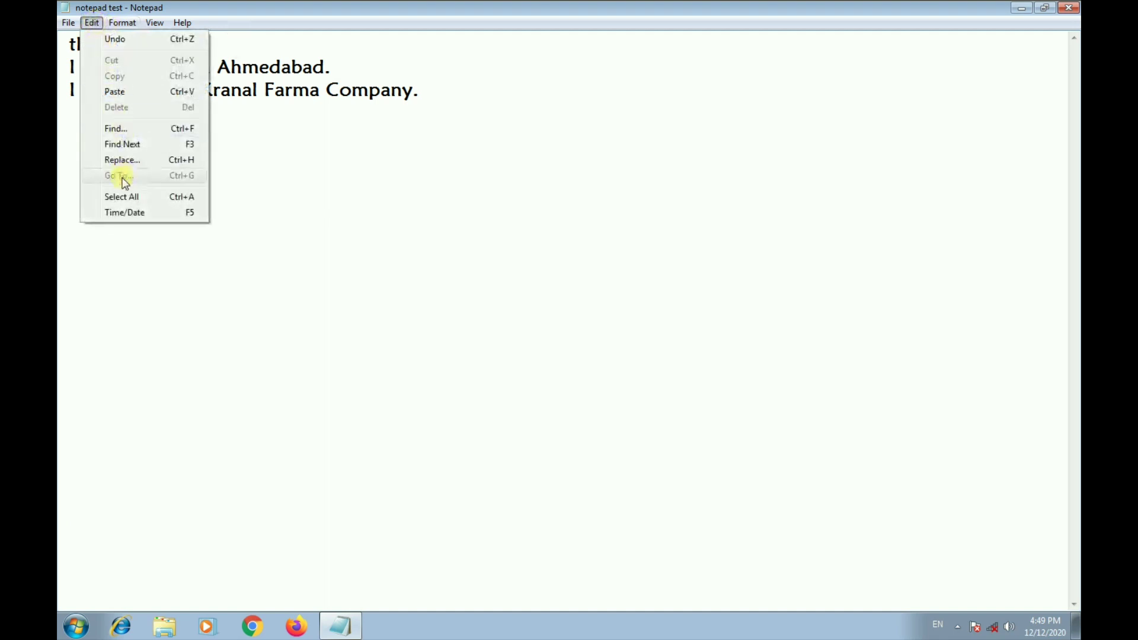
{"action": "left_click", "coordinate": [291, 90]}
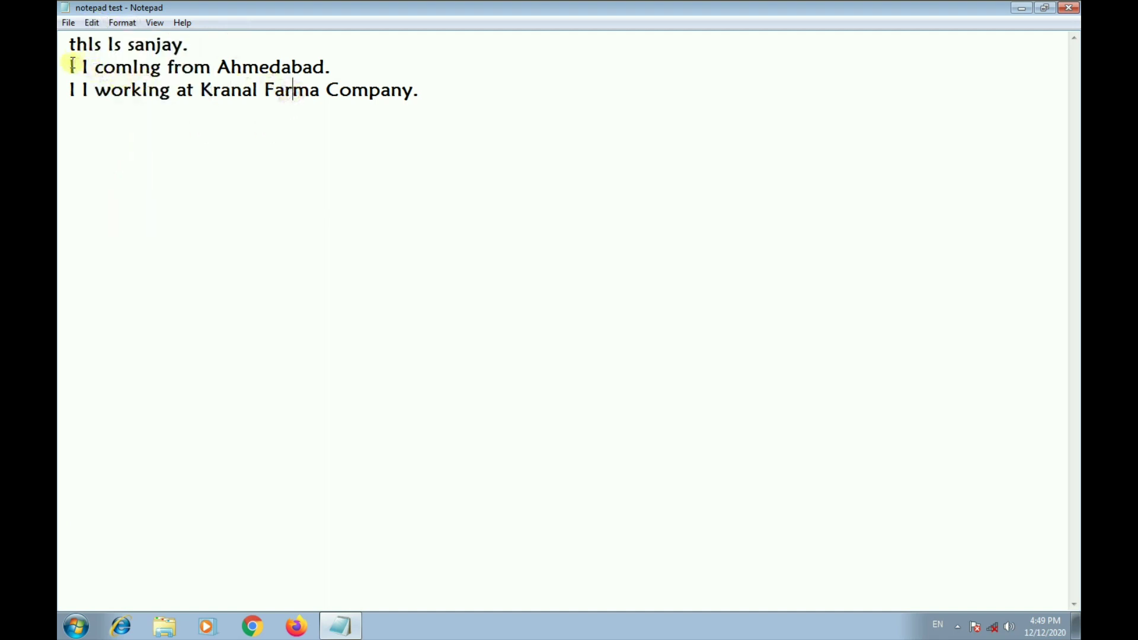
{"action": "left_click_drag", "start_coordinate": [72, 64], "coordinate": [411, 63]}
{"action": "left_click", "coordinate": [91, 24]}
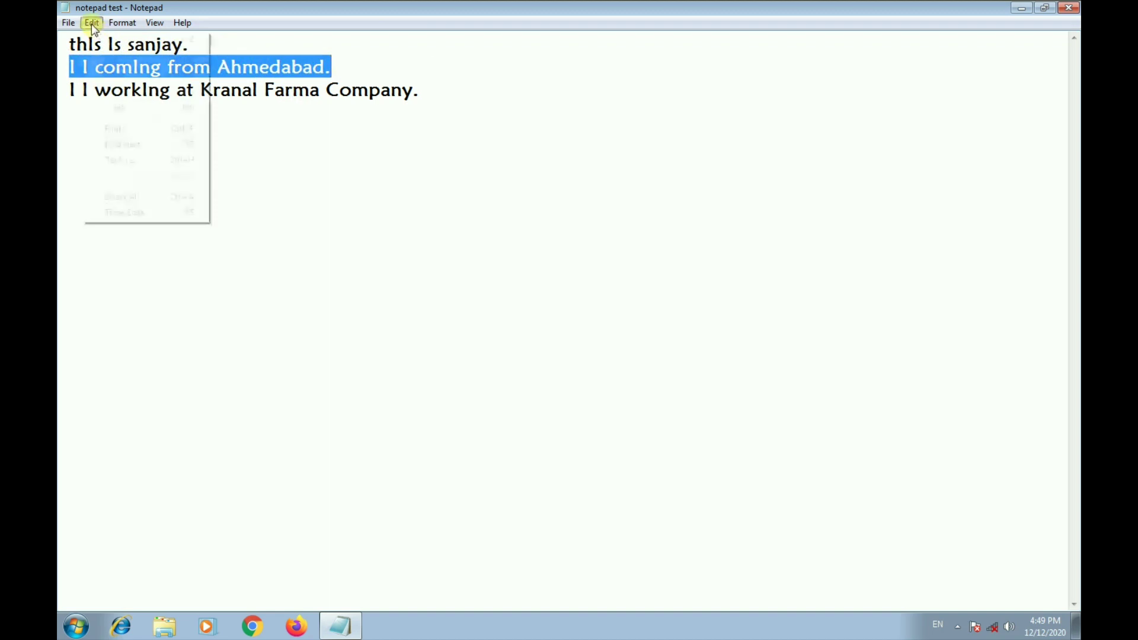
{"action": "left_click", "coordinate": [395, 167]}
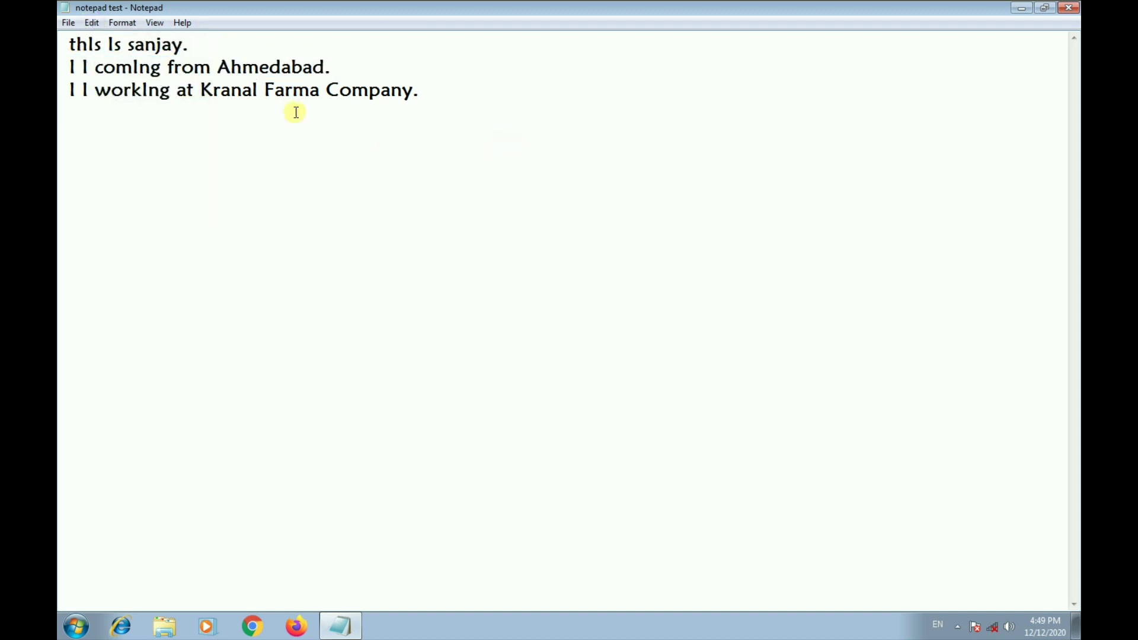
{"action": "left_click", "coordinate": [90, 22]}
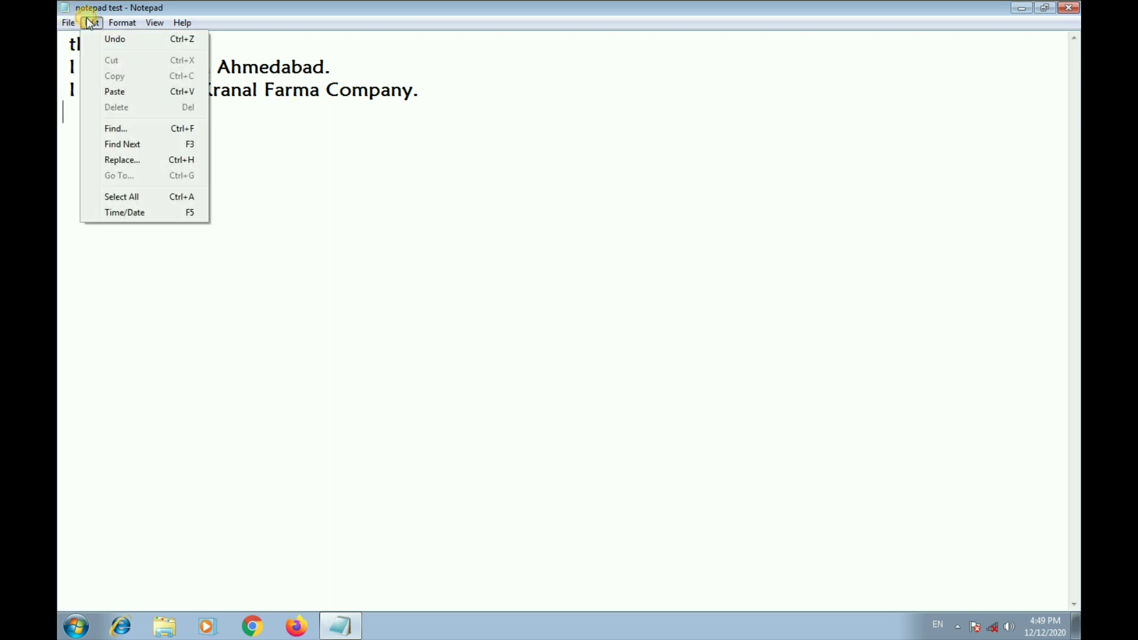
{"action": "left_click", "coordinate": [351, 190]}
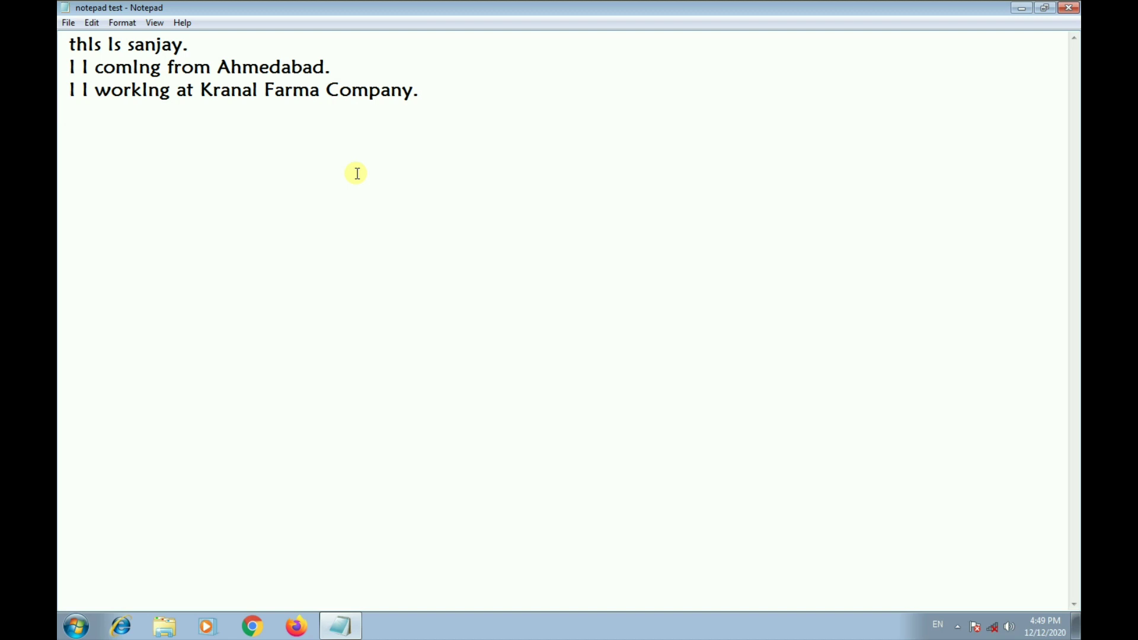
Select the entire text with Select All and clear the selection, repeating this three times.
{"action": "key", "text": "ctrl+a"}
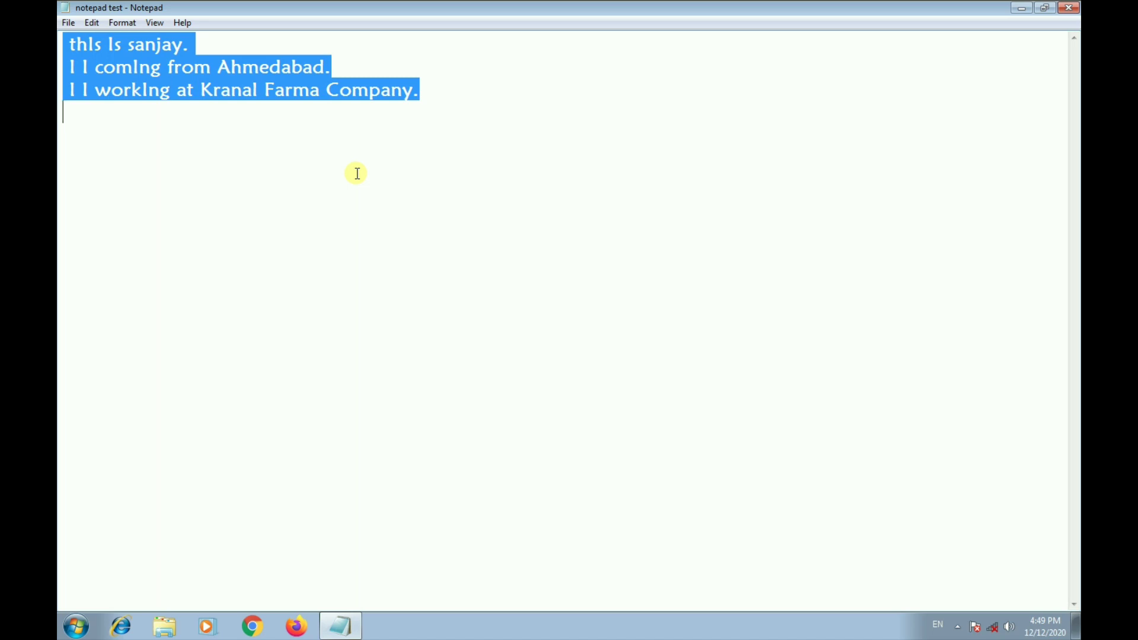
{"action": "left_click", "coordinate": [357, 173]}
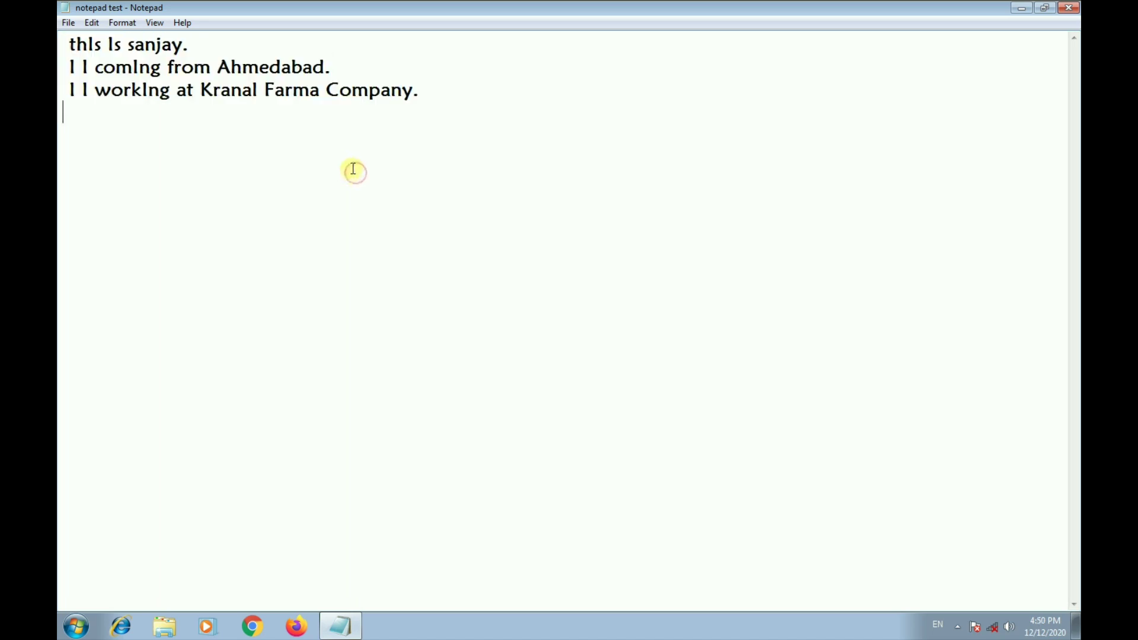
{"action": "left_click", "coordinate": [90, 26]}
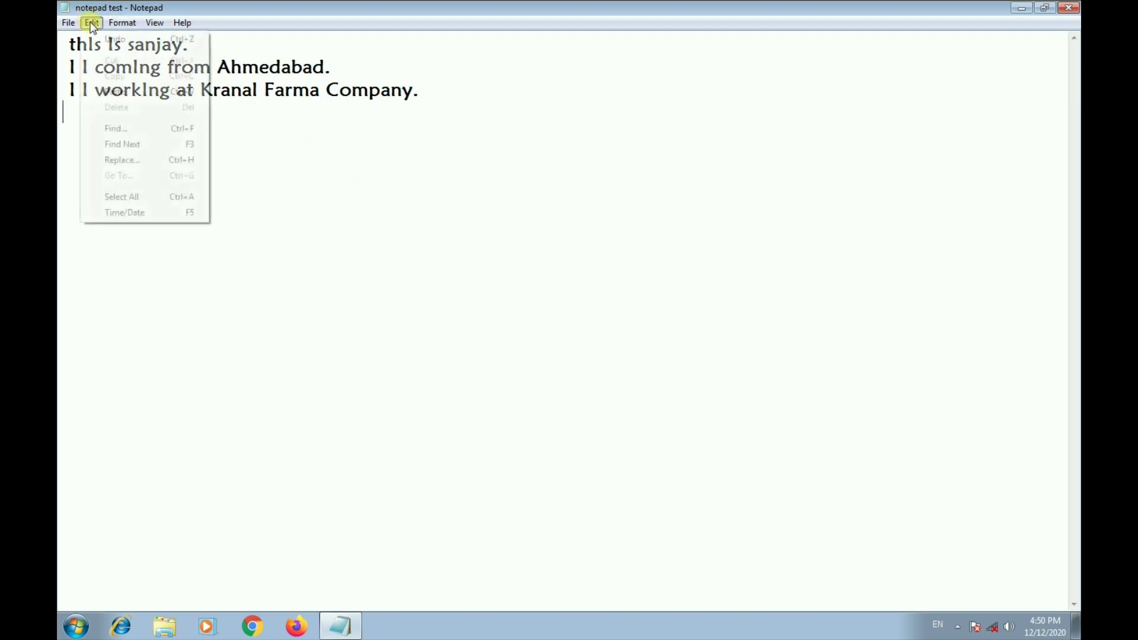
{"action": "left_click", "coordinate": [113, 195]}
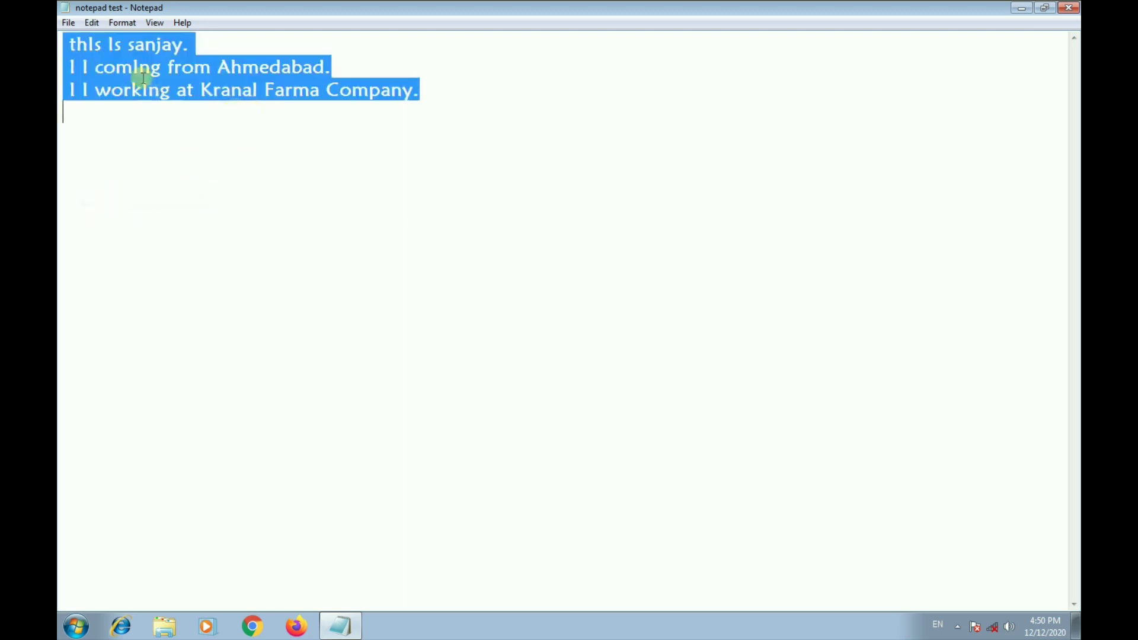
{"action": "left_click", "coordinate": [473, 97]}
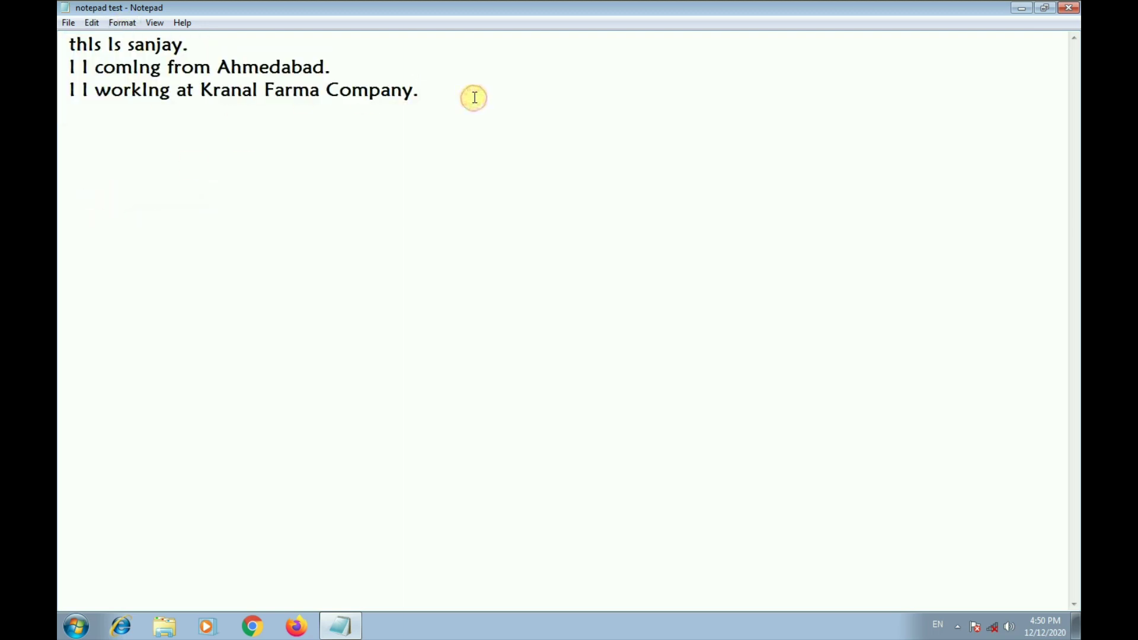
{"action": "key", "text": "ctrl+a"}
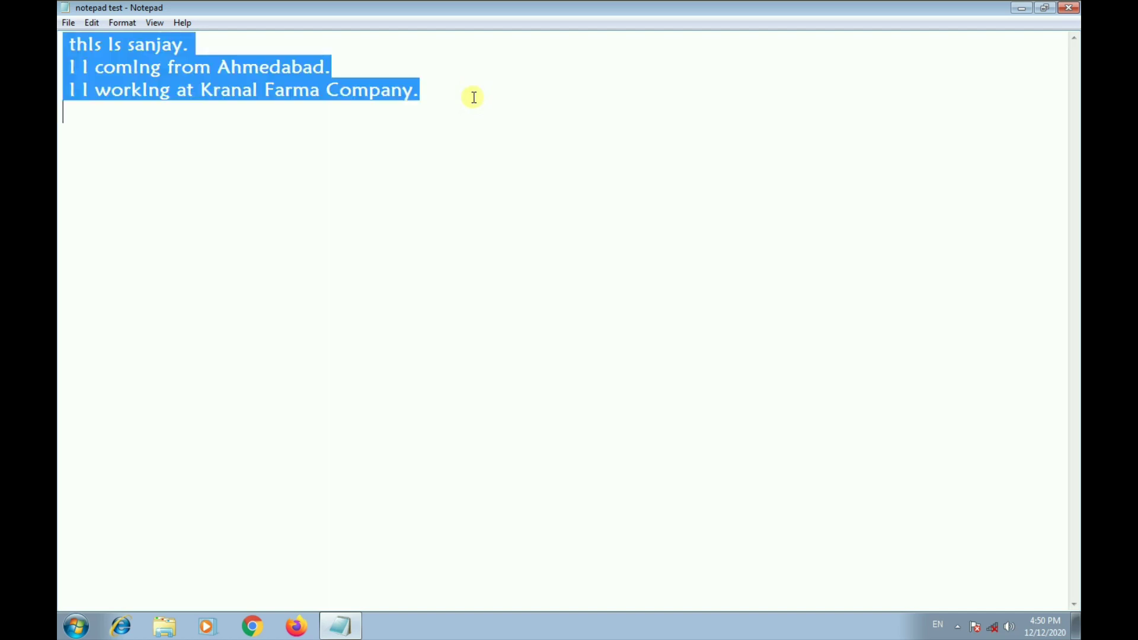
{"action": "left_click", "coordinate": [473, 97]}
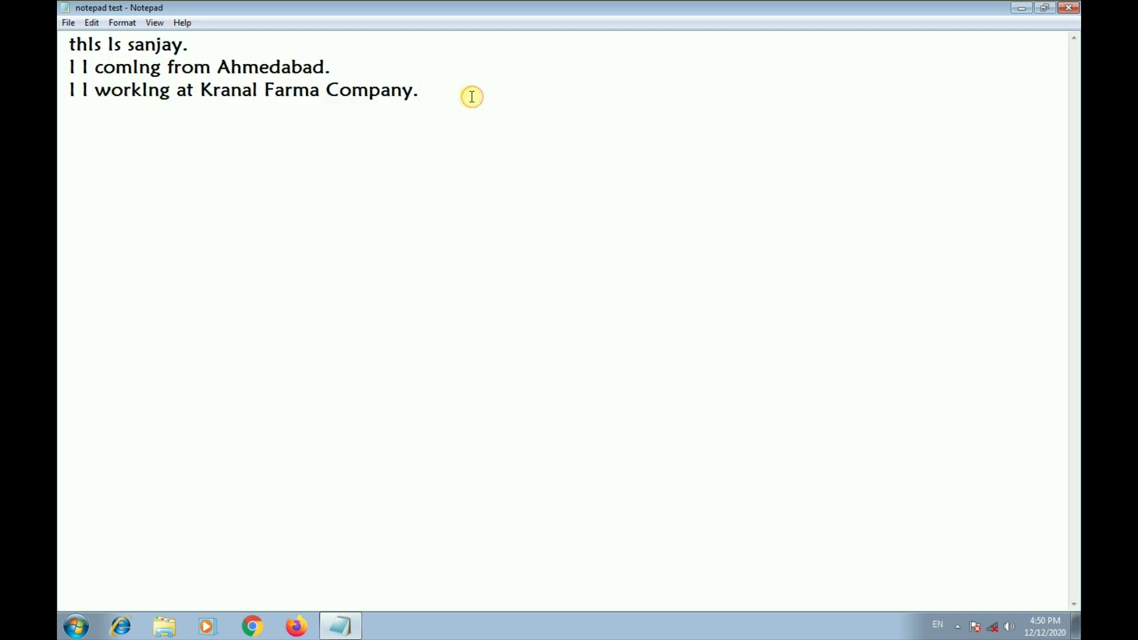
Insert the current time and date on a new line, leaving one empty line below the text.
{"action": "key", "text": "Down"}
{"action": "key", "text": "Return"}
{"action": "left_click", "coordinate": [90, 23]}
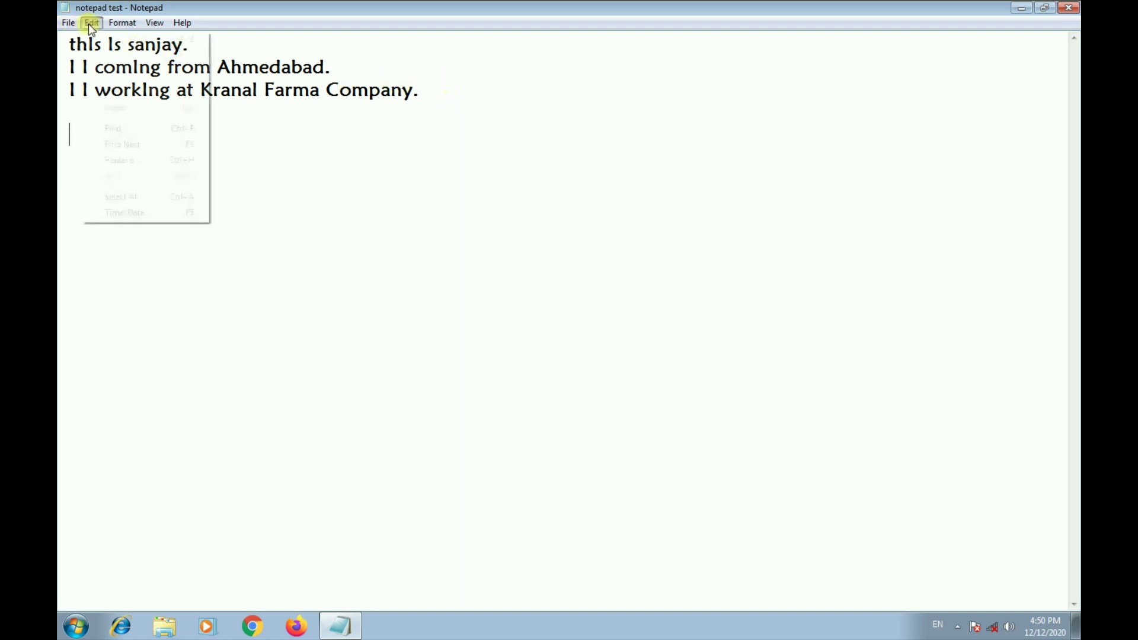
{"action": "left_click", "coordinate": [117, 215]}
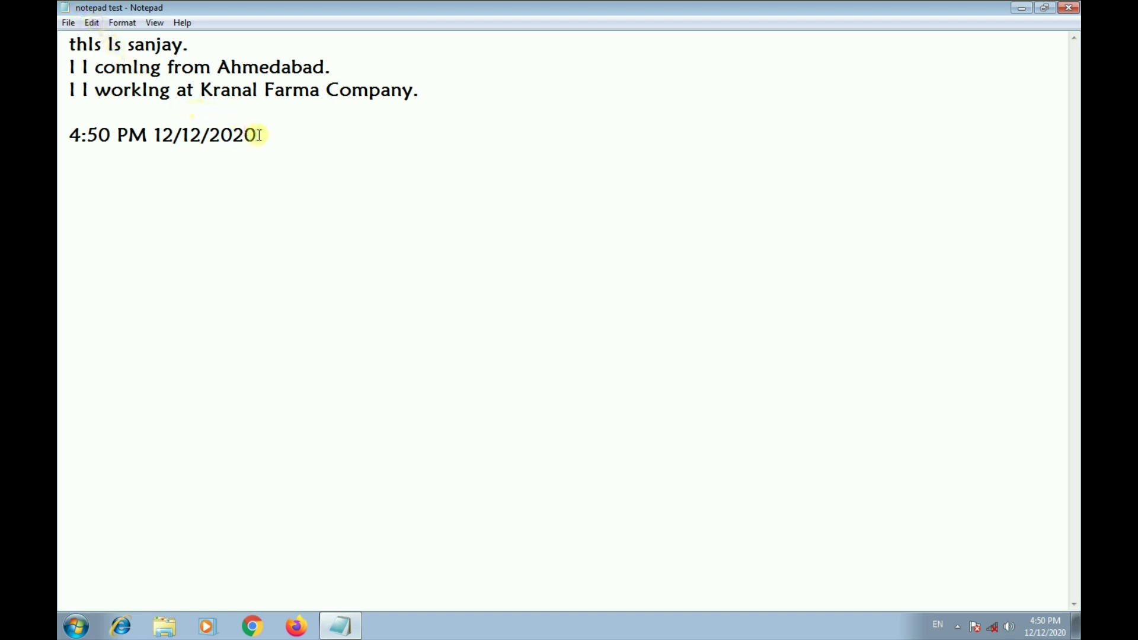
Delete backwards from the end of the time and date stamp into the word "Company", and undo the deletion.
{"action": "key", "text": "BackSpace"}
{"action": "key", "text": "BackSpace"}
{"action": "key", "text": "BackSpace"}
{"action": "key", "text": "BackSpace"}
{"action": "key", "text": "BackSpace"}
{"action": "key", "text": "BackSpace"}
{"action": "key", "text": "BackSpace"}
{"action": "key", "text": "BackSpace"}
{"action": "key", "text": "BackSpace"}
{"action": "key", "text": "BackSpace"}
{"action": "key", "text": "BackSpace"}
{"action": "key", "text": "BackSpace"}
{"action": "key", "text": "BackSpace"}
{"action": "key", "text": "BackSpace"}
{"action": "key", "text": "BackSpace"}
{"action": "key", "text": "BackSpace"}
{"action": "key", "text": "BackSpace"}
{"action": "key", "text": "BackSpace"}
{"action": "key", "text": "BackSpace"}
{"action": "key", "text": "BackSpace"}
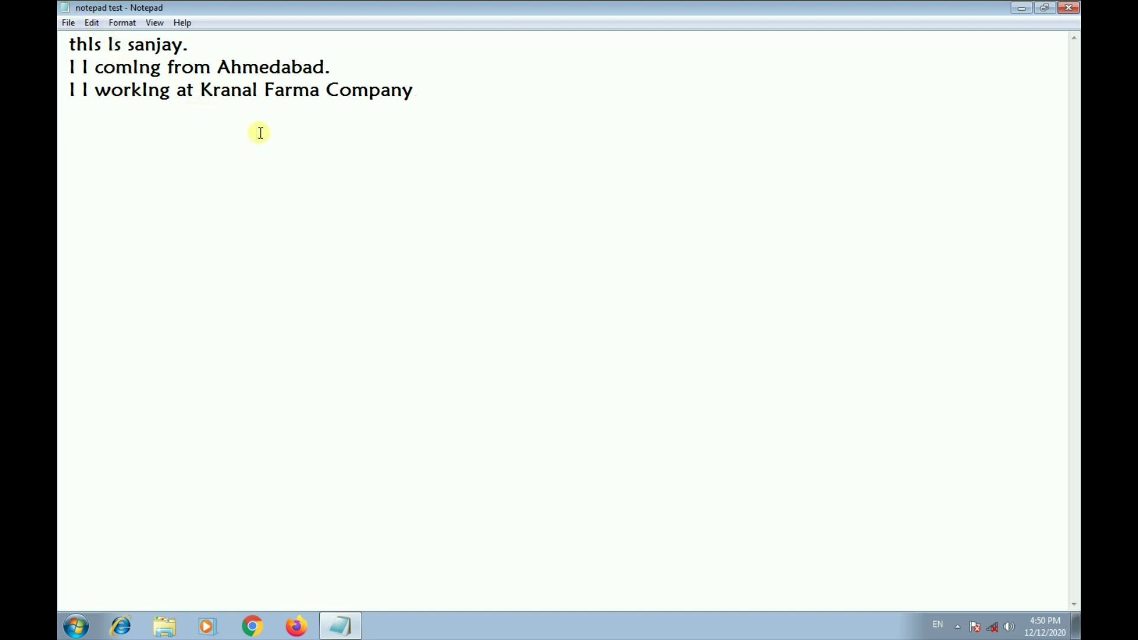
{"action": "key", "text": "ctrl+z"}
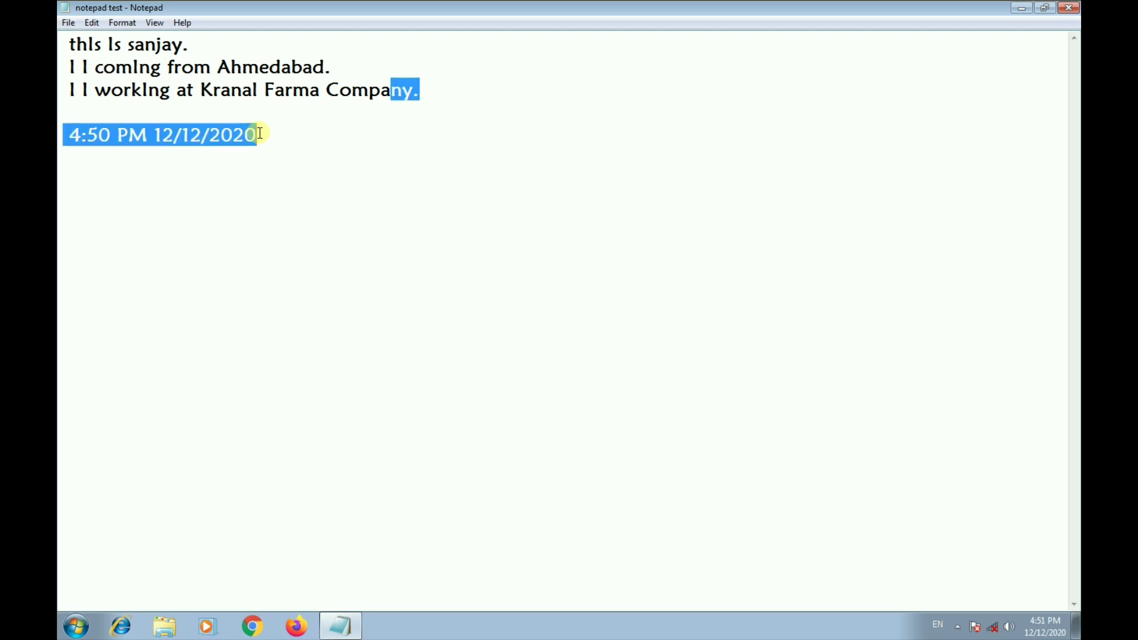
Delete the time and date stamp below the text, keeping the three sentences.
{"action": "left_click", "coordinate": [260, 133]}
{"action": "key", "text": "BackSpace"}
{"action": "key", "text": "BackSpace"}
{"action": "key", "text": "BackSpace"}
{"action": "key", "text": "BackSpace"}
{"action": "key", "text": "BackSpace"}
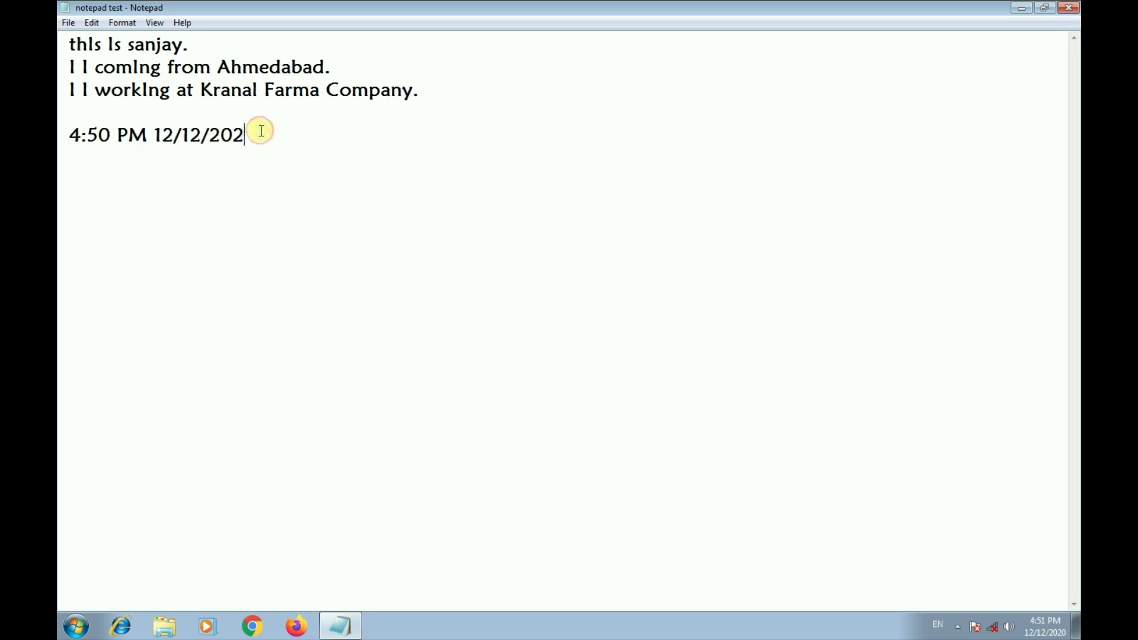
{"action": "key", "text": "BackSpace"}
{"action": "key", "text": "BackSpace"}
{"action": "key", "text": "BackSpace"}
{"action": "key", "text": "BackSpace"}
{"action": "key", "text": "BackSpace"}
{"action": "key", "text": "BackSpace"}
{"action": "key", "text": "BackSpace"}
{"action": "key", "text": "BackSpace"}
{"action": "key", "text": "BackSpace"}
{"action": "key", "text": "BackSpace"}
{"action": "key", "text": "BackSpace"}
{"action": "key", "text": "BackSpace"}
{"action": "key", "text": "BackSpace"}
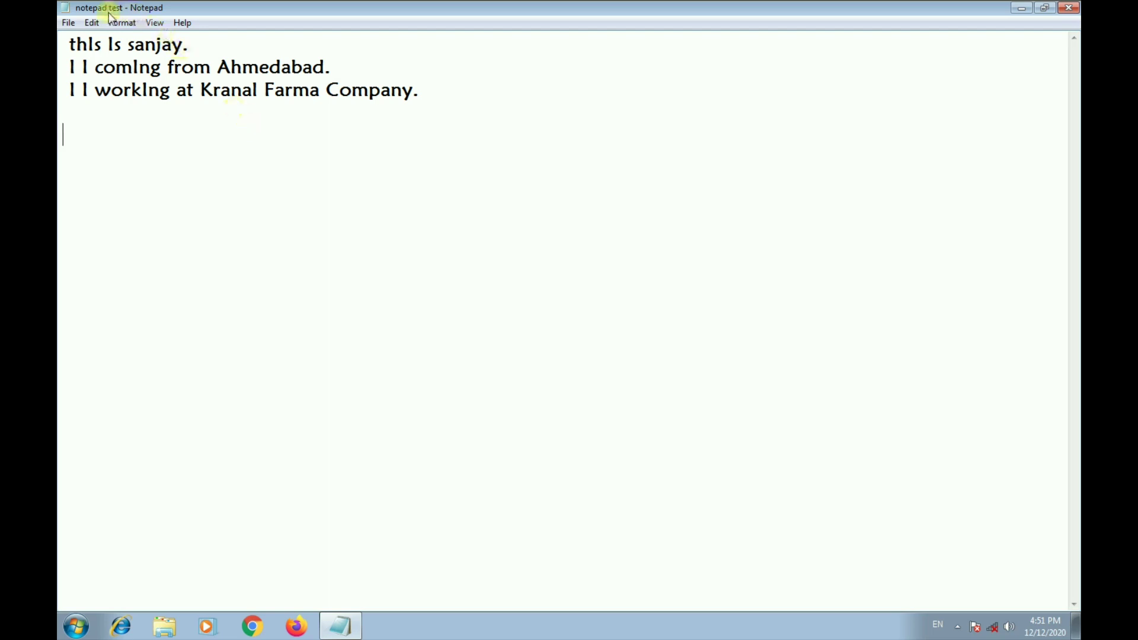
Add an empty line below the three sentences and turn off Word Wrap.
{"action": "left_click", "coordinate": [125, 23]}
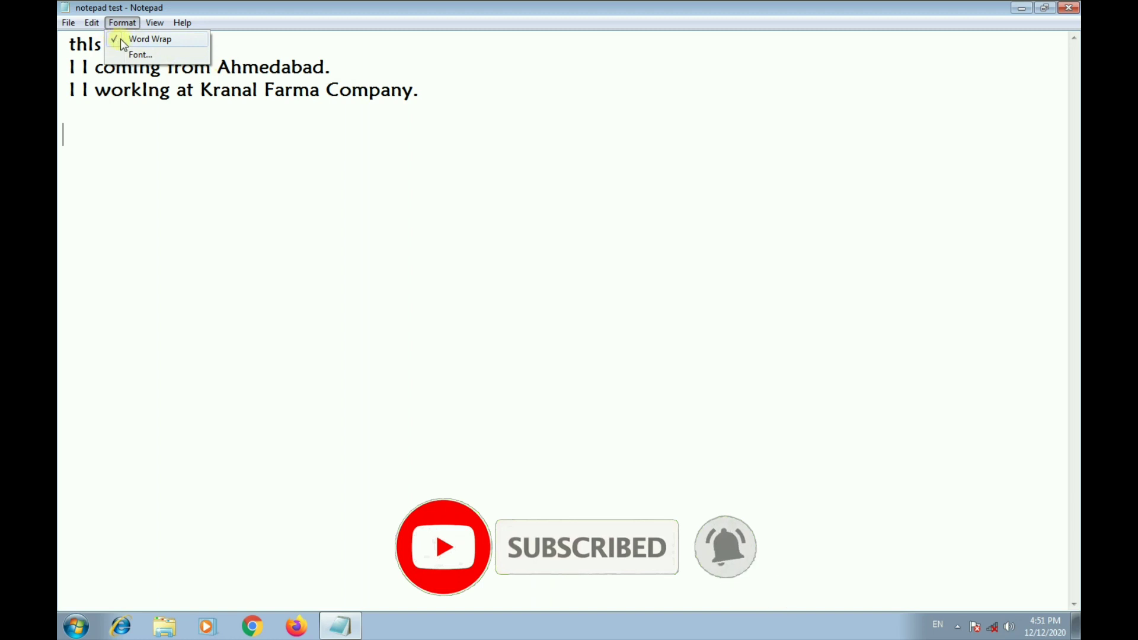
{"action": "left_click", "coordinate": [442, 83]}
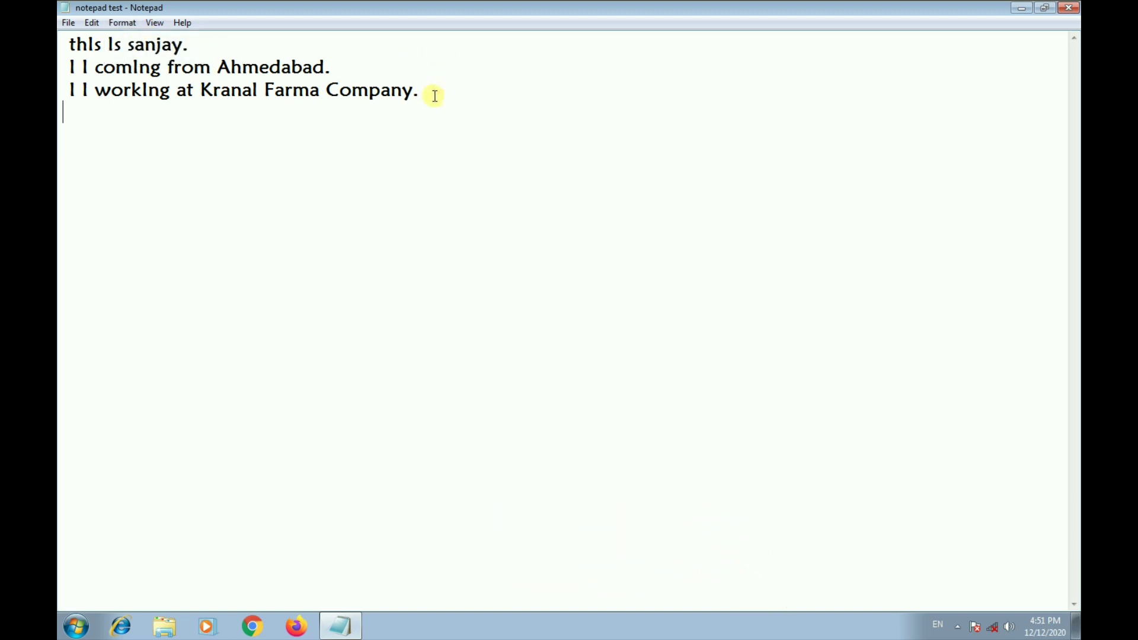
{"action": "key", "text": "Return"}
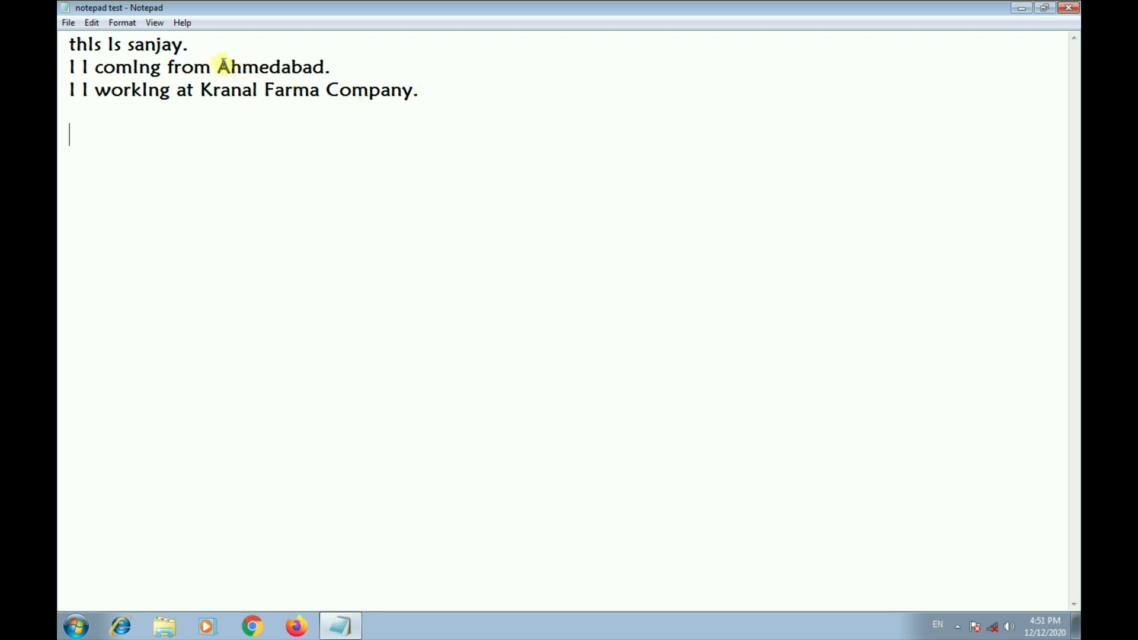
{"action": "left_click", "coordinate": [125, 23]}
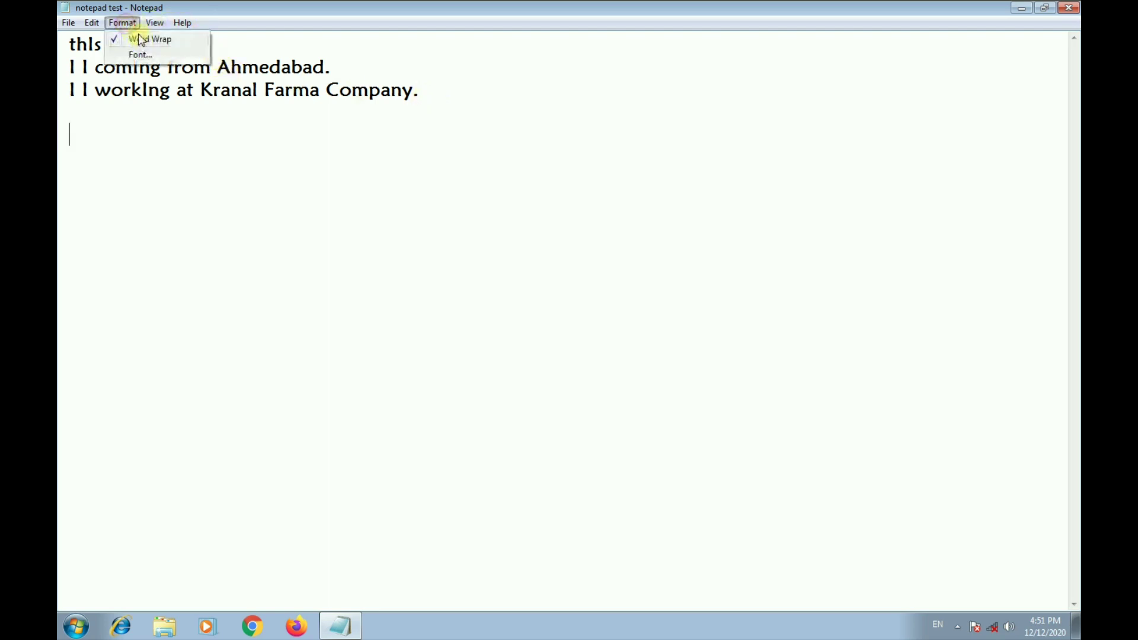
{"action": "left_click", "coordinate": [127, 39]}
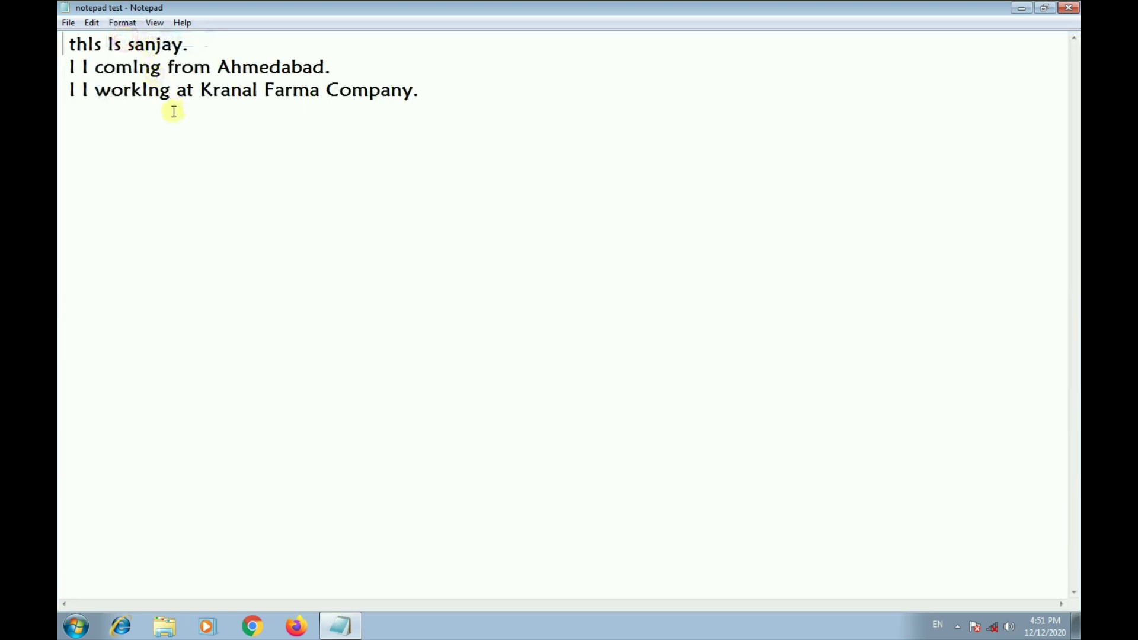
Enter the filler lines "dasd", "asdasd", "sad" and "sad" directly below the third sentence.
{"action": "left_click", "coordinate": [146, 116]}
{"action": "type", "text": "dasd"}
{"action": "key", "text": "Return"}
{"action": "type", "text": "asdasd"}
{"action": "key", "text": "Return"}
{"action": "type", "text": "sad"}
{"action": "key", "text": "Return"}
{"action": "type", "text": "sad"}
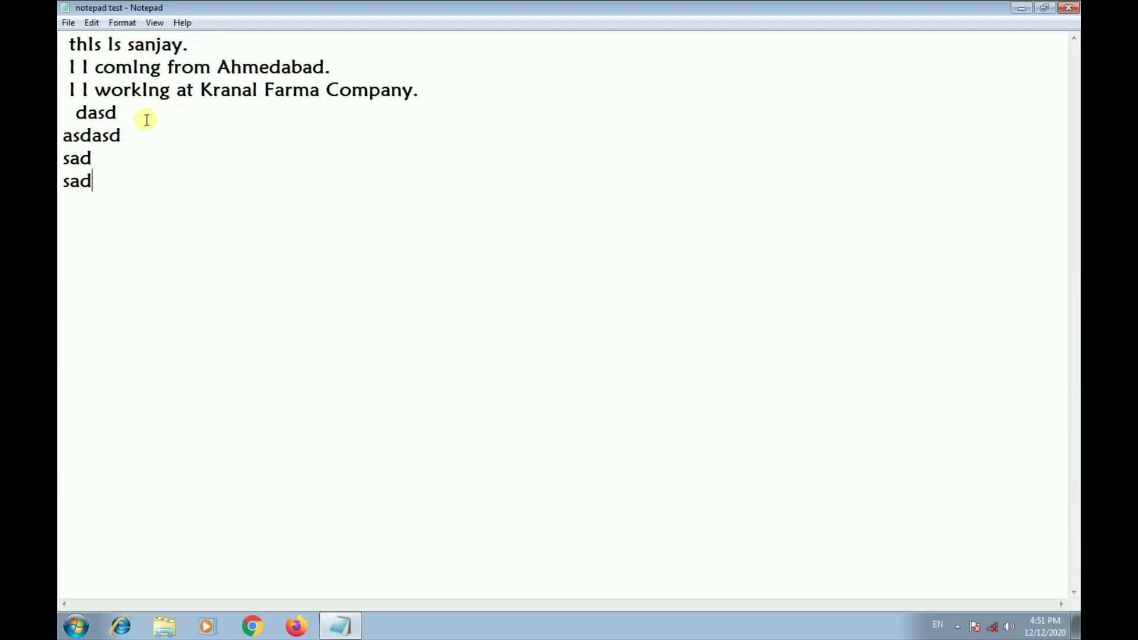
Extend the last filler line with random words such as "asd asdas dasd" until it runs well beyond the window width.
{"action": "type", "text": "asdasdsadsadsadasdasdasdas  "}
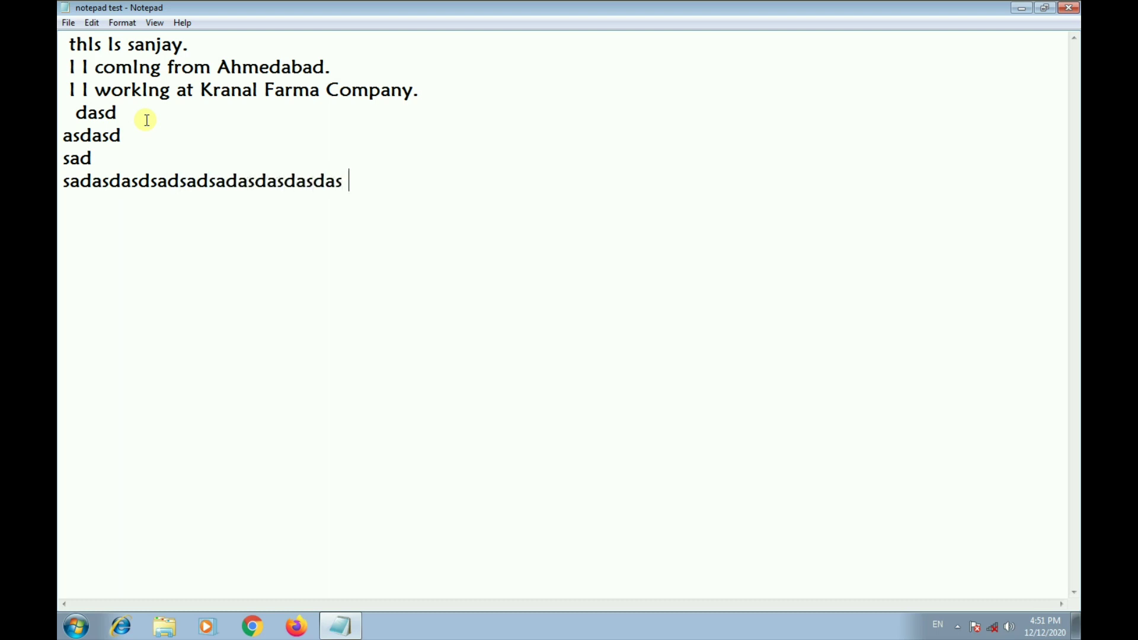
{"action": "type", "text": "asd asdas"}
{"action": "type", "text": "das das "}
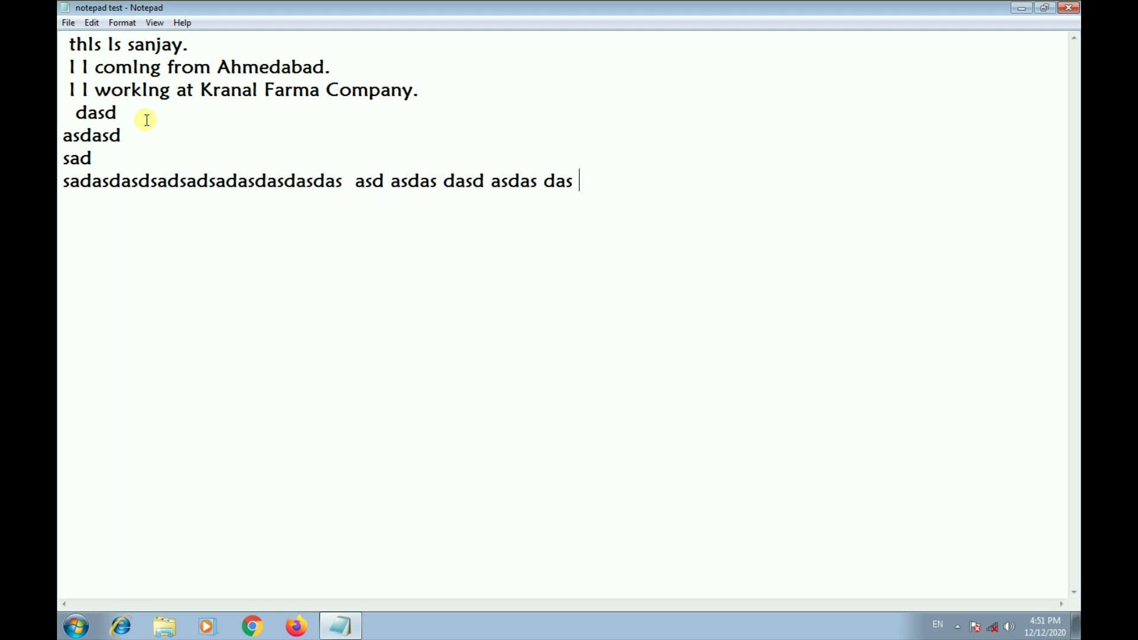
{"action": "type", "text": "asdas dasd asdas das ada sdasd asdas das dasd asd ada "}
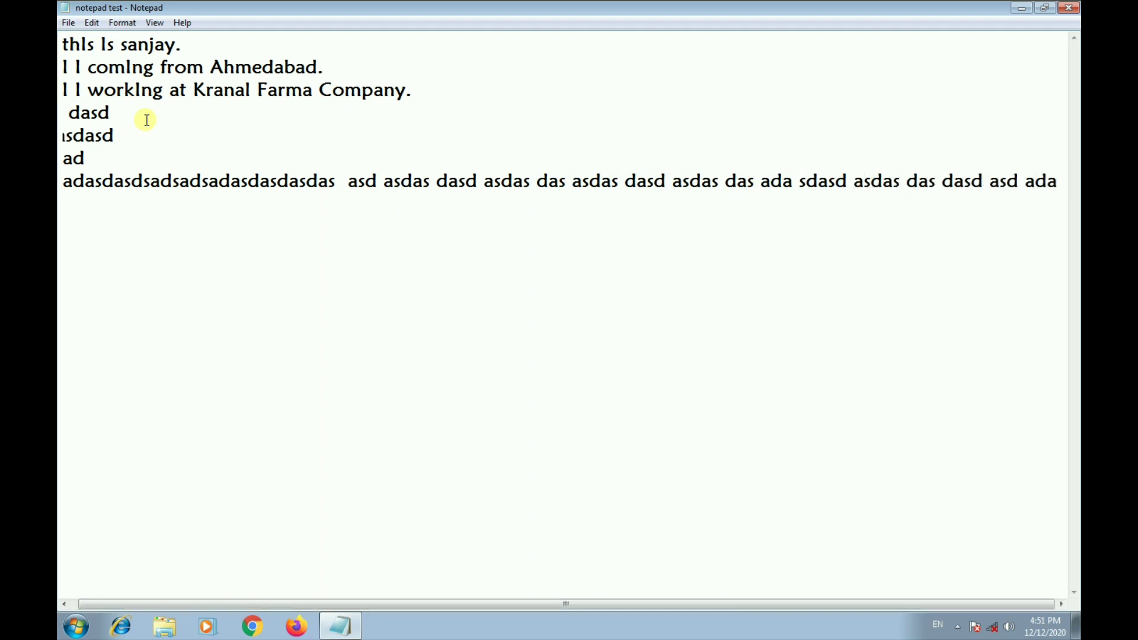
{"action": "type", "text": "asd asd adasd asdas dasd asd"}
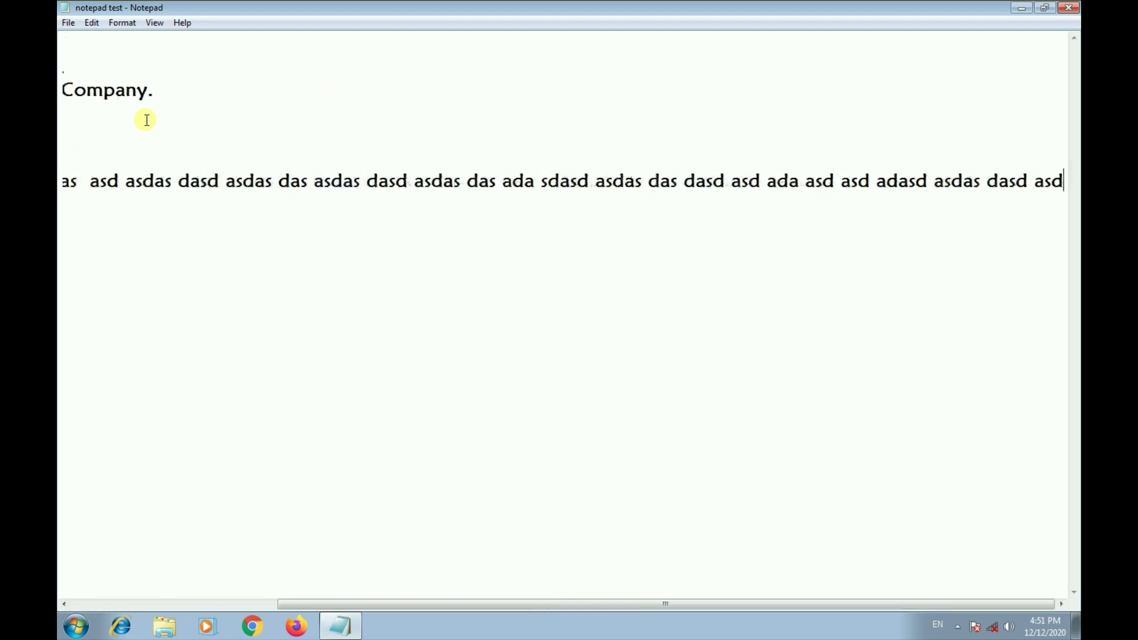
{"action": "type", "text": "as da dasd asd adas dad"}
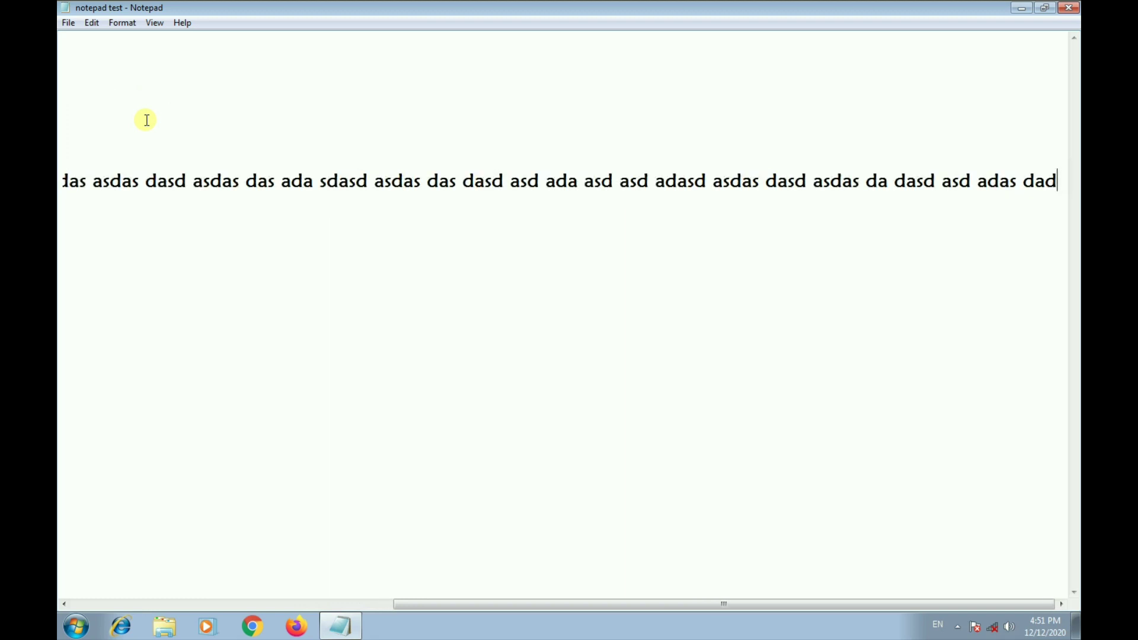
Delete the end of the long filler line back to the words "asd asdas das".
{"action": "key", "text": "BackSpace"}
{"action": "key", "text": "BackSpace"}
{"action": "key", "text": "BackSpace"}
{"action": "key", "text": "BackSpace"}
{"action": "key", "text": "BackSpace"}
{"action": "key", "text": "BackSpace"}
{"action": "key", "text": "BackSpace"}
{"action": "key", "text": "BackSpace"}
{"action": "key", "text": "BackSpace"}
{"action": "key", "text": "BackSpace"}
{"action": "key", "text": "BackSpace"}
{"action": "key", "text": "BackSpace"}
{"action": "key", "text": "BackSpace"}
{"action": "key", "text": "BackSpace"}
{"action": "key", "text": "BackSpace"}
{"action": "key", "text": "BackSpace"}
{"action": "key", "text": "BackSpace"}
{"action": "key", "text": "BackSpace"}
{"action": "key", "text": "BackSpace"}
{"action": "key", "text": "BackSpace"}
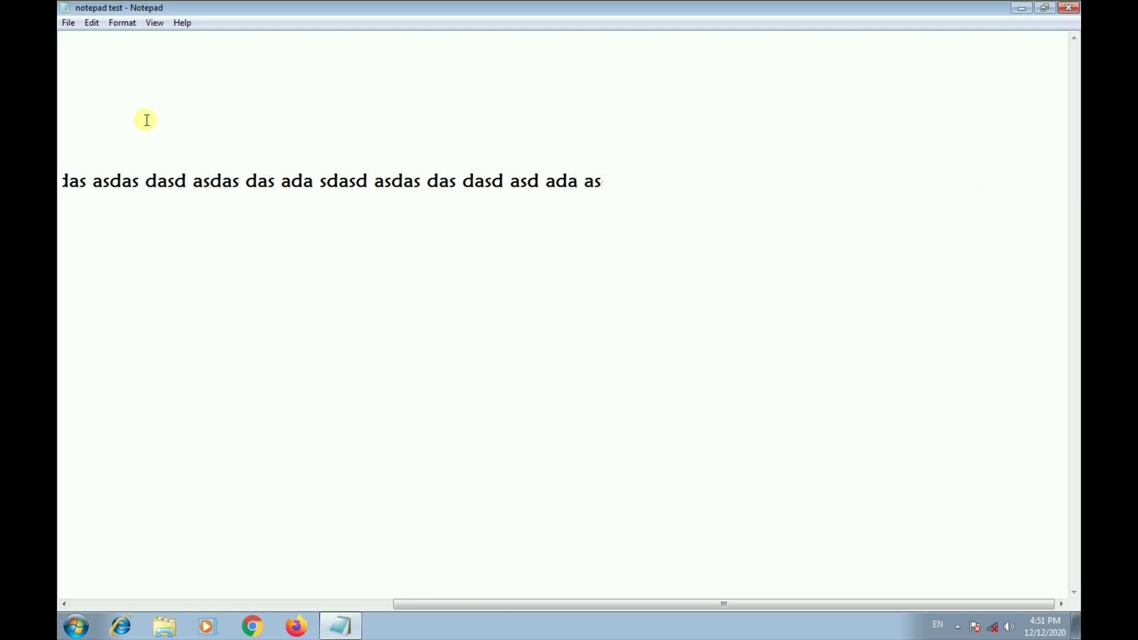
{"action": "key", "text": "BackSpace"}
{"action": "key", "text": "BackSpace"}
{"action": "key", "text": "BackSpace"}
{"action": "key", "text": "BackSpace"}
{"action": "key", "text": "BackSpace"}
{"action": "key", "text": "BackSpace"}
{"action": "key", "text": "BackSpace"}
{"action": "key", "text": "BackSpace"}
{"action": "key", "text": "BackSpace"}
{"action": "key", "text": "BackSpace"}
{"action": "key", "text": "BackSpace"}
{"action": "key", "text": "BackSpace"}
{"action": "key", "text": "BackSpace"}
{"action": "key", "text": "BackSpace"}
{"action": "key", "text": "BackSpace"}
{"action": "key", "text": "BackSpace"}
{"action": "key", "text": "BackSpace"}
{"action": "key", "text": "BackSpace"}
{"action": "key", "text": "BackSpace"}
{"action": "key", "text": "BackSpace"}
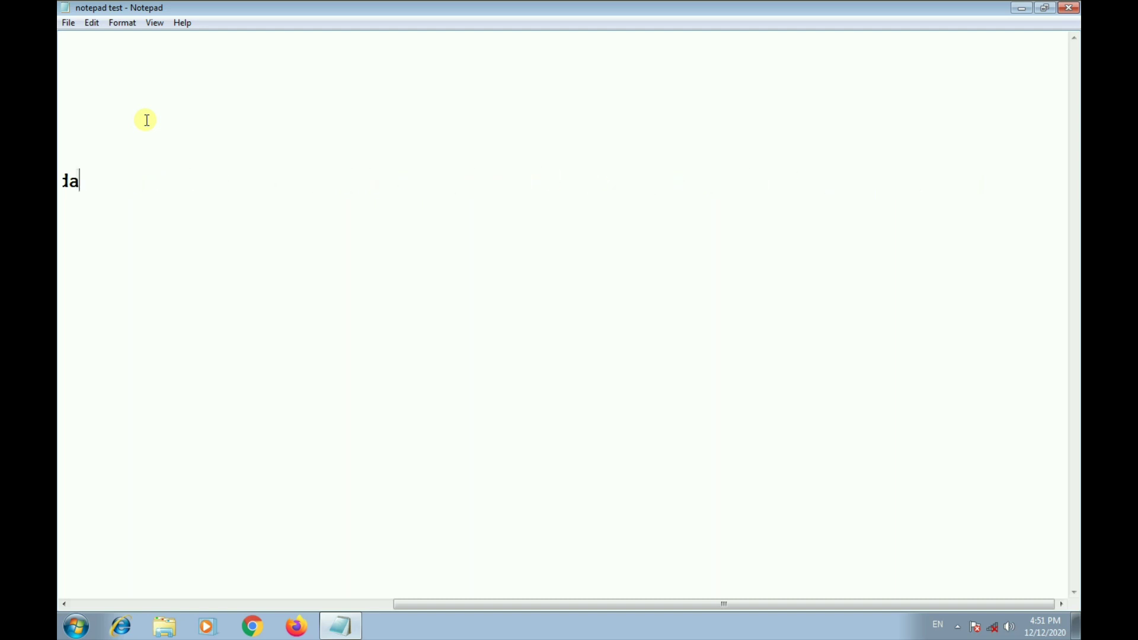
{"action": "key", "text": "BackSpace"}
{"action": "key", "text": "BackSpace"}
{"action": "key", "text": "BackSpace"}
{"action": "key", "text": "BackSpace"}
{"action": "key", "text": "BackSpace"}
{"action": "key", "text": "BackSpace"}
{"action": "key", "text": "BackSpace"}
{"action": "key", "text": "BackSpace"}
{"action": "key", "text": "BackSpace"}
{"action": "key", "text": "BackSpace"}
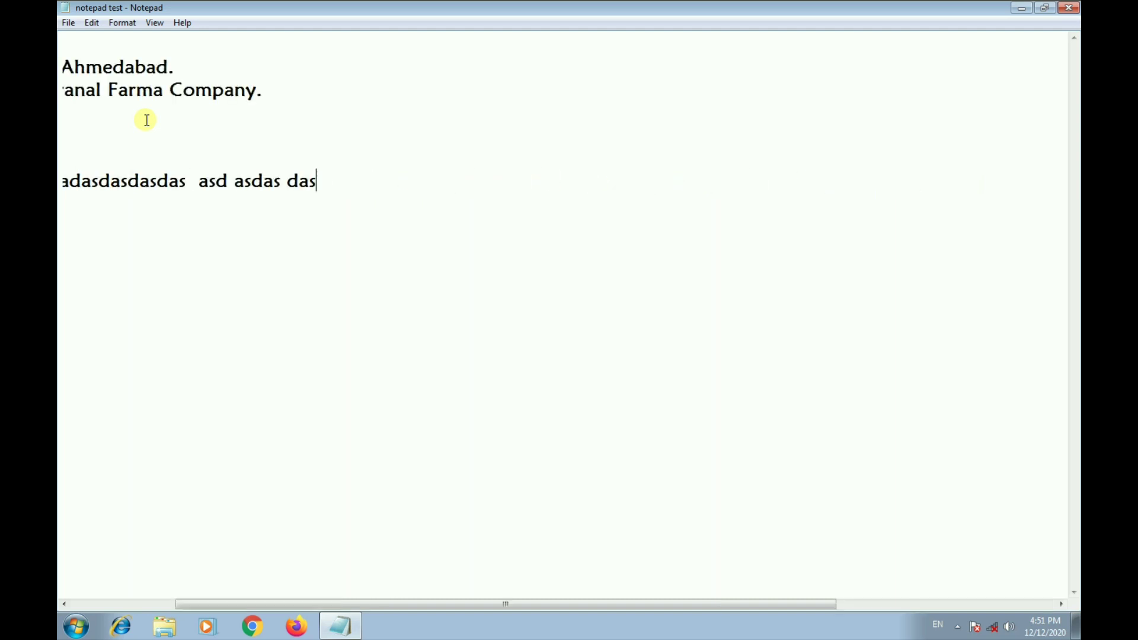
Turn Word Wrap back on and continue the last line with filler text from "gh ghgh" to "gdfg df" so it wraps over three rows.
{"action": "left_click", "coordinate": [120, 25]}
{"action": "left_click", "coordinate": [123, 39]}
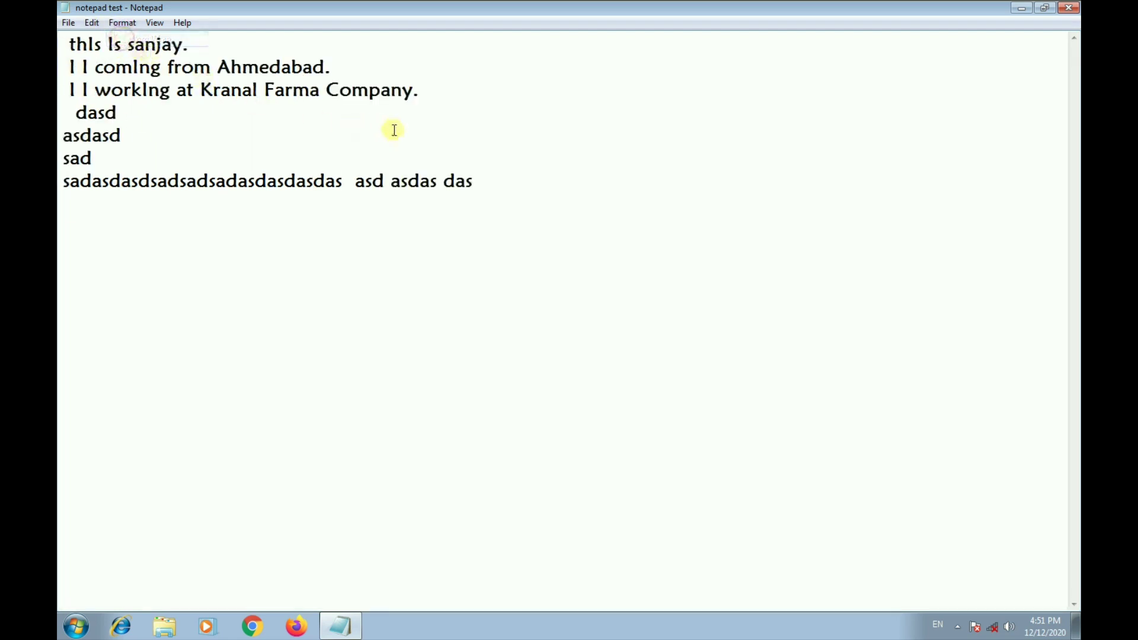
{"action": "left_click", "coordinate": [478, 182]}
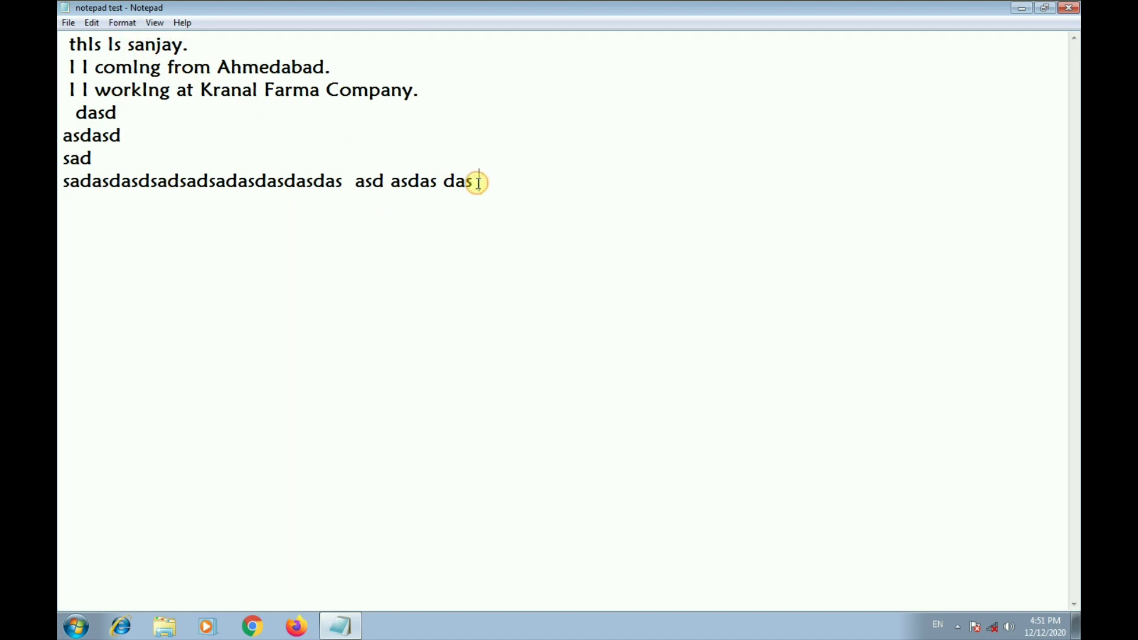
{"action": "type", "text": "gh ghghghghghghgh"}
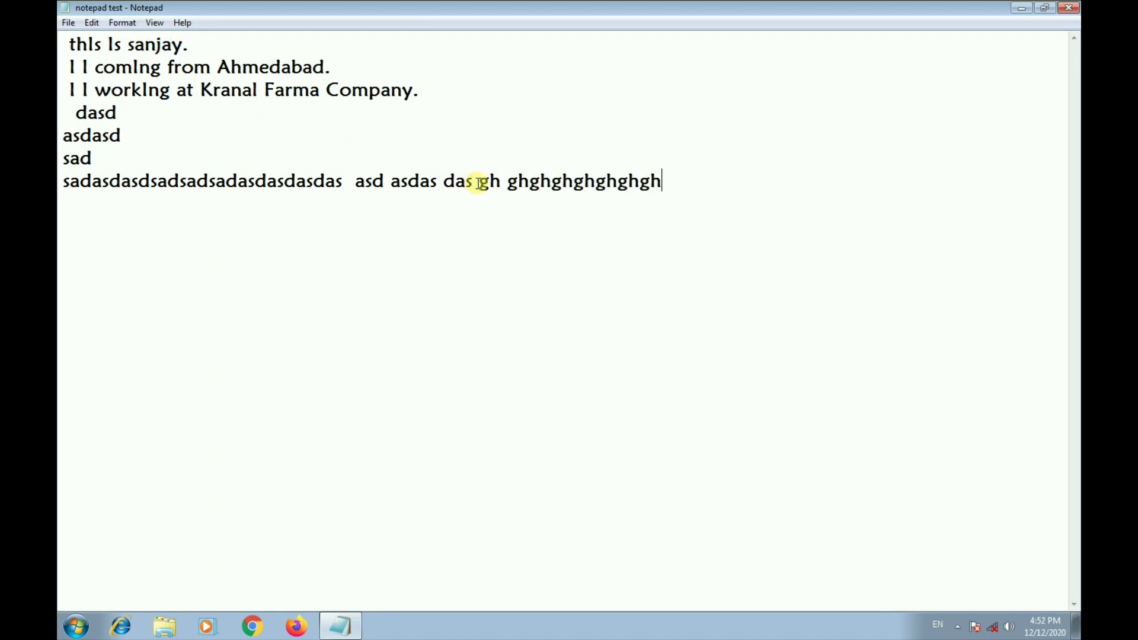
{"action": "type", "text": "ghghg gdfgdf gfdg fdgdf gfdg g"}
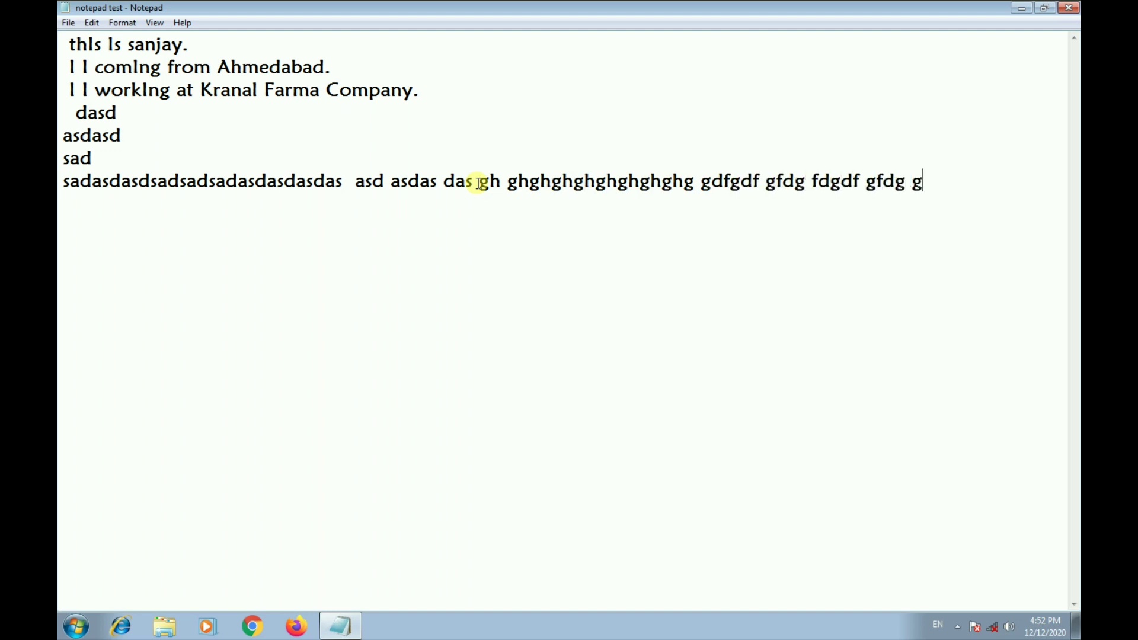
{"action": "type", "text": "df gdfg g g g g g "}
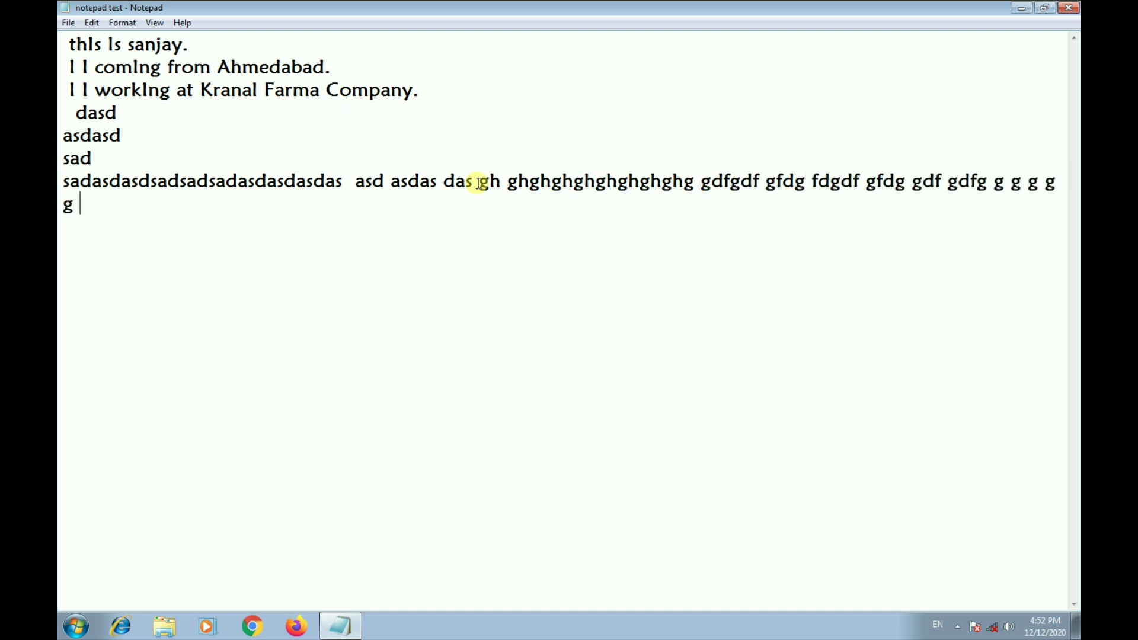
{"action": "type", "text": "gd gd g fg gdf gdf fd df"}
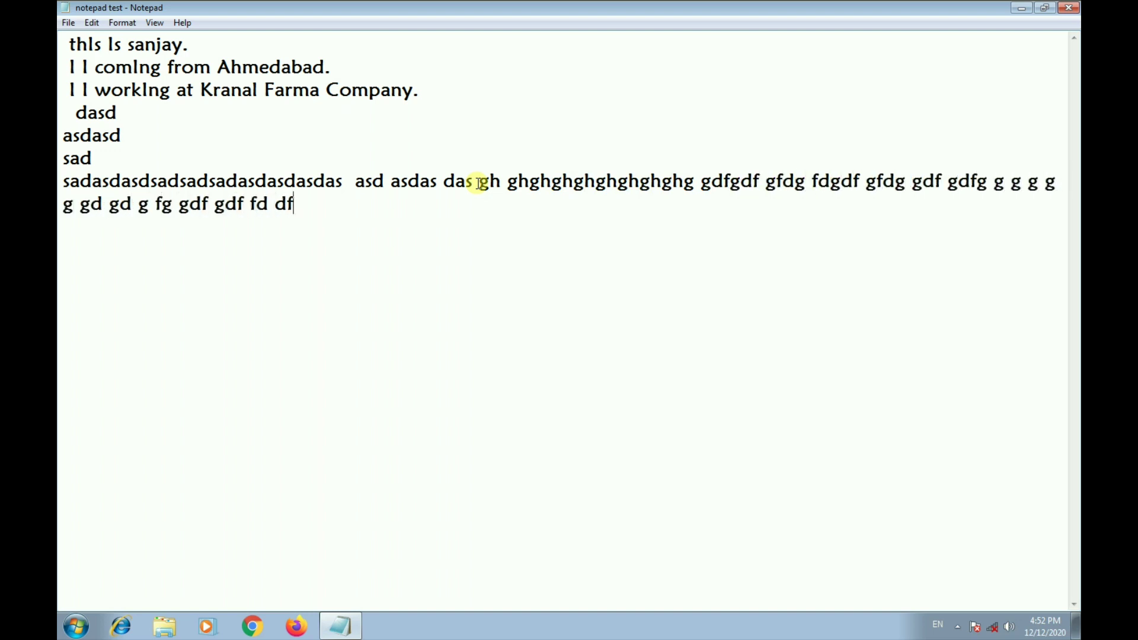
{"action": "type", "text": "g dfgd fgdf gdf gdf gdfg fdgd fdf "}
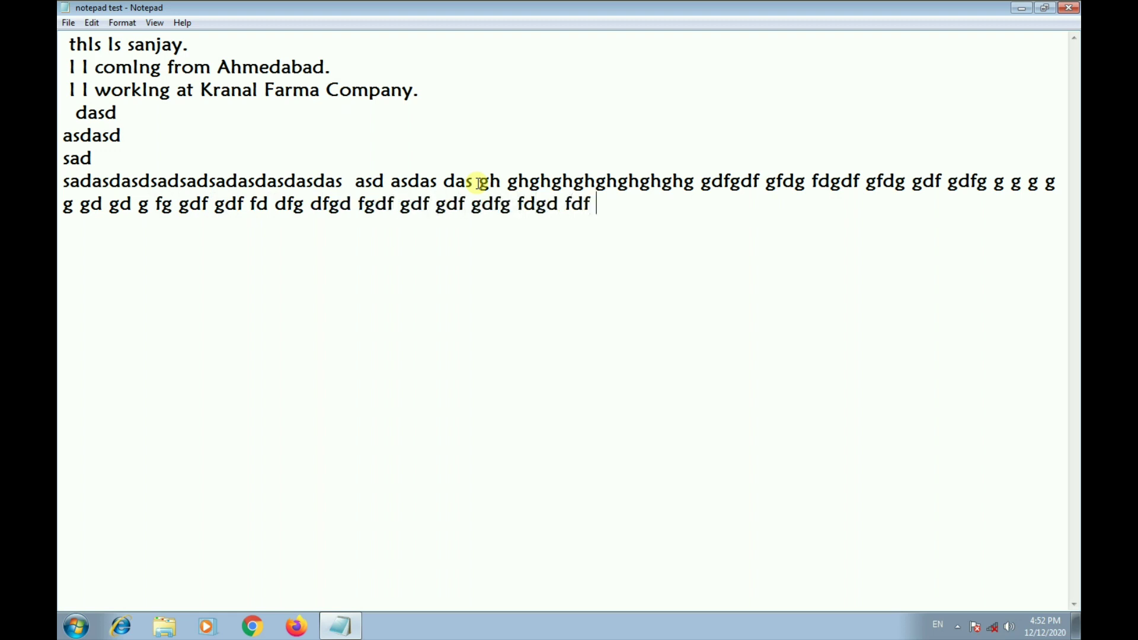
{"action": "type", "text": "dfg dfgd fgdf g gfd gd gdg dgdf dfgd fgdf gd gd gdfg df"}
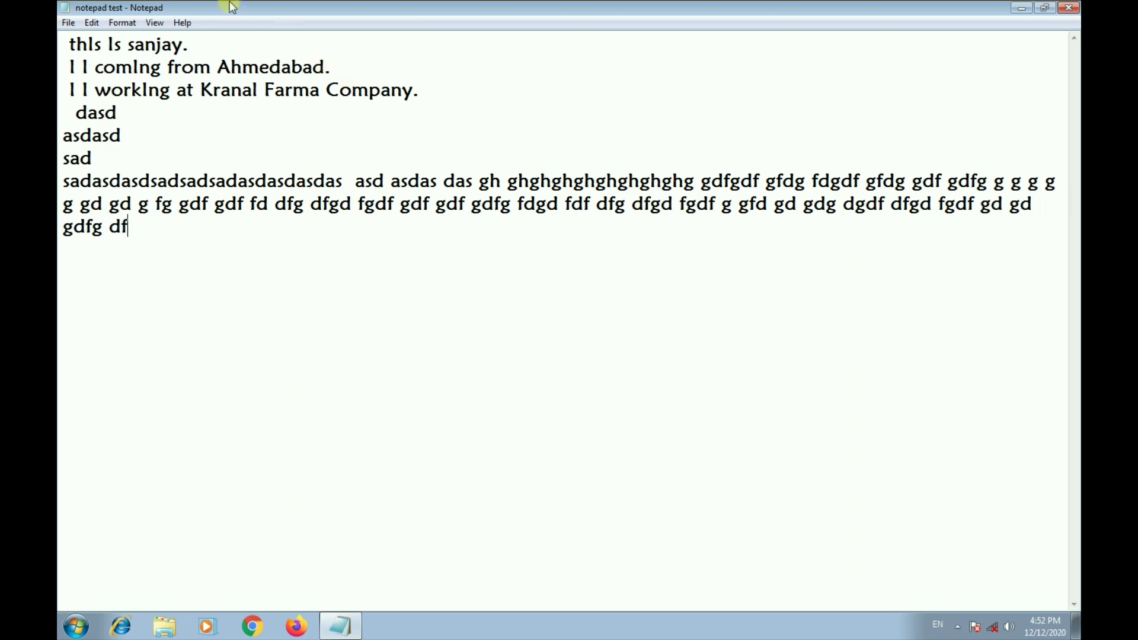
{"action": "left_click", "coordinate": [126, 24]}
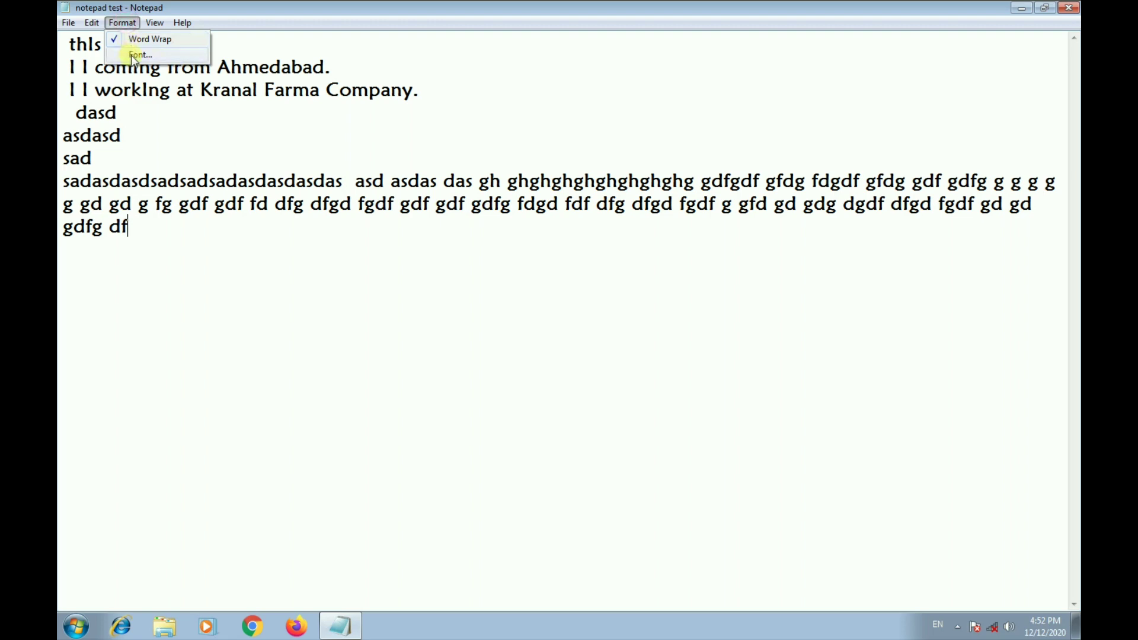
{"action": "left_click", "coordinate": [154, 256]}
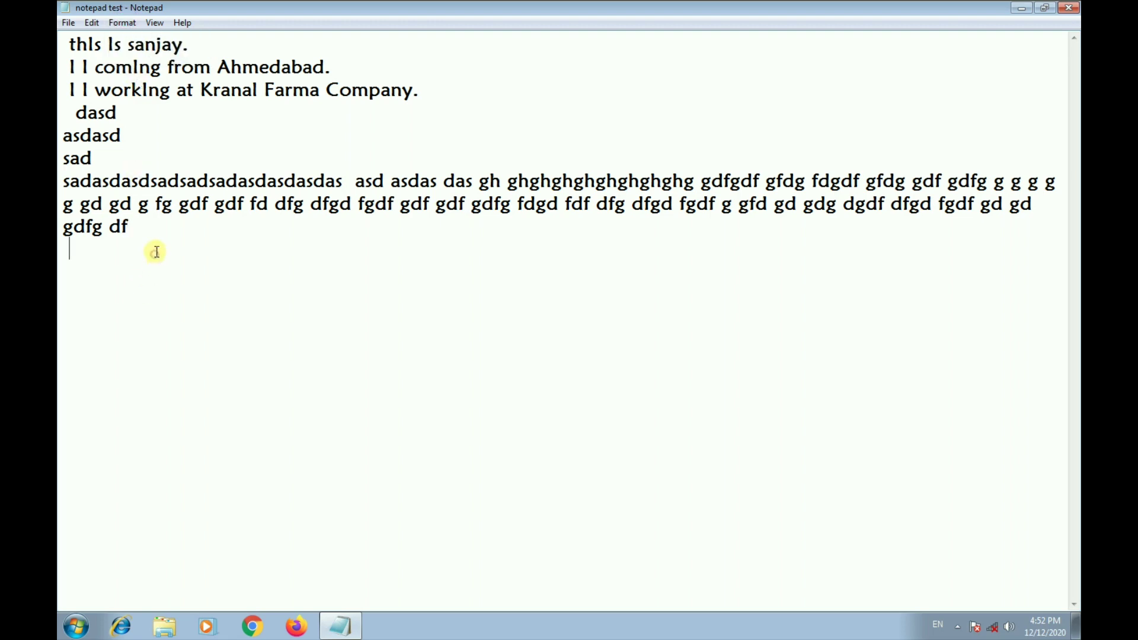
{"action": "left_click", "coordinate": [123, 24]}
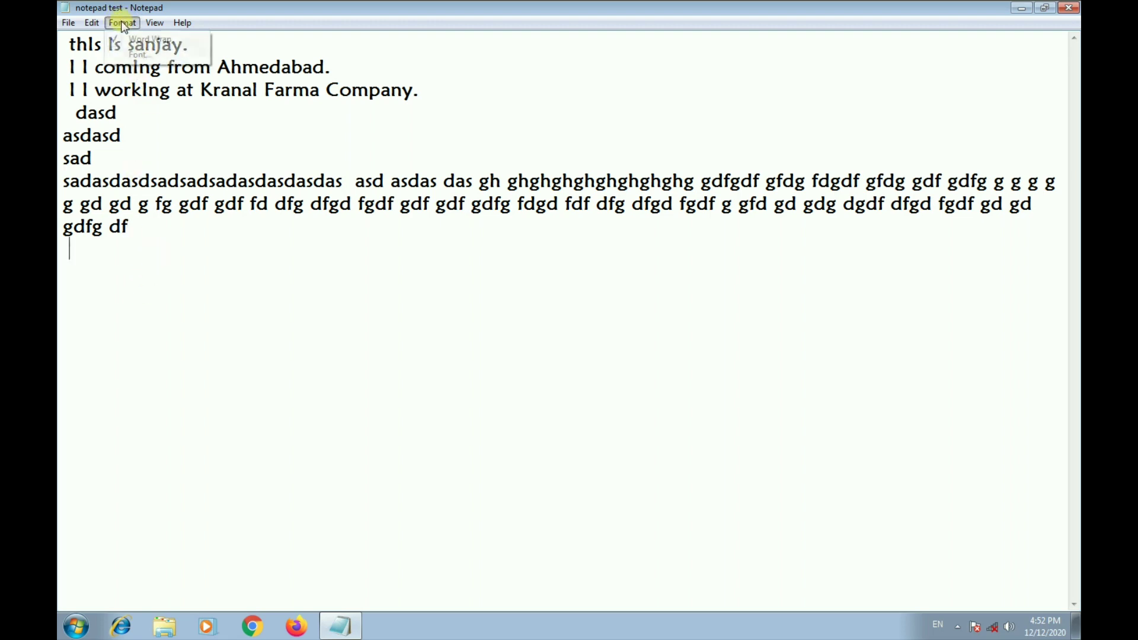
{"action": "left_click", "coordinate": [172, 252]}
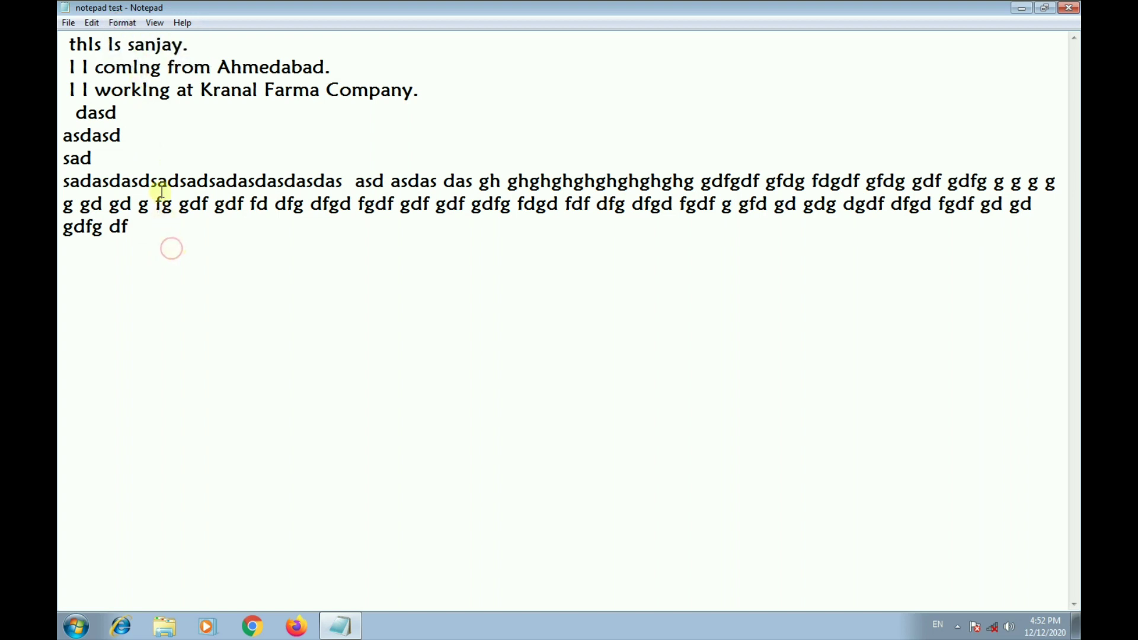
Set the text font to Aachen BT with the Roman style at size 26.
{"action": "left_click", "coordinate": [122, 23]}
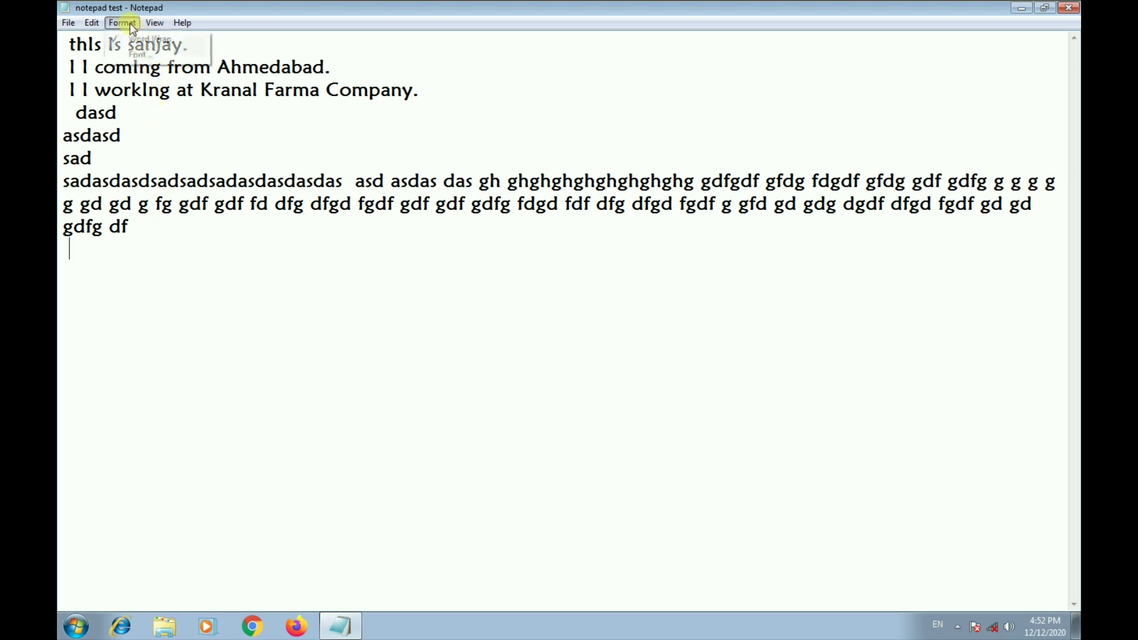
{"action": "left_click", "coordinate": [134, 55]}
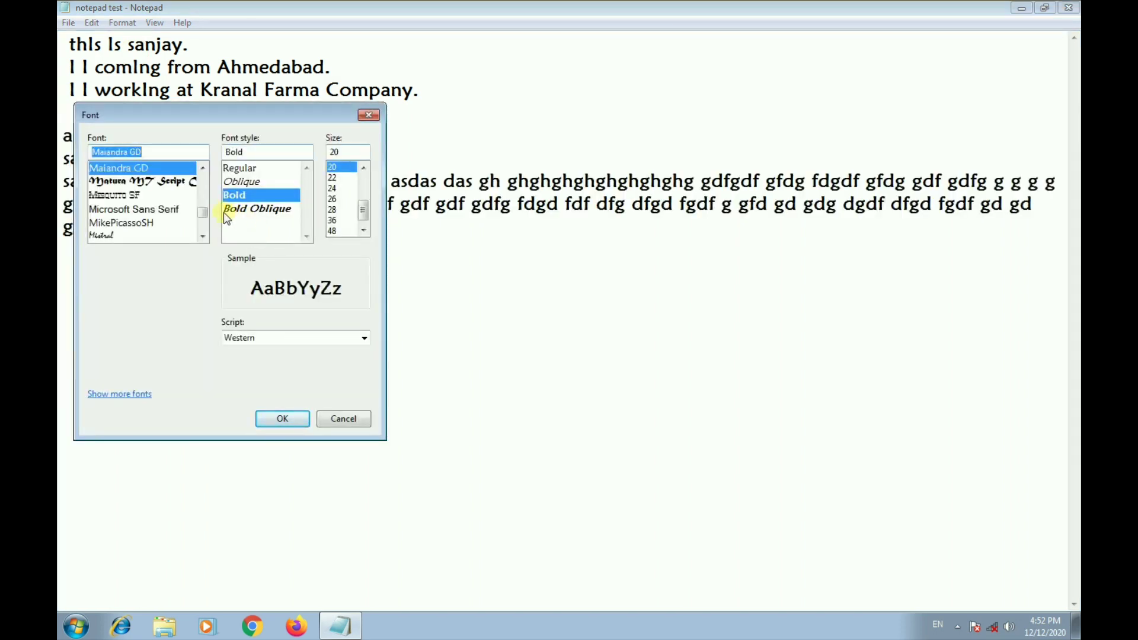
{"action": "left_click_drag", "start_coordinate": [201, 210], "coordinate": [201, 170]}
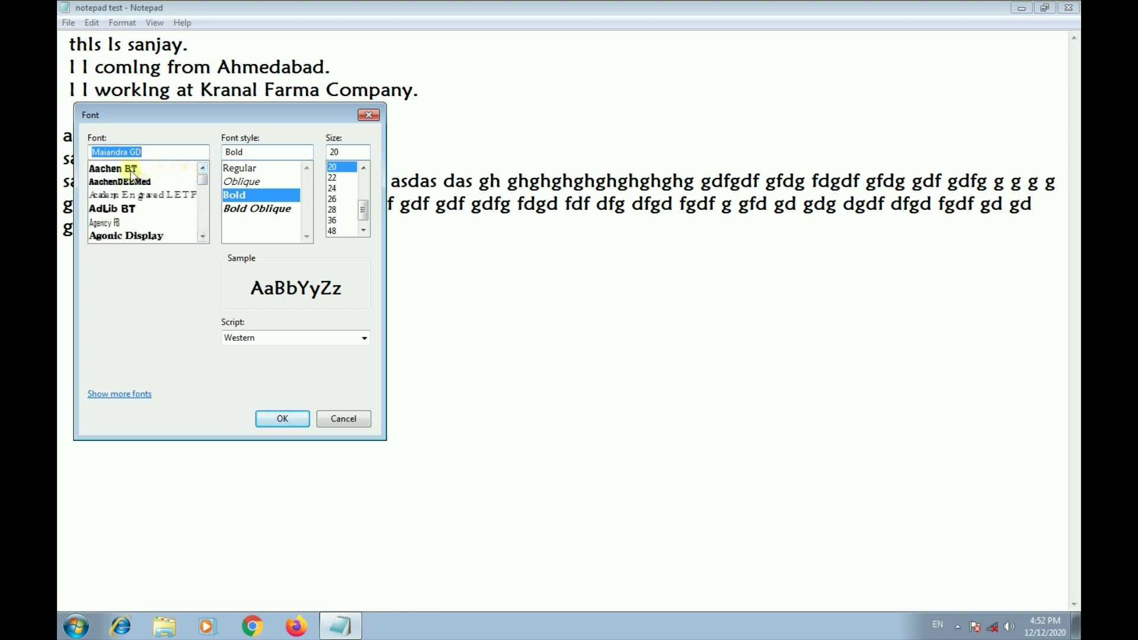
{"action": "left_click", "coordinate": [130, 170]}
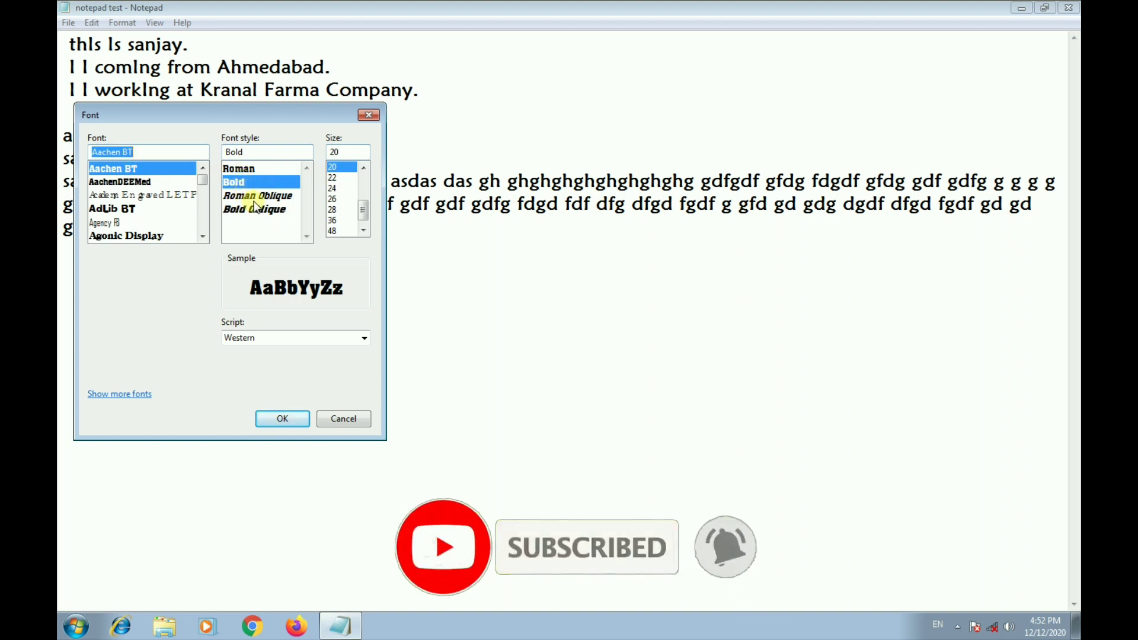
{"action": "left_click", "coordinate": [241, 168]}
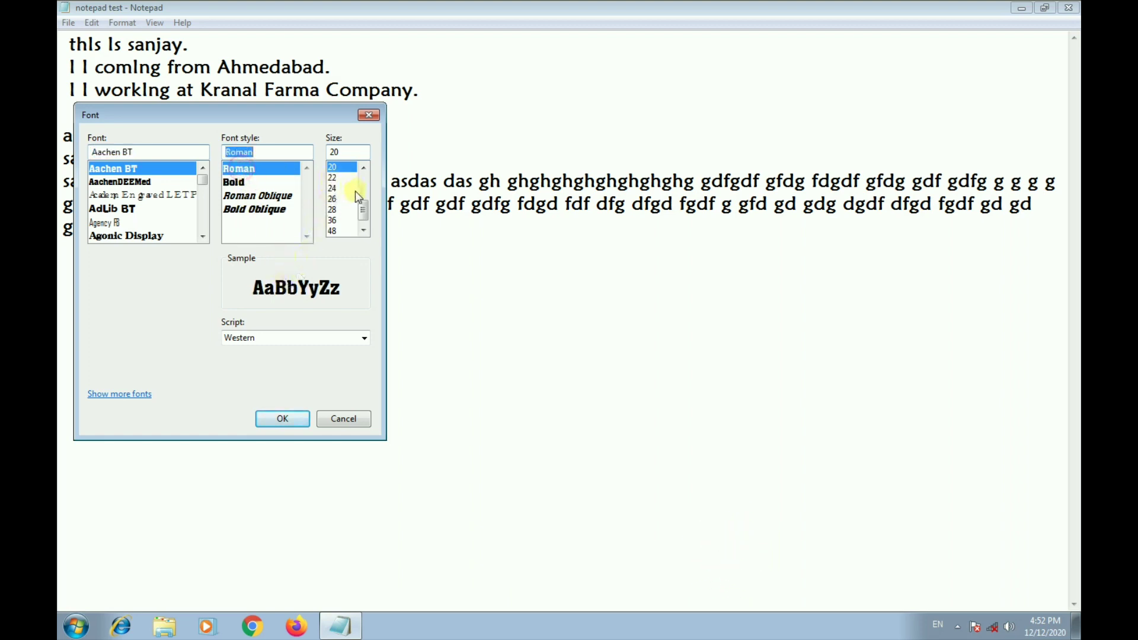
{"action": "left_click", "coordinate": [334, 199]}
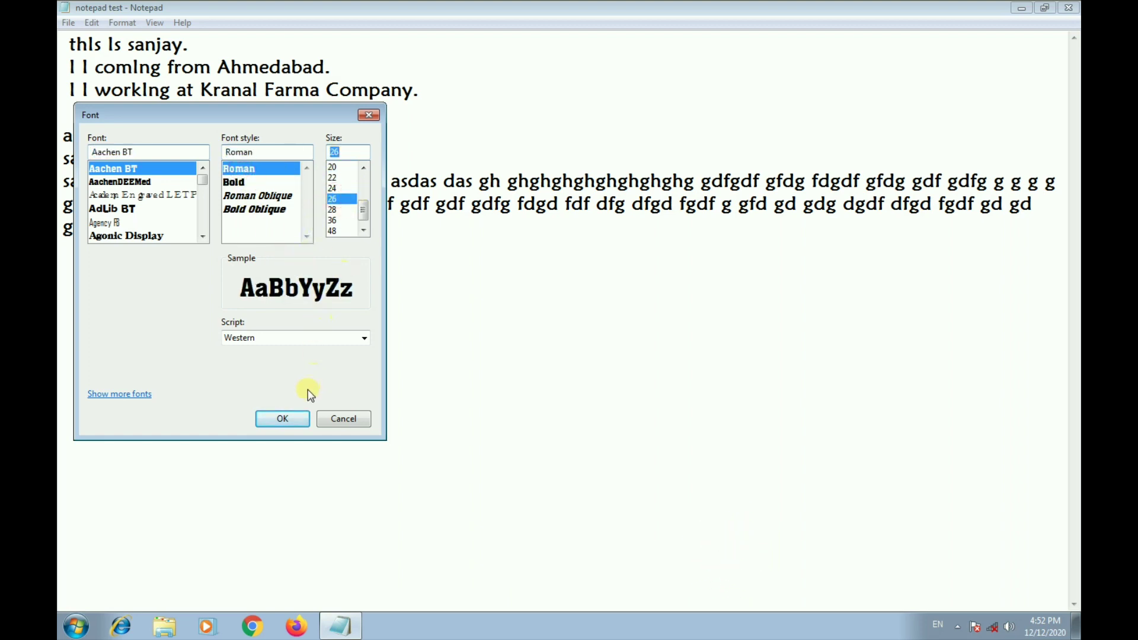
{"action": "left_click", "coordinate": [283, 420]}
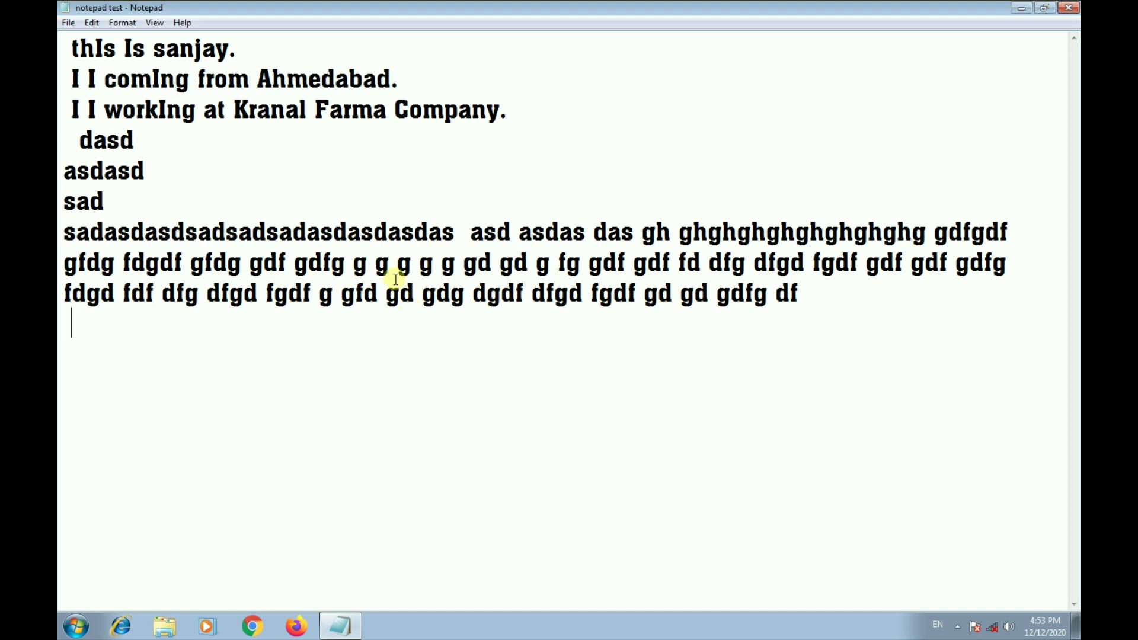
Check where the Status Bar option is offered, and open Notepad's frequently asked questions in Windows Help and Support and close them.
{"action": "left_click", "coordinate": [156, 23]}
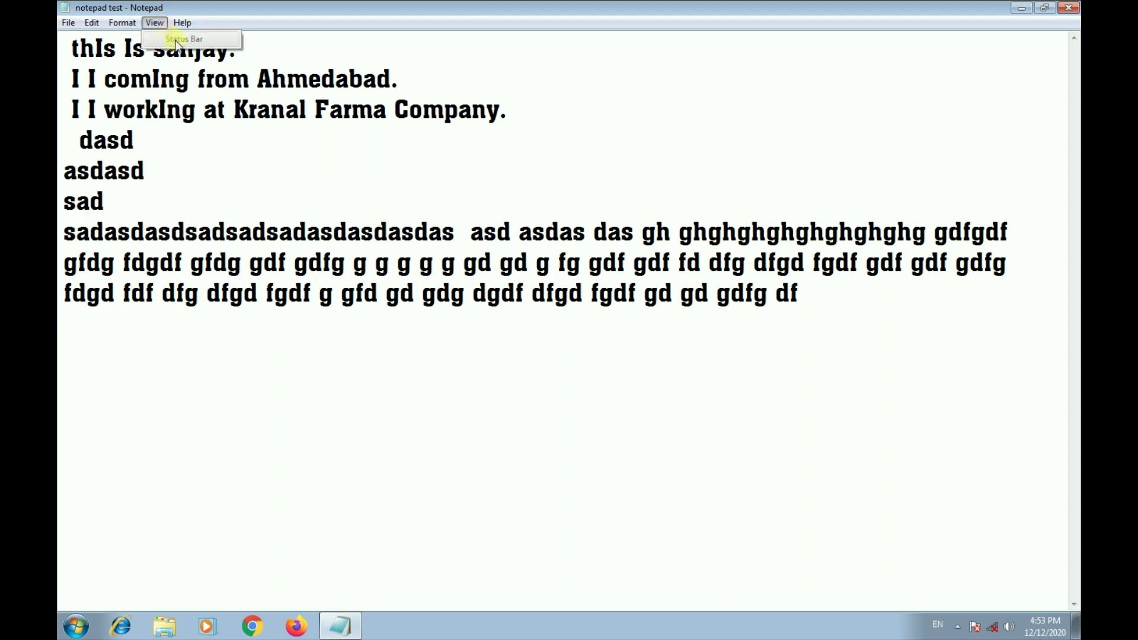
{"action": "left_click", "coordinate": [182, 23]}
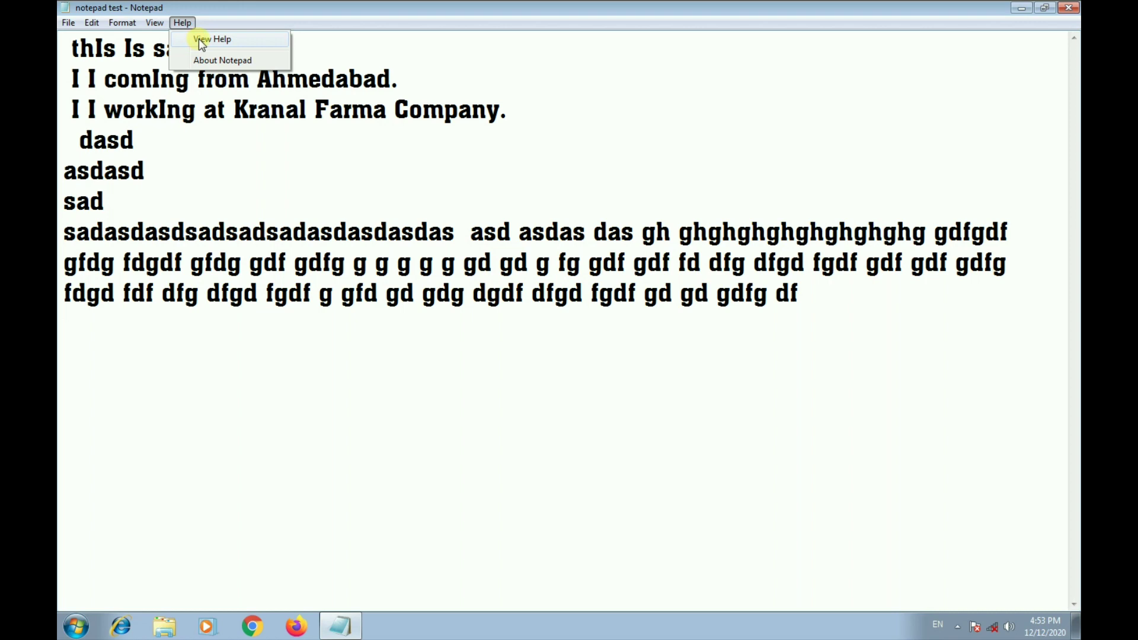
{"action": "left_click", "coordinate": [201, 40]}
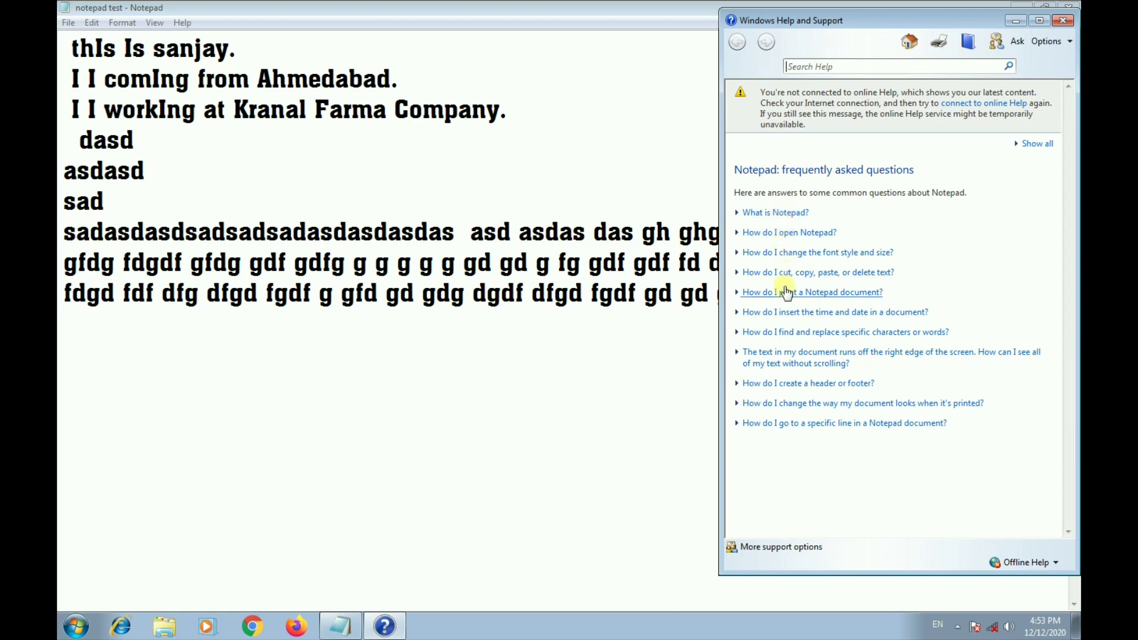
{"action": "left_click", "coordinate": [1063, 20]}
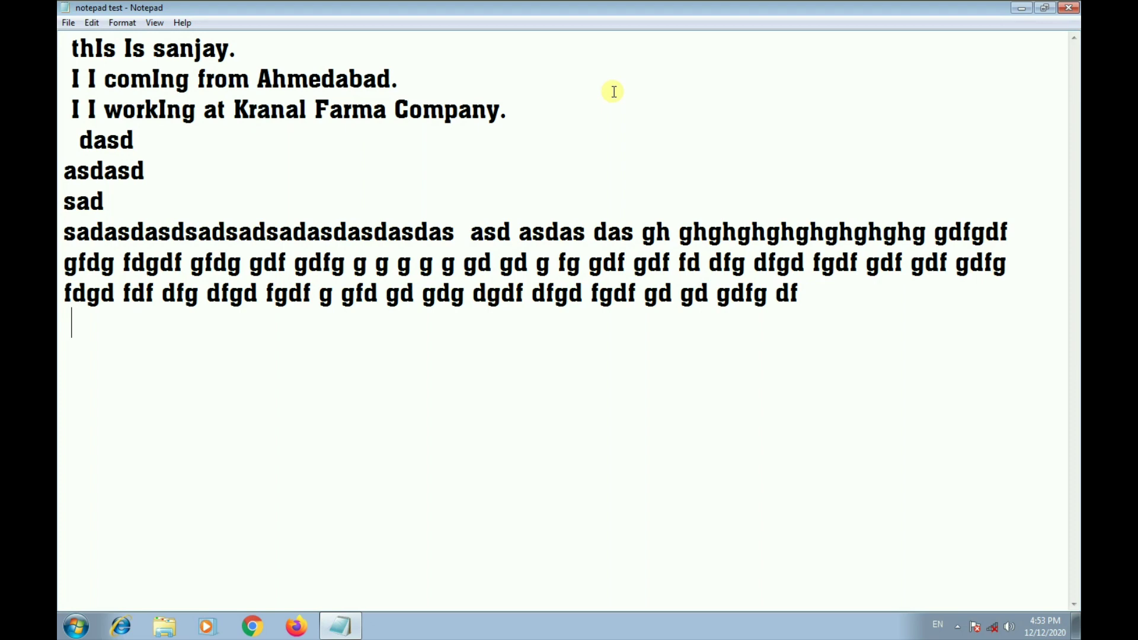
Reopen the Notepad help, expand the answer to "What is Notepad?" and close the help window.
{"action": "key", "text": "F1"}
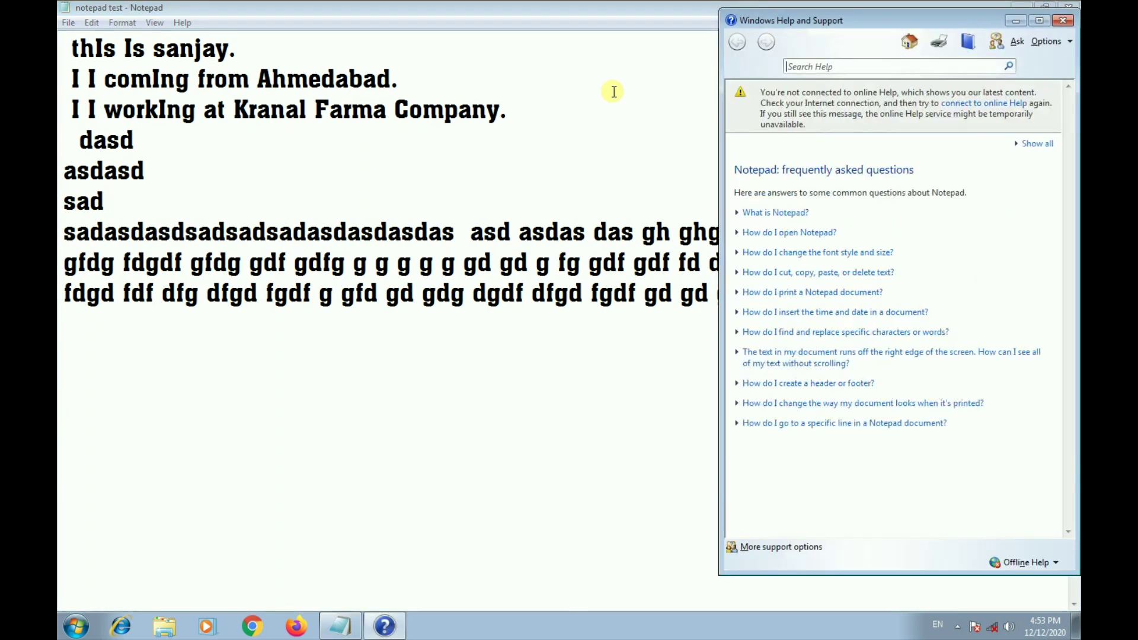
{"action": "left_click", "coordinate": [783, 214]}
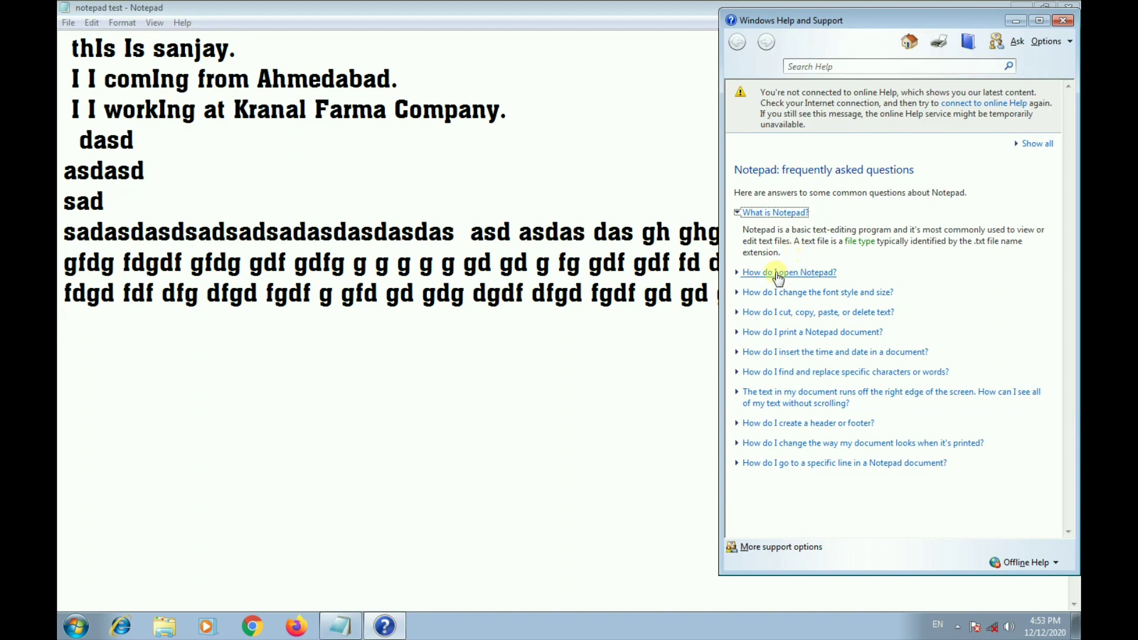
{"action": "left_click", "coordinate": [1063, 20]}
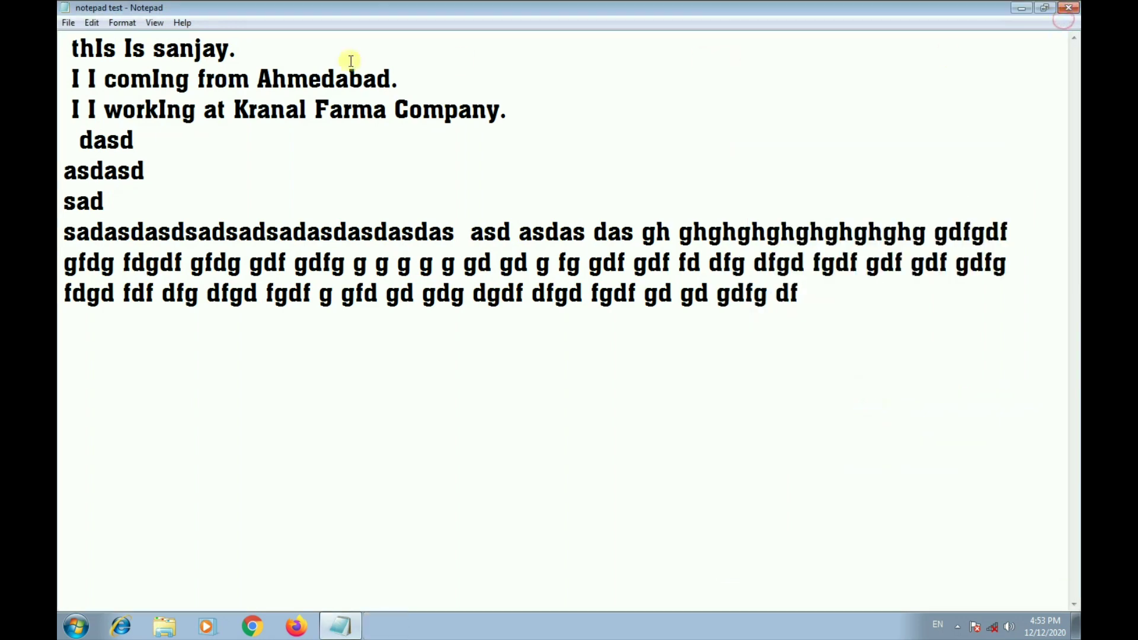
View the About Notepad version and licence information and close it.
{"action": "left_click", "coordinate": [182, 22]}
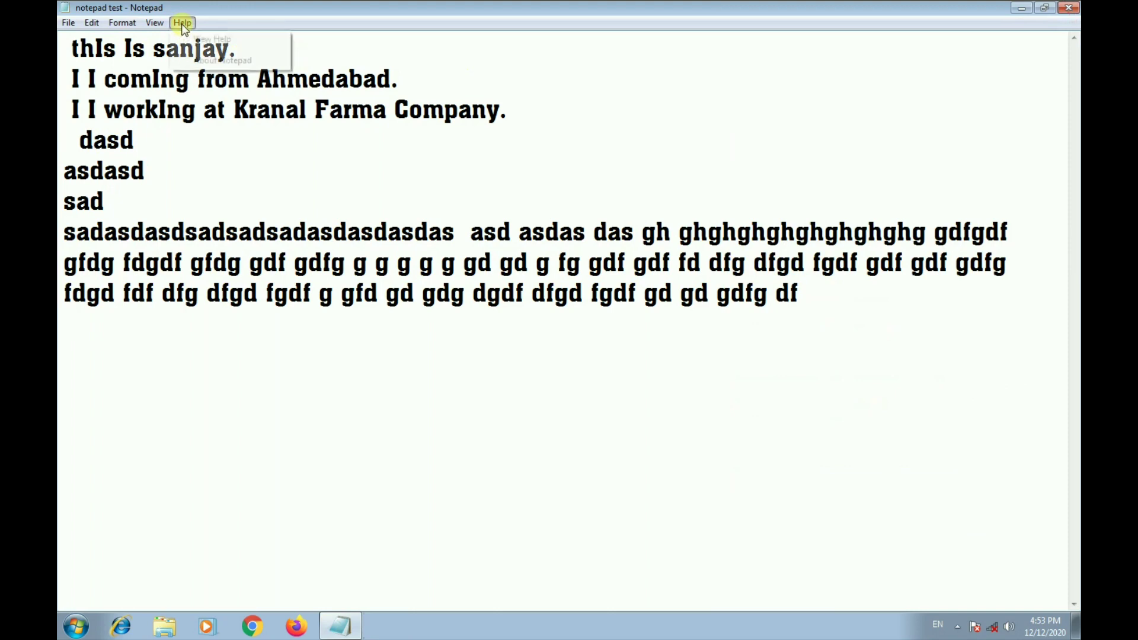
{"action": "left_click", "coordinate": [209, 62]}
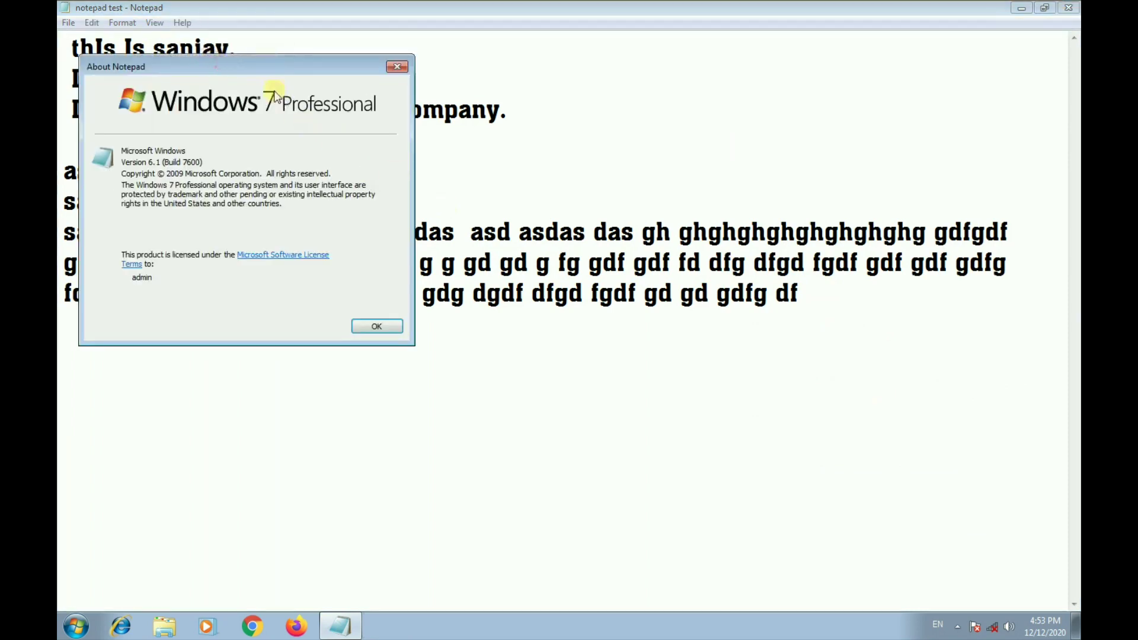
{"action": "left_click", "coordinate": [396, 63]}
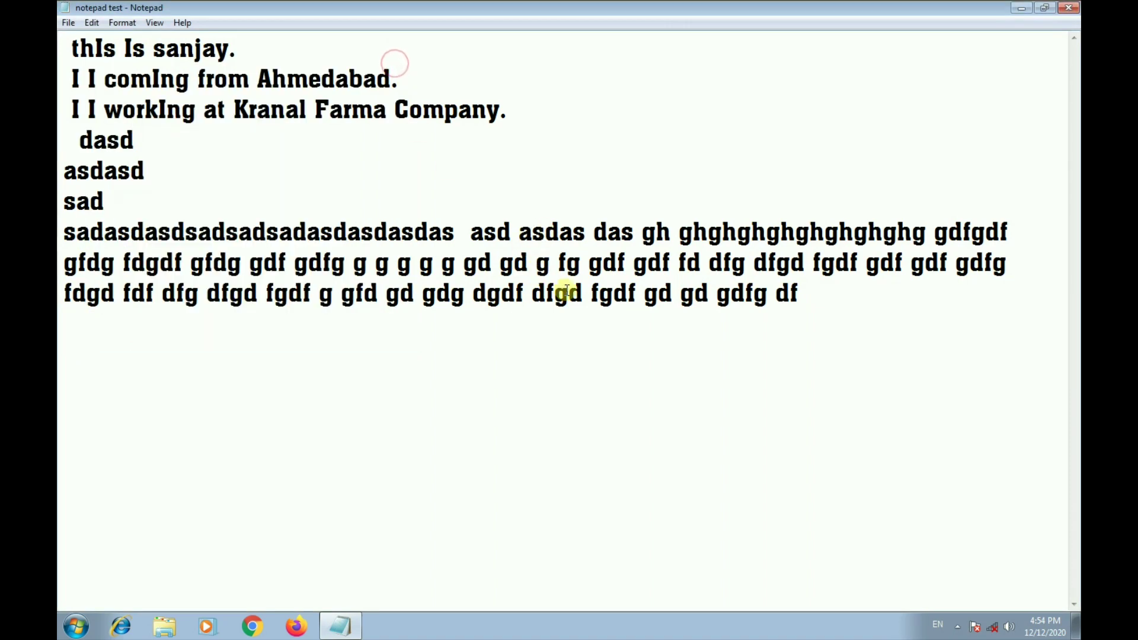